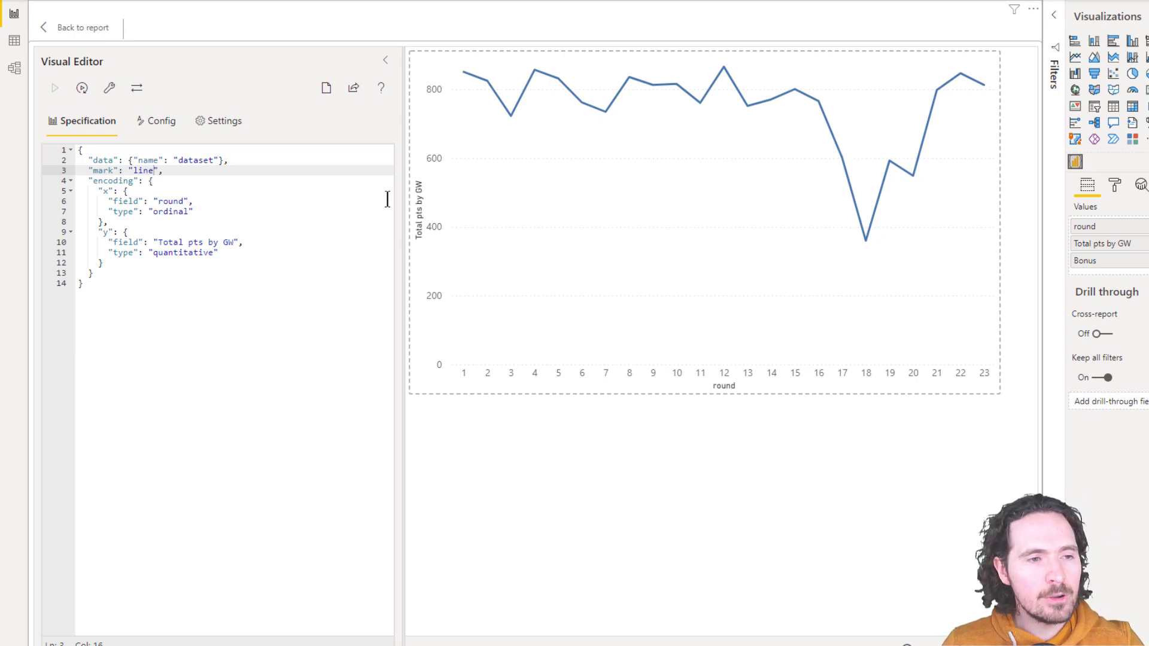
Step: Insert blank lines before and after the "mark" property to set it apart from the data and encoding sections
{"action": "left_click", "coordinate": [269, 158]}
{"action": "key", "text": "Return"}
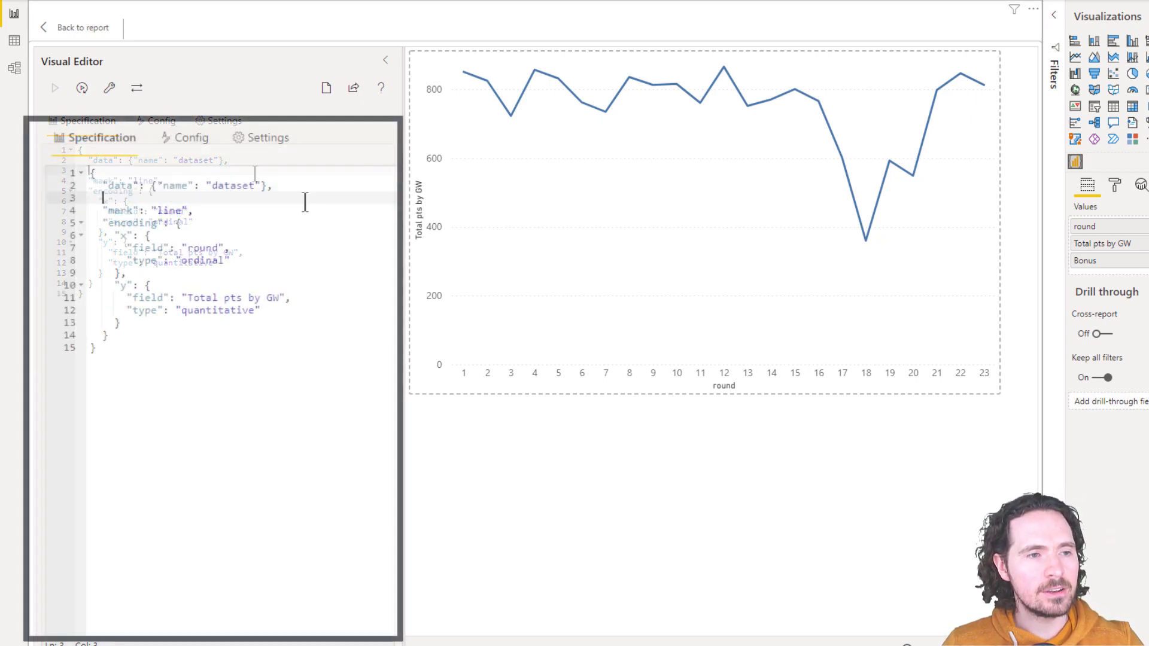
{"action": "left_click", "coordinate": [225, 211]}
{"action": "key", "text": "Return"}
{"action": "key", "text": "Return"}
{"action": "key", "text": "Return"}
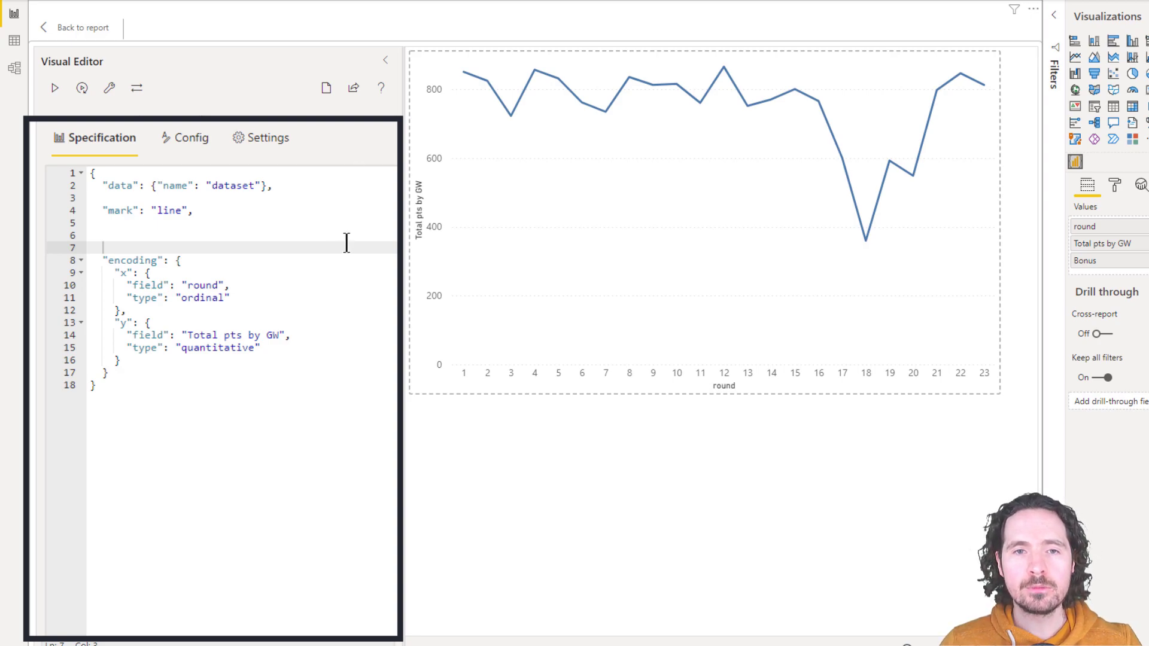
Step: Open an object for the "mark" property and put a "type" key in front of "line" on its own line
{"action": "left_click", "coordinate": [143, 212]}
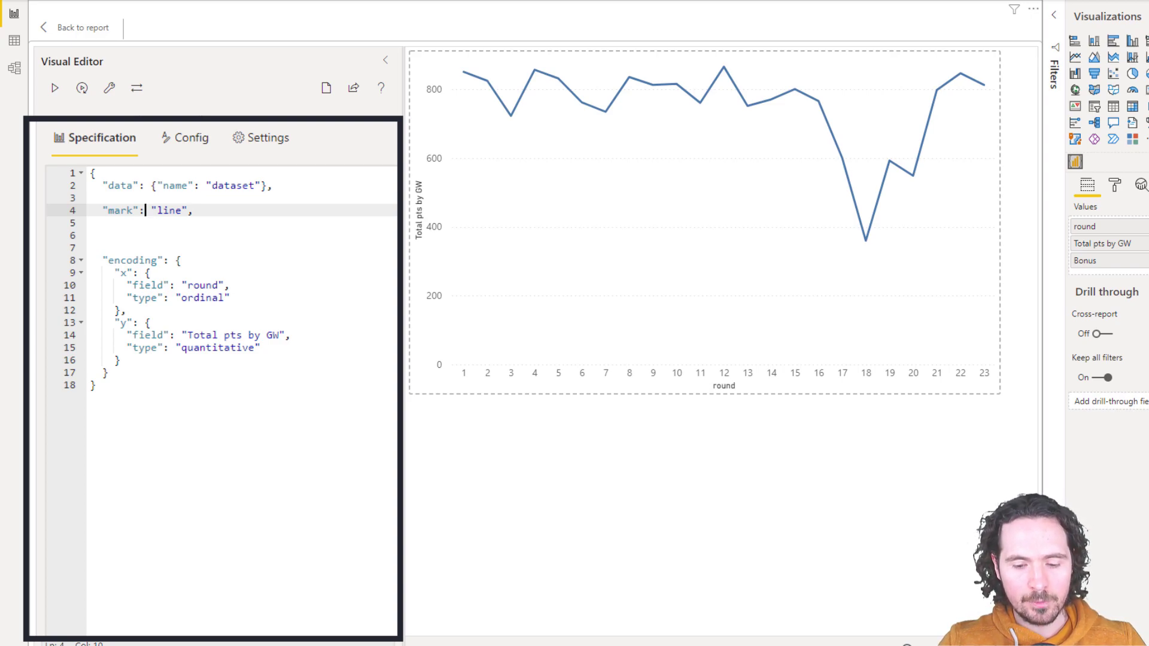
{"action": "type", "text": "{"}
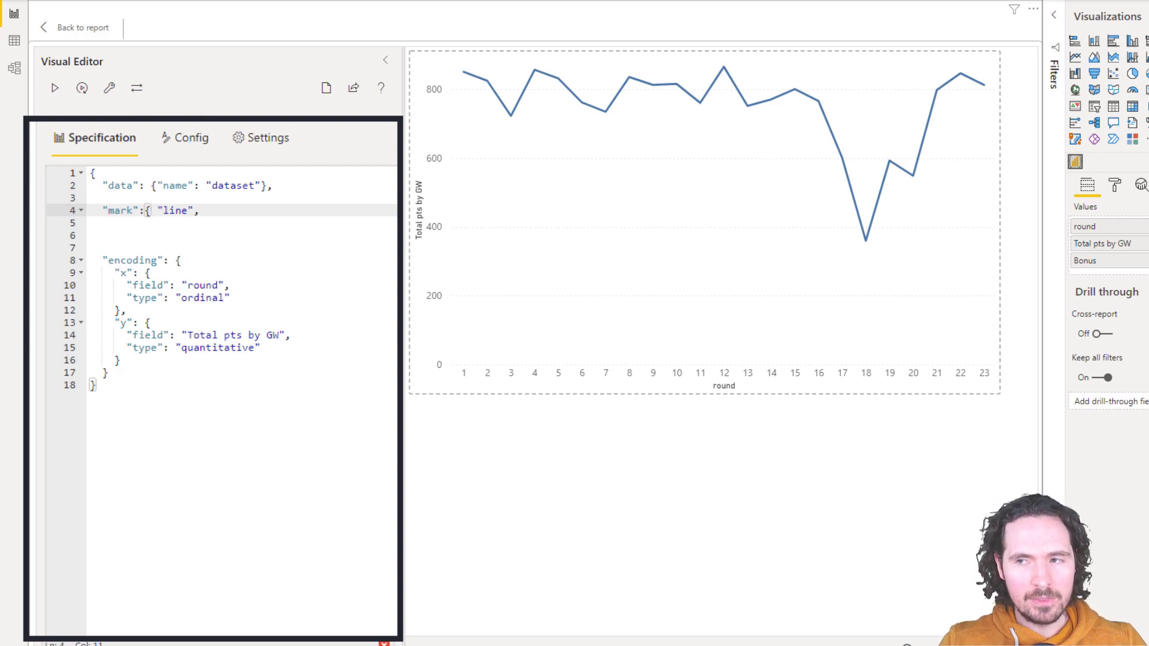
{"action": "key", "text": "Return"}
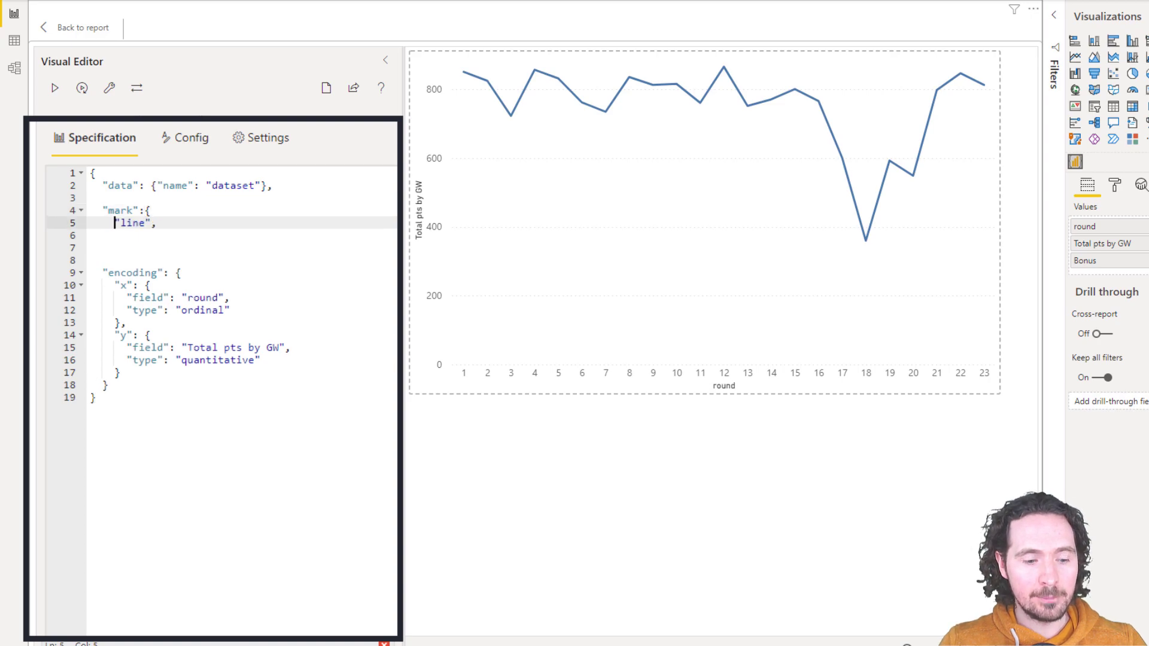
{"action": "type", "text": "\""}
{"action": "type", "text": "type"}
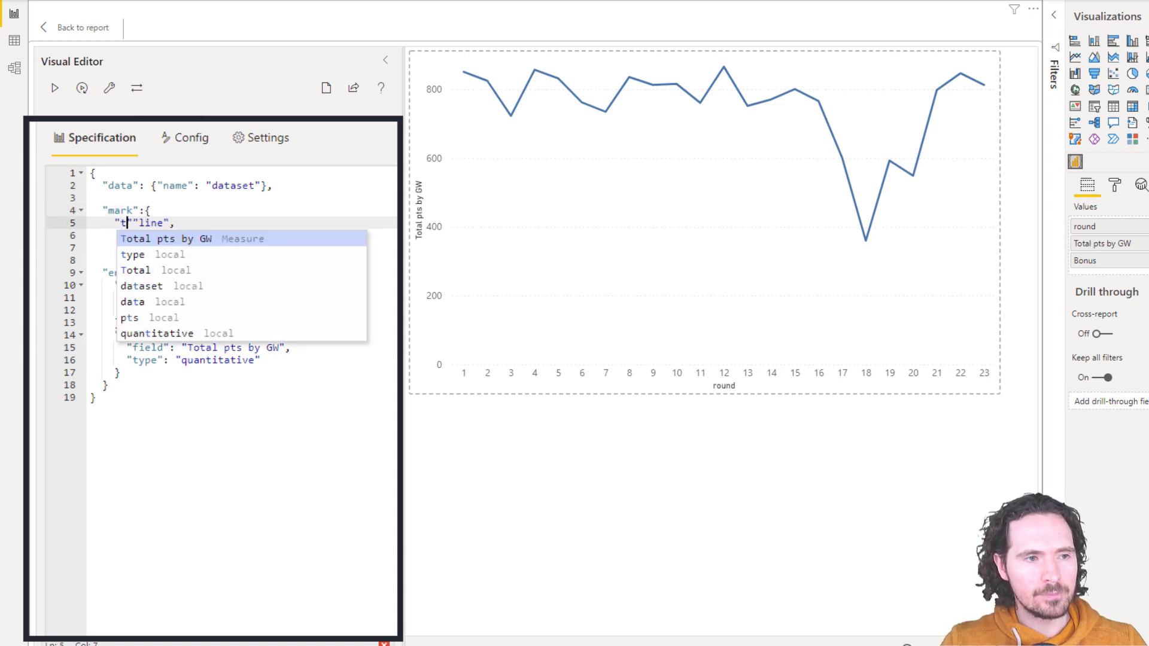
{"action": "type", "text": "\":"}
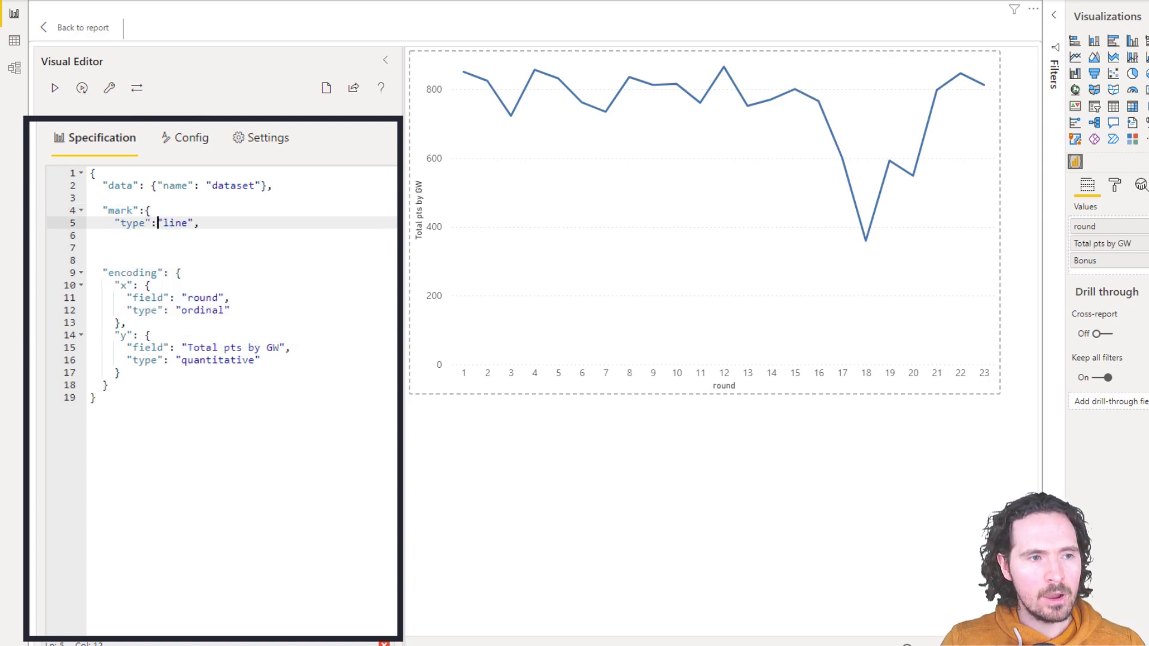
Step: Close the mark object after "line", place the comma behind its closing brace, and apply the specification
{"action": "key", "text": "Right"}
{"action": "key", "text": "Right"}
{"action": "key", "text": "Right"}
{"action": "key", "text": "Right"}
{"action": "key", "text": "Right"}
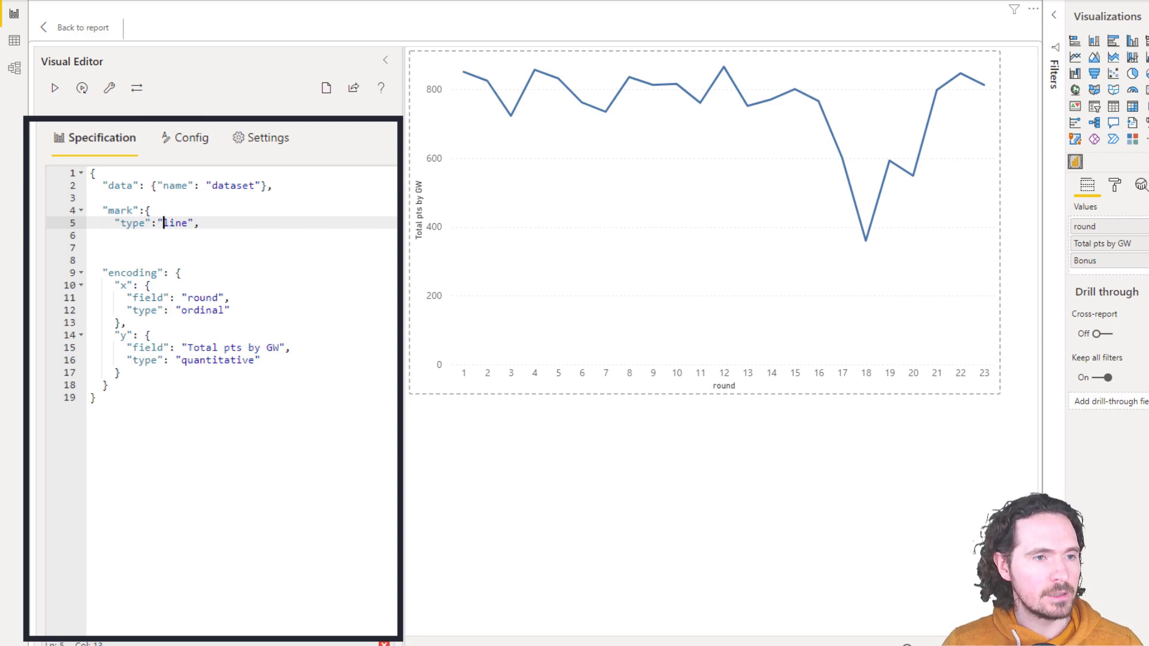
{"action": "key", "text": "Right"}
{"action": "key", "text": "Delete"}
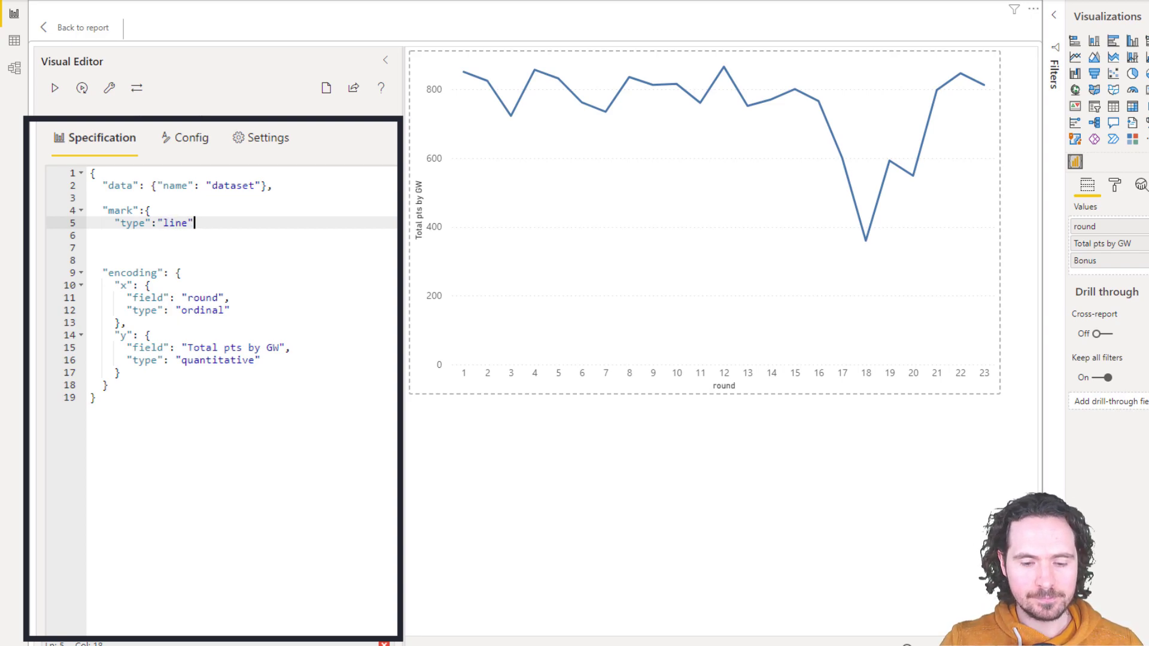
{"action": "type", "text": "}"}
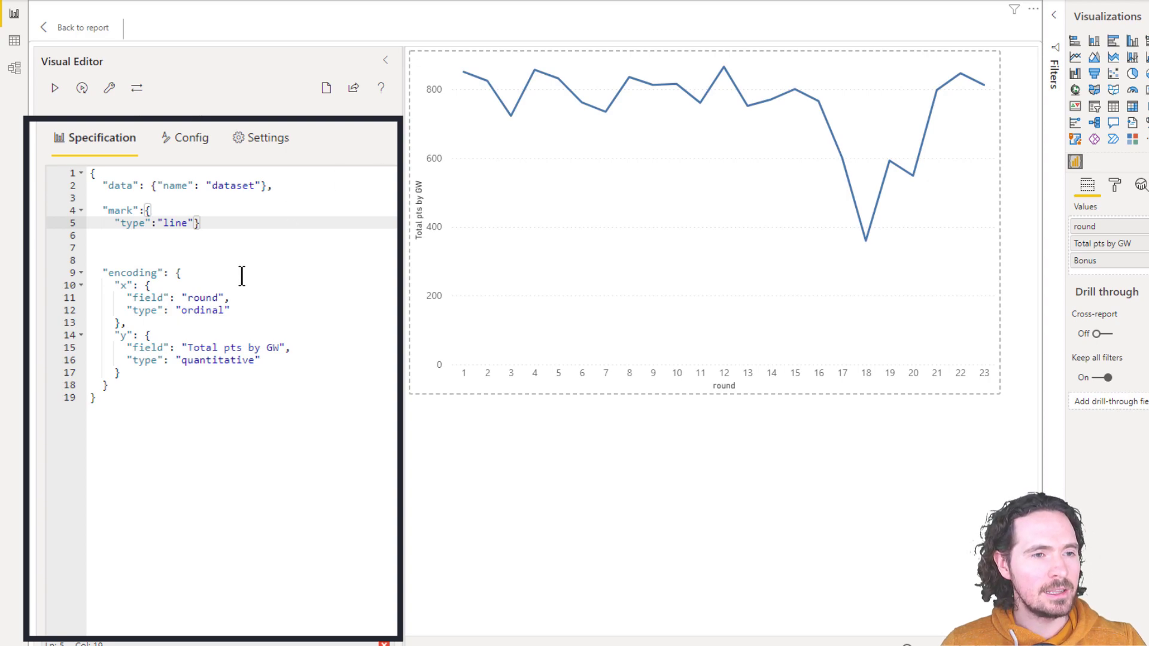
{"action": "type", "text": ","}
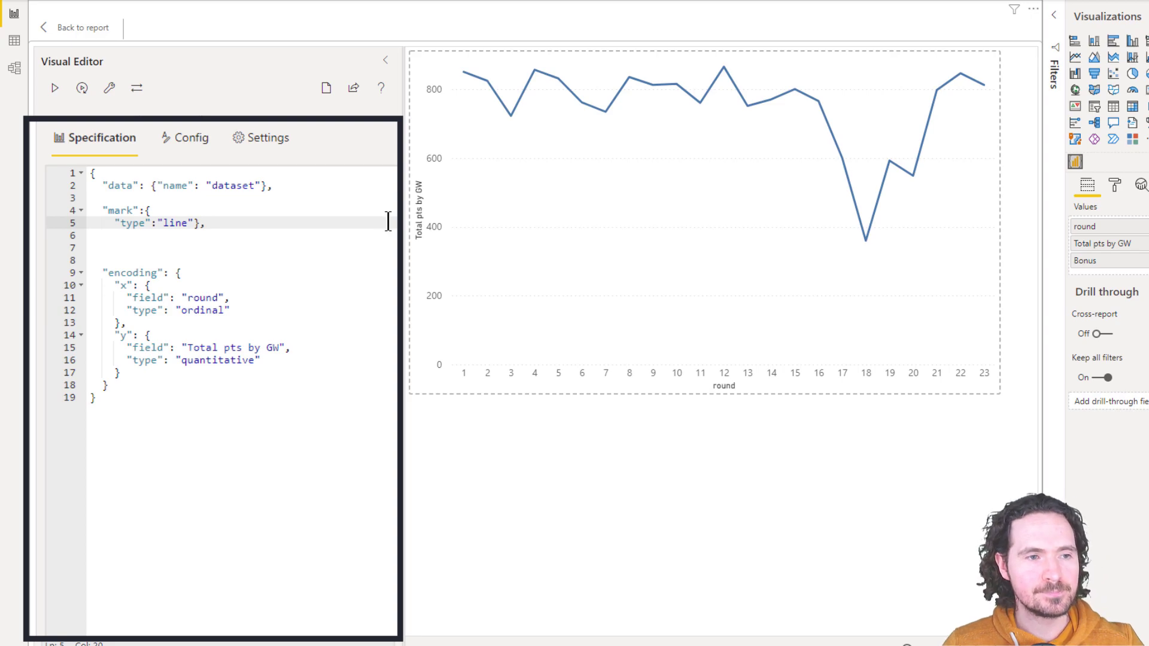
{"action": "key", "text": "ctrl+Return"}
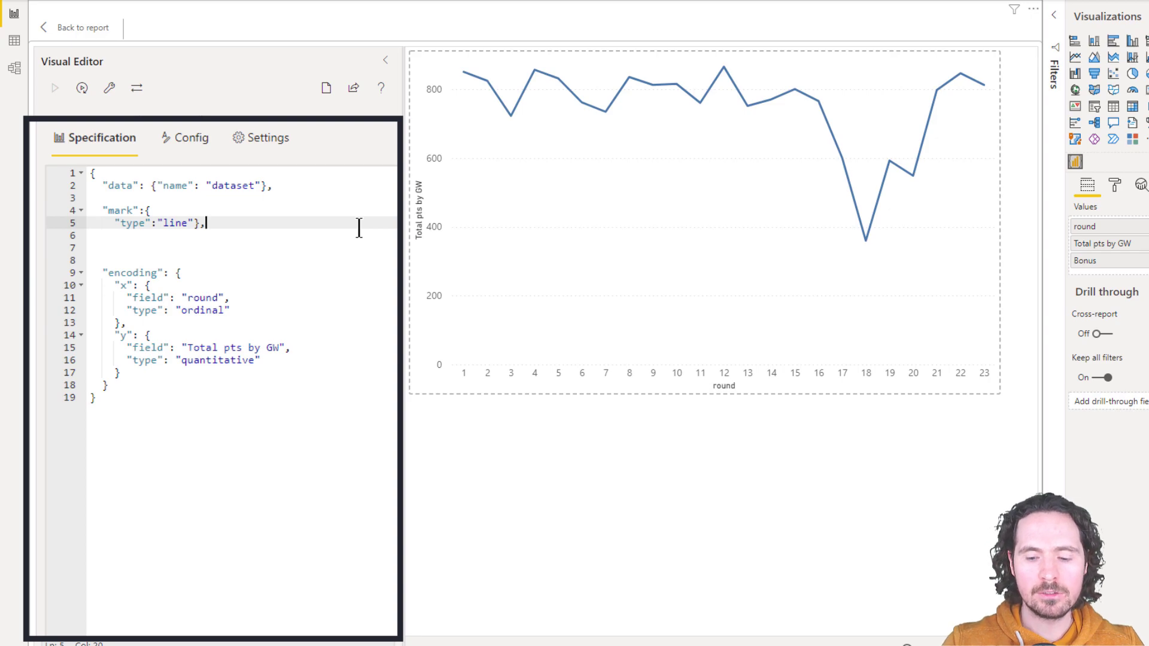
Step: Add a comma after the "line" type and insert blank lines inside the mark object for more properties
{"action": "key", "text": "Left"}
{"action": "key", "text": "Left"}
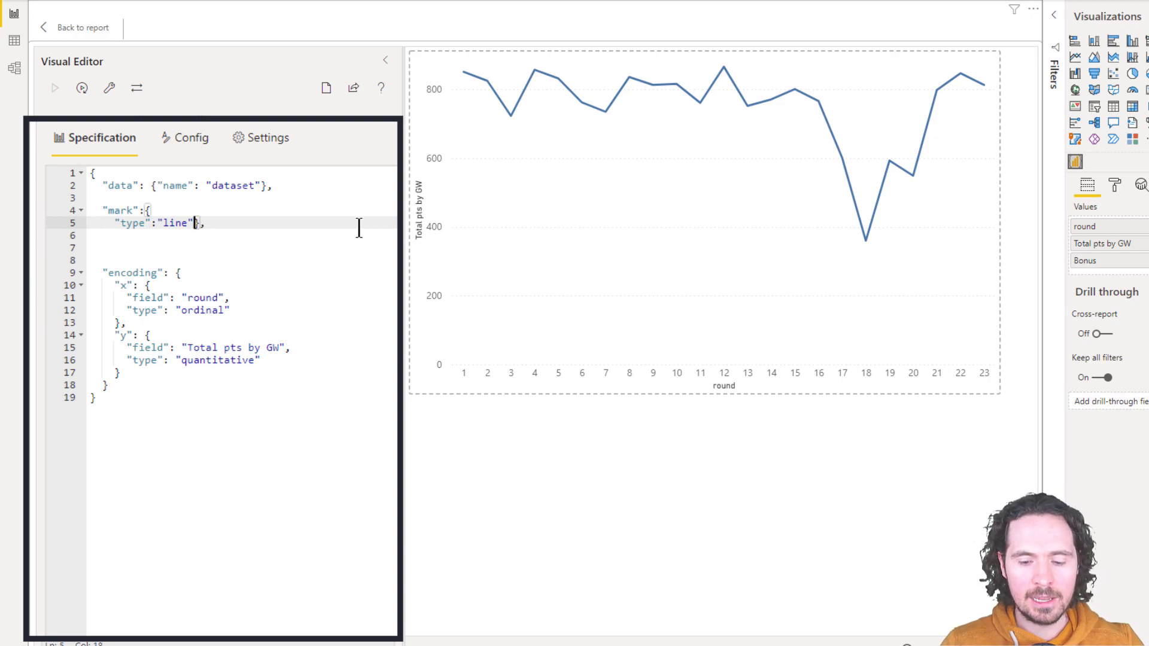
{"action": "type", "text": ","}
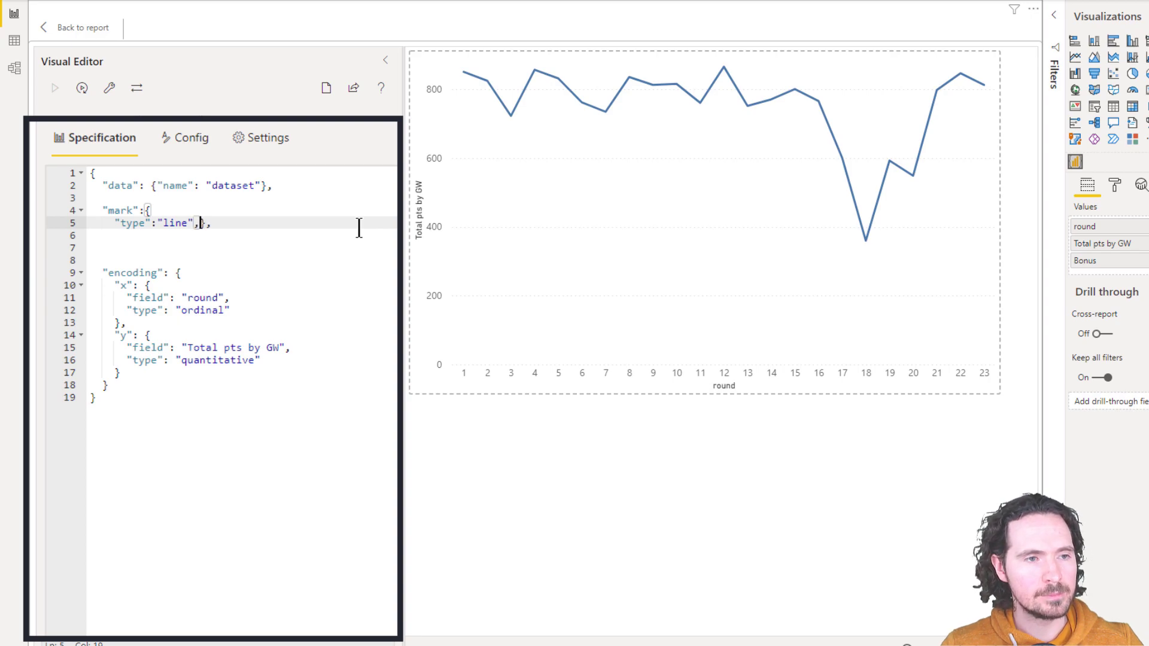
{"action": "key", "text": "Return"}
{"action": "key", "text": "Return"}
{"action": "key", "text": "Return"}
{"action": "key", "text": "Return"}
{"action": "key", "text": "Return"}
{"action": "key", "text": "Up"}
{"action": "key", "text": "Up"}
{"action": "key", "text": "Up"}
Step: Add an empty "point" object to the line mark and apply it to the chart
{"action": "type", "text": "\"poi"}
{"action": "type", "text": "nz"}
{"action": "key", "text": "BackSpace"}
{"action": "type", "text": "t\":"}
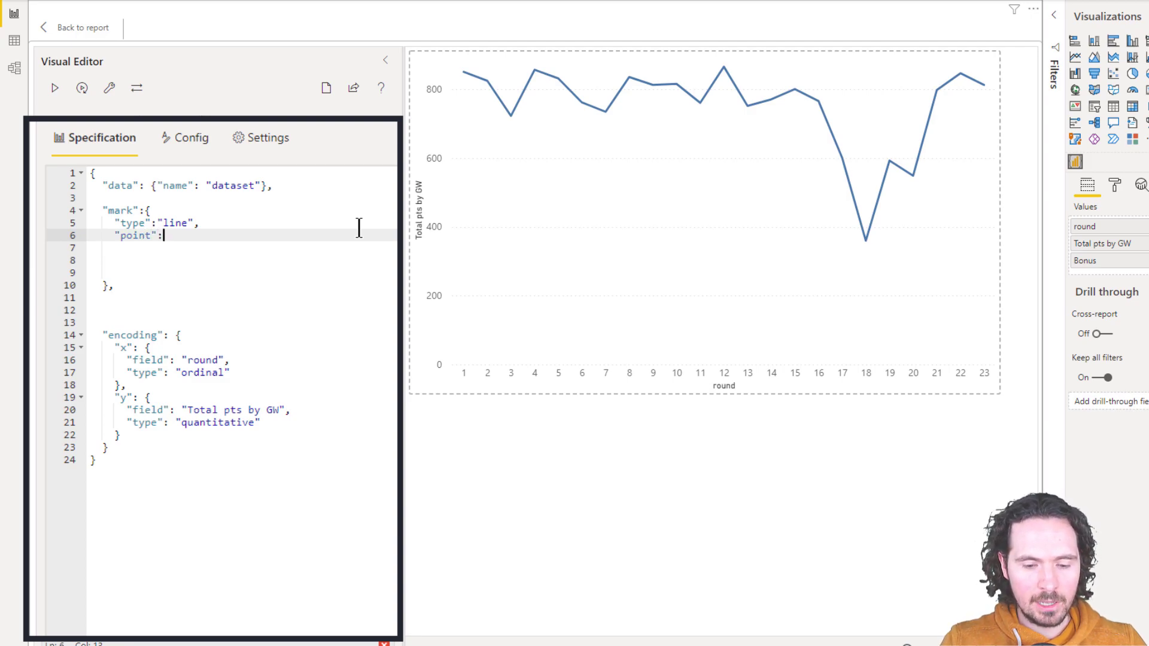
{"action": "type", "text": "{}"}
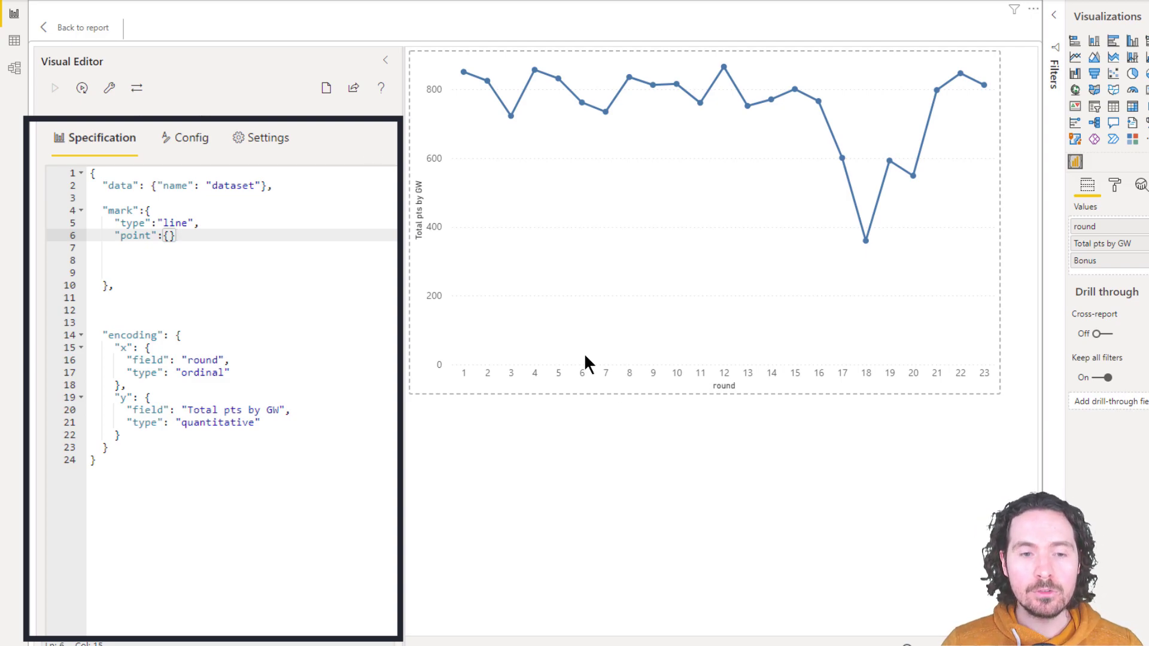
Step: Set "filled" to false inside the point object and apply it so the line's markers are hollow
{"action": "left_click_drag", "start_coordinate": [907, 645], "coordinate": [932, 645]}
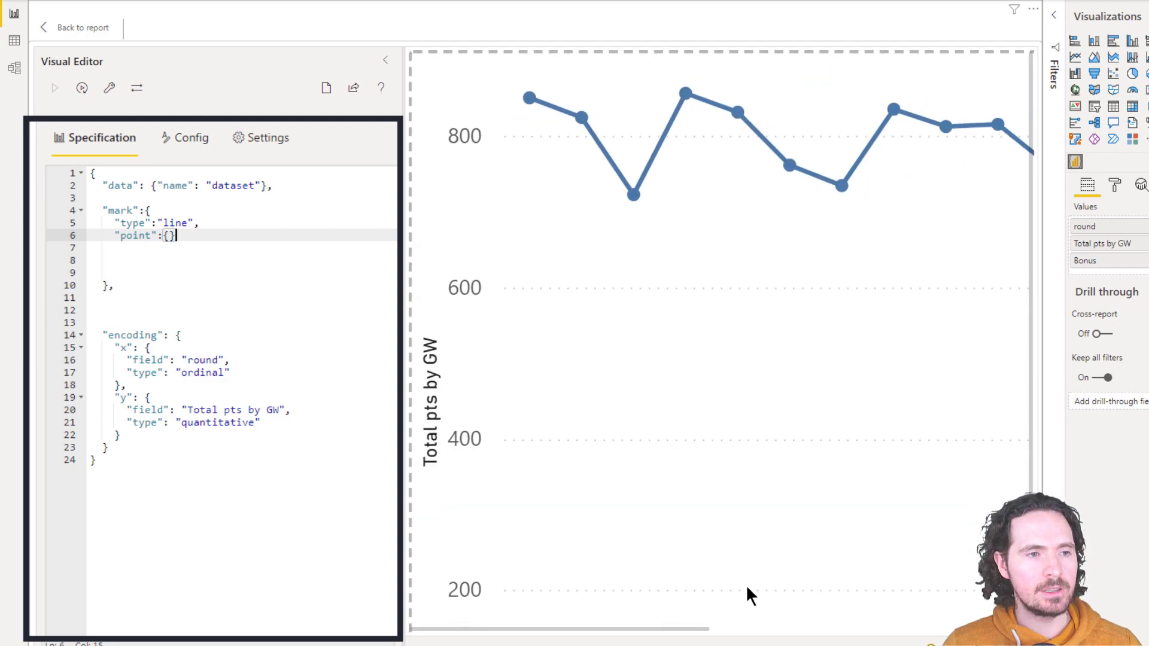
{"action": "left_click", "coordinate": [169, 235]}
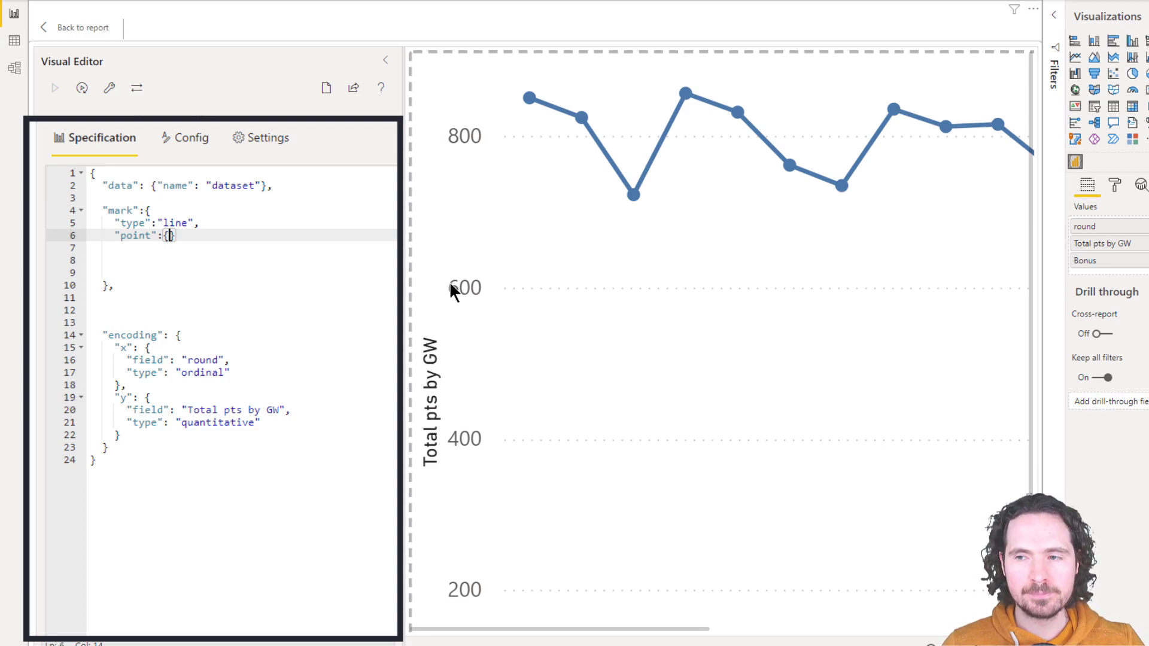
{"action": "key", "text": "Return"}
{"action": "key", "text": "Return"}
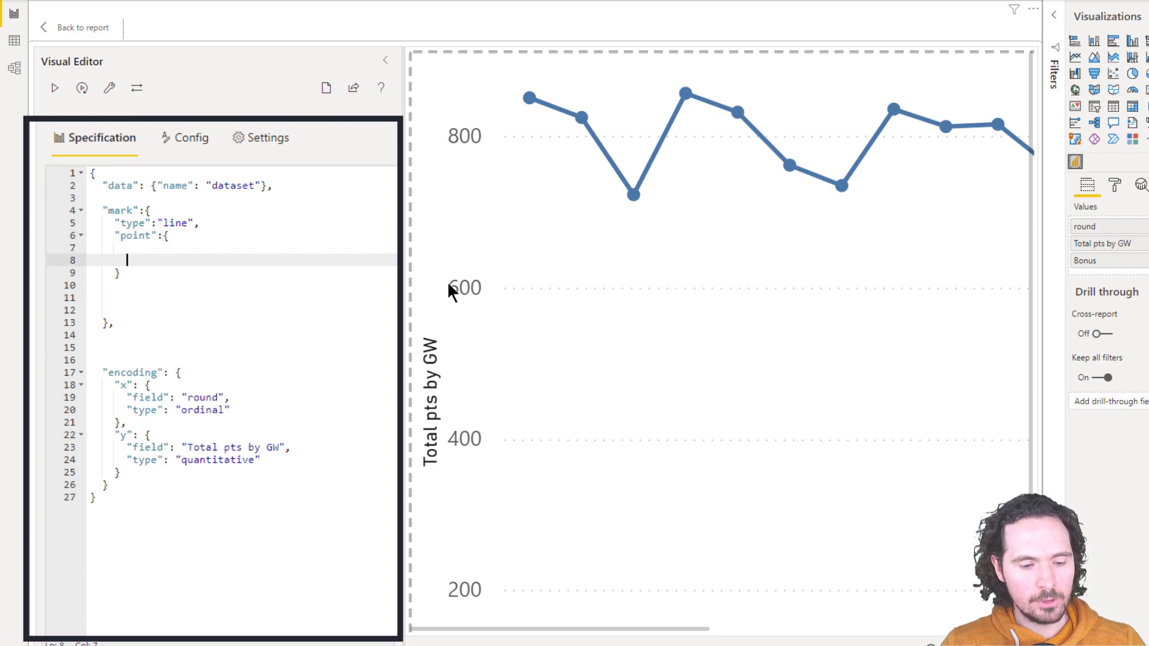
{"action": "key", "text": "Up"}
{"action": "type", "text": "\""}
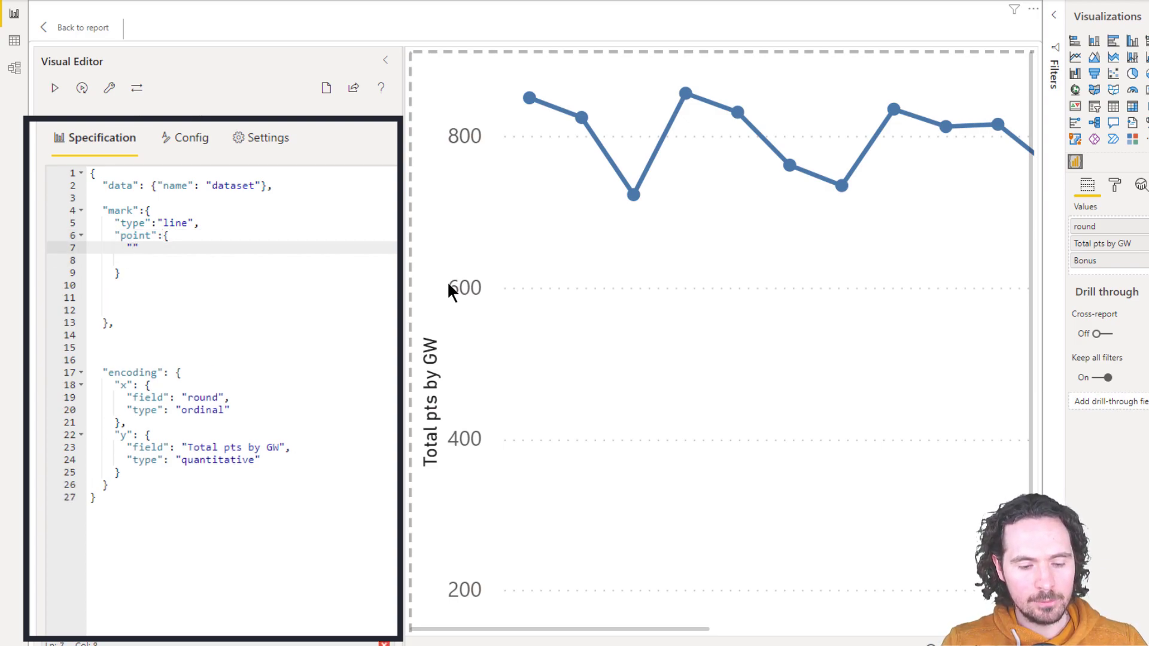
{"action": "type", "text": "filled\":"}
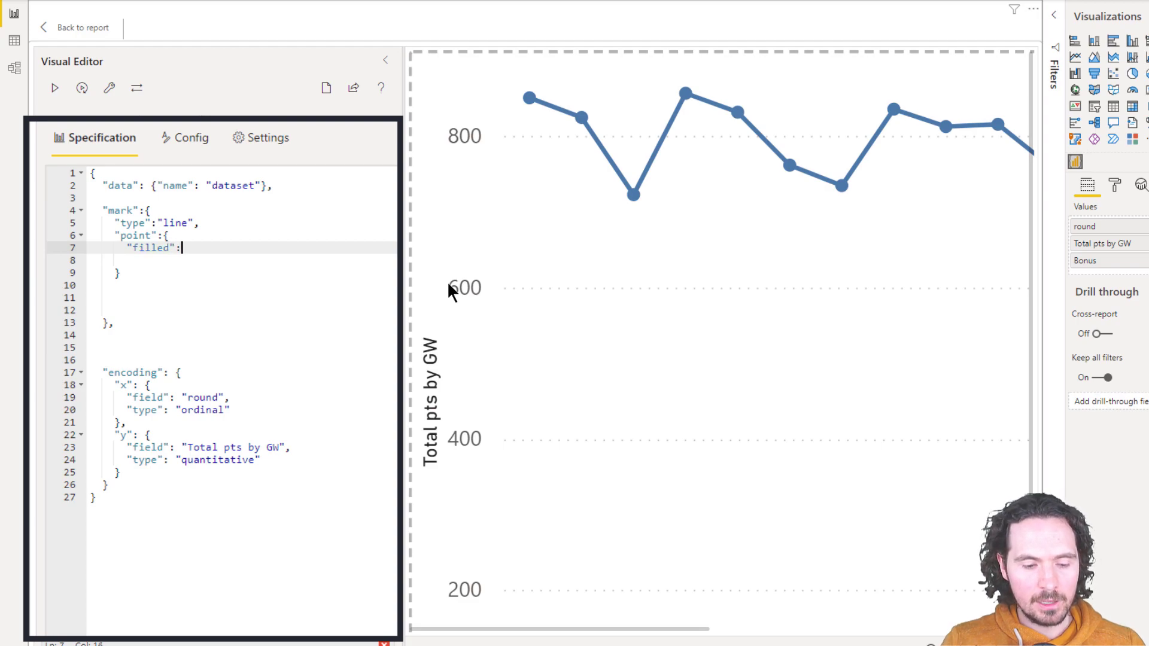
{"action": "type", "text": "false"}
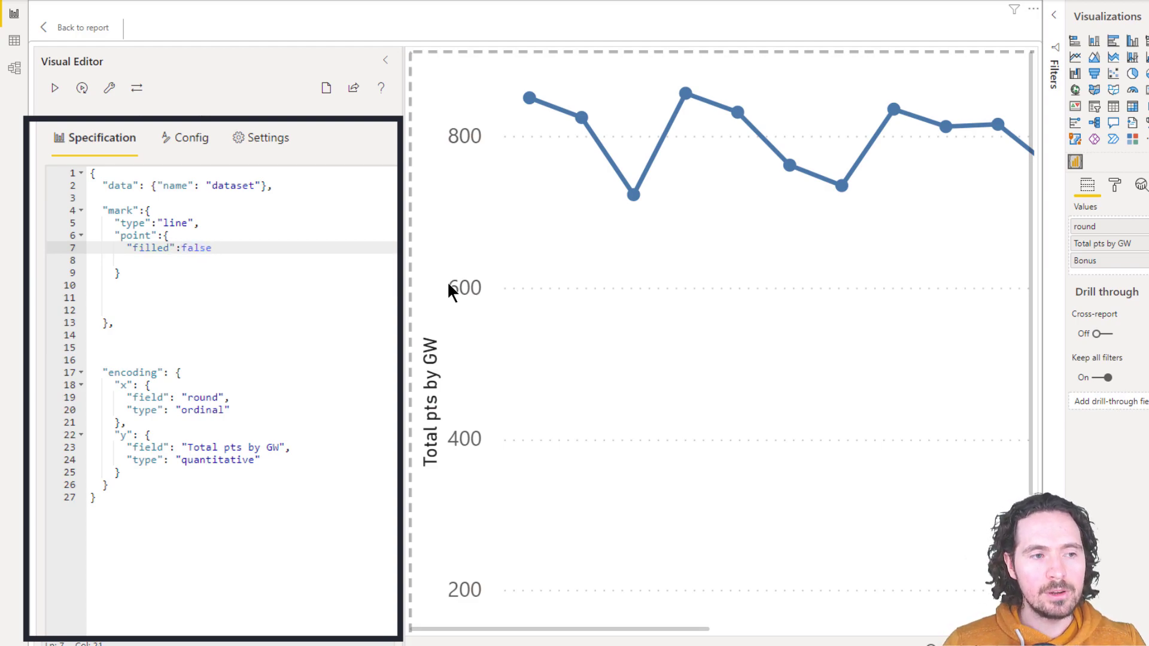
{"action": "key", "text": "ctrl+Return"}
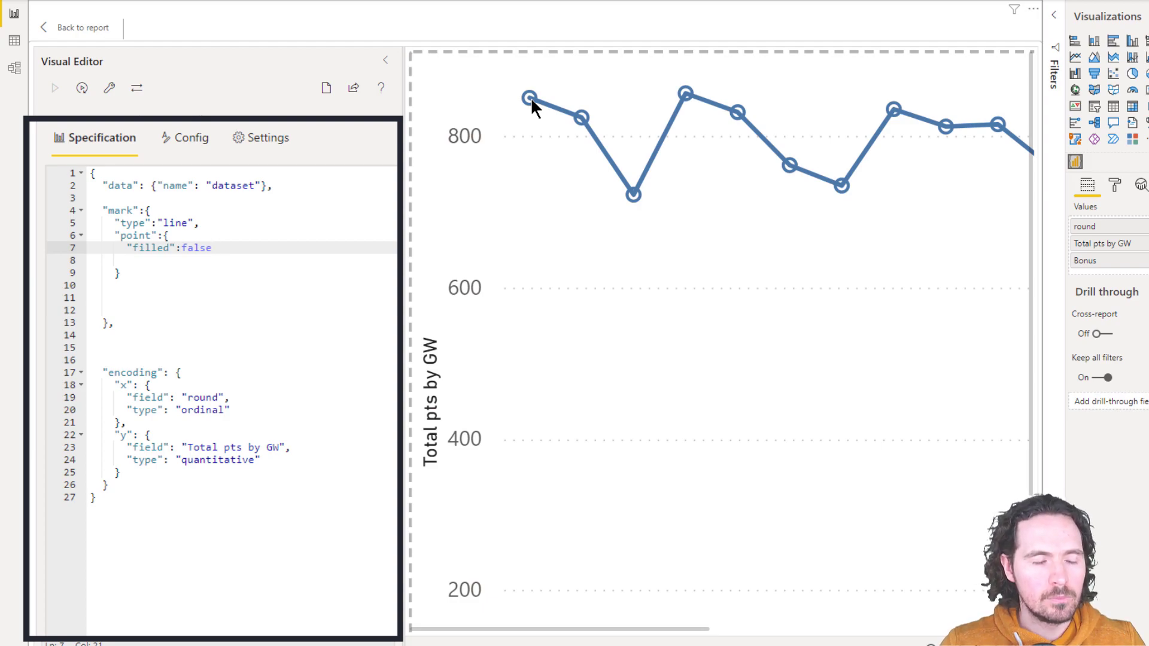
Step: Make room for another mark property between the "line" type and the point object, with separating commas
{"action": "left_click", "coordinate": [195, 223]}
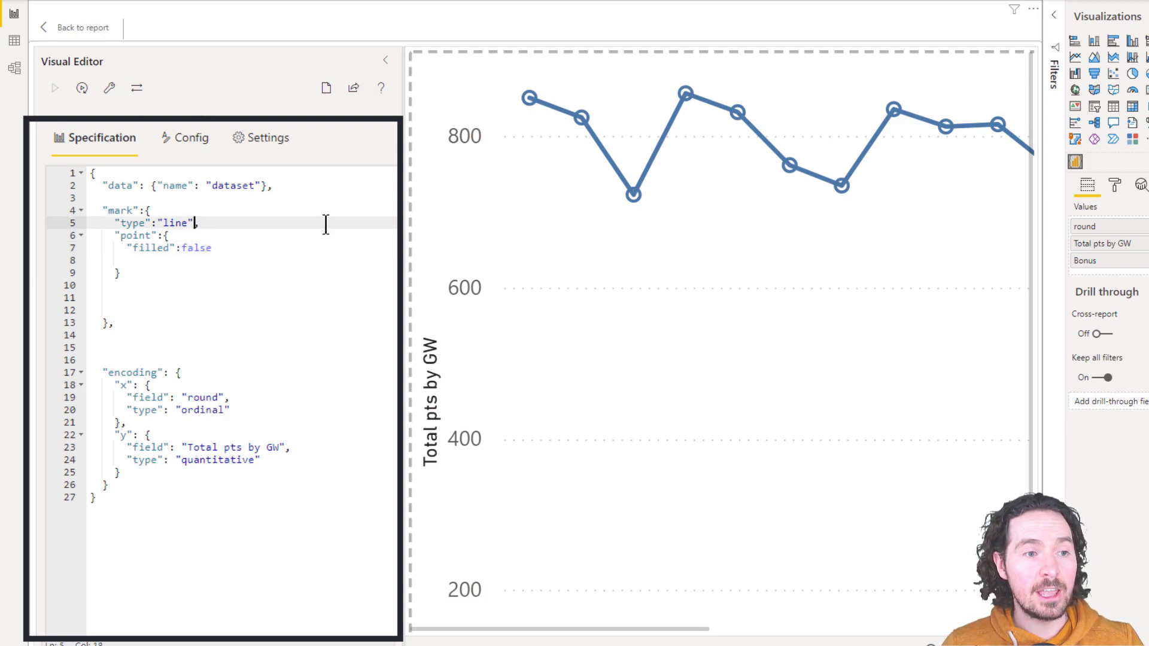
{"action": "type", "text": ","}
{"action": "key", "text": "Return"}
{"action": "key", "text": "Return"}
{"action": "key", "text": "Return"}
{"action": "key", "text": "Up"}
{"action": "key", "text": "Up"}
{"action": "key", "text": "Up"}
{"action": "key", "text": "Down"}
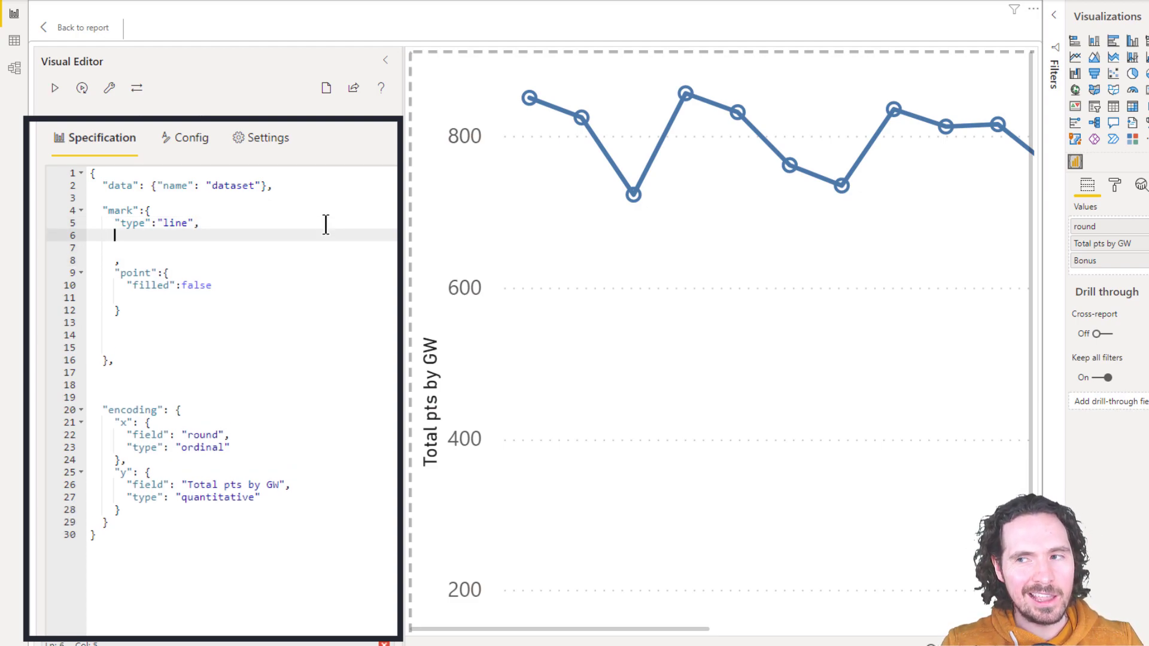
Step: Add a "strokeWidth" of 2 to the line mark and apply it
{"action": "type", "text": "\""}
{"action": "type", "text": "str"}
{"action": "type", "text": "okeWidth"}
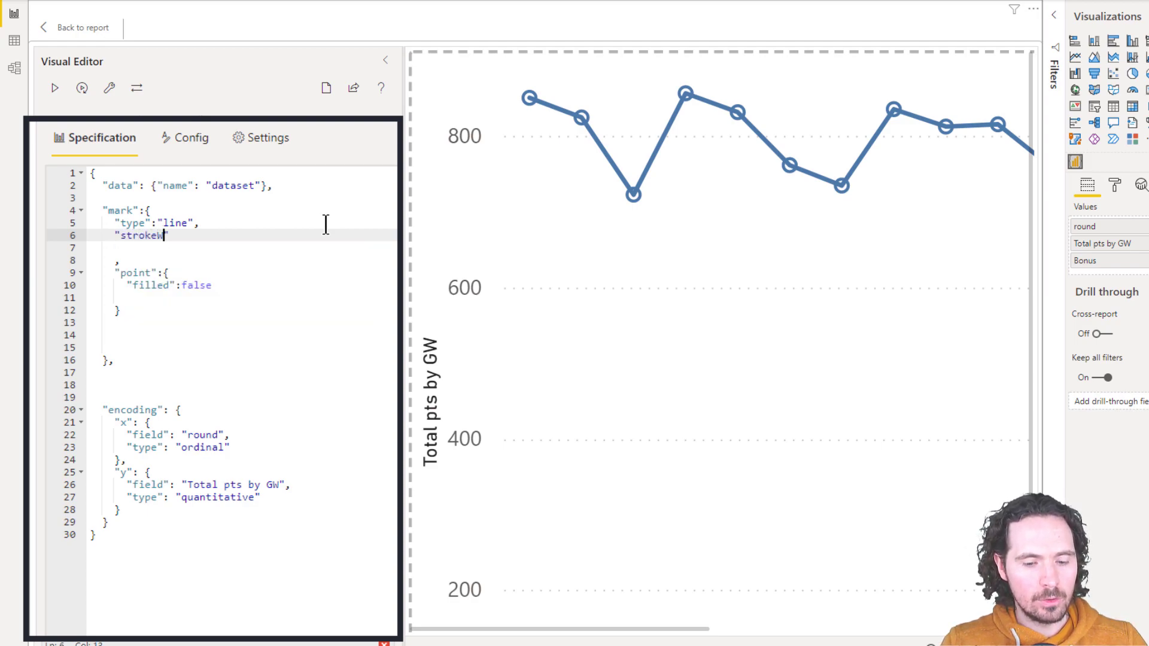
{"action": "type", "text": "\":"}
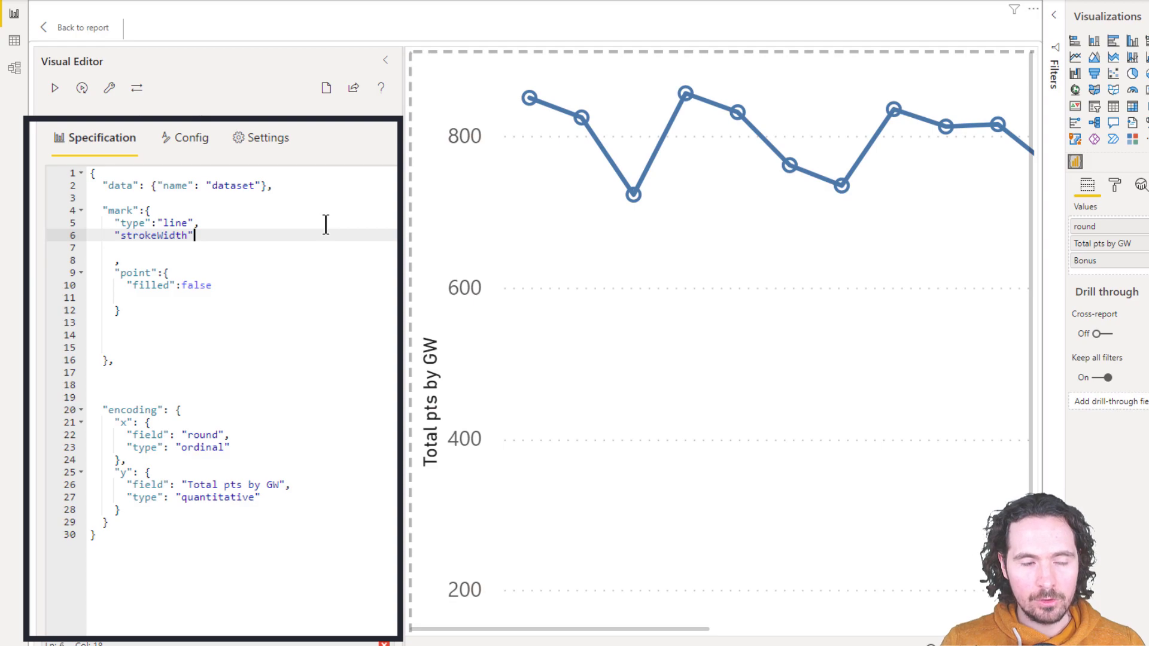
{"action": "type", "text": "2"}
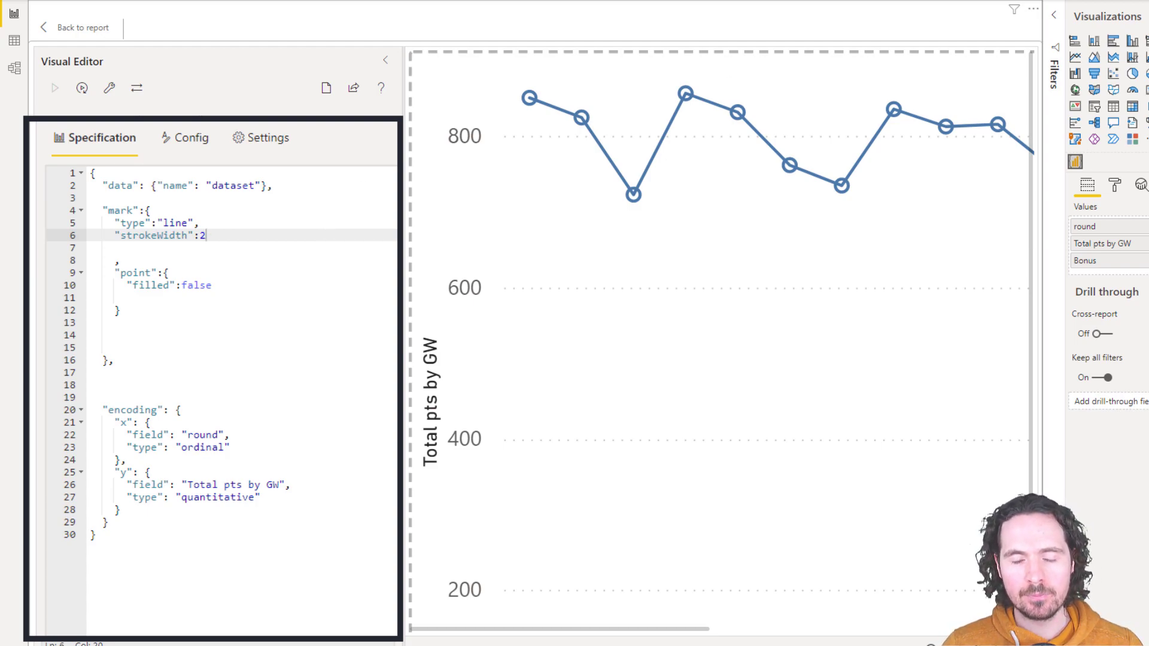
Step: Add a "fill" property with the value "orange" to the point object, after the "filled" setting
{"action": "left_click", "coordinate": [1028, 645]}
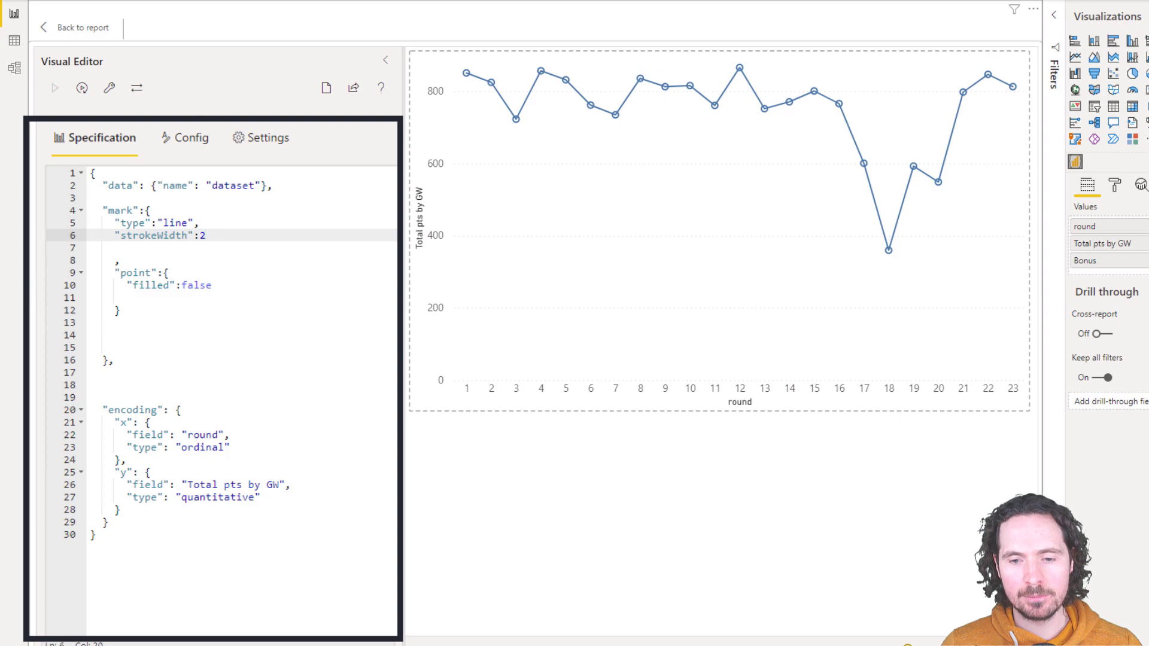
{"action": "left_click_drag", "start_coordinate": [908, 645], "coordinate": [929, 645]}
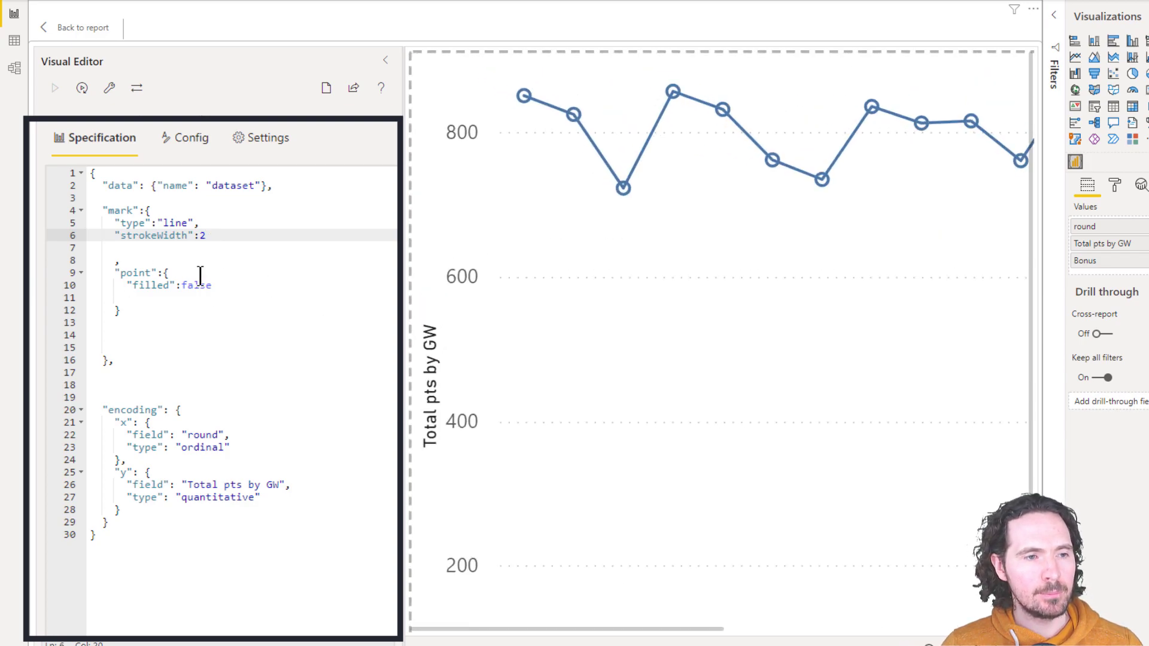
{"action": "left_click", "coordinate": [234, 285]}
{"action": "type", "text": ","}
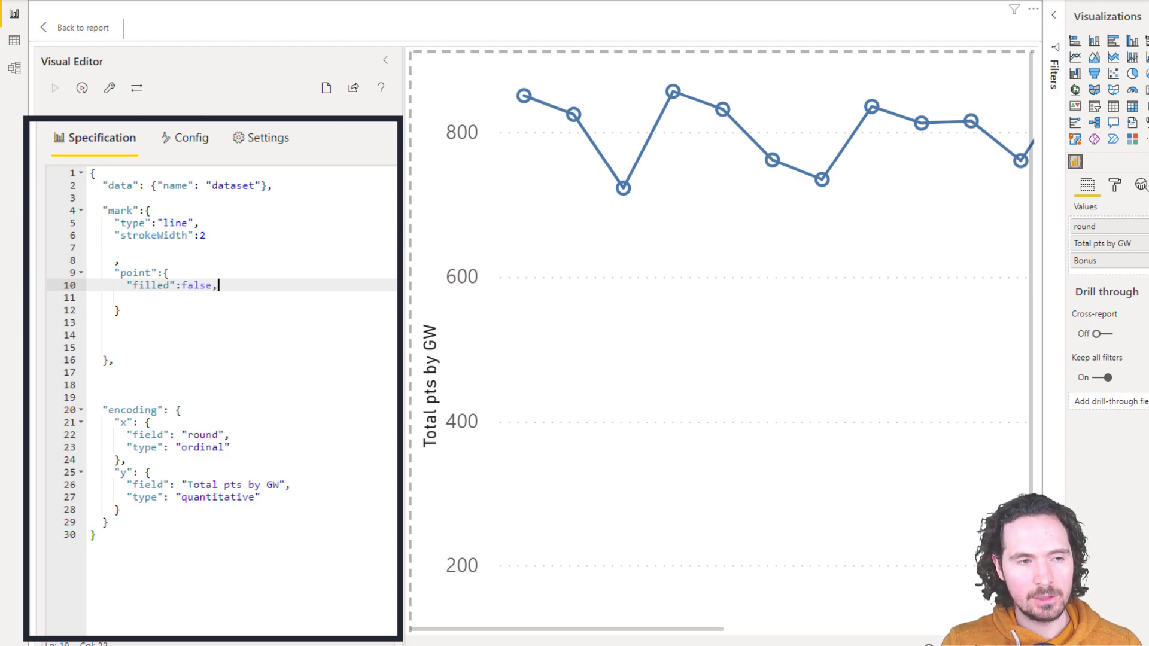
{"action": "key", "text": "Return"}
{"action": "type", "text": "\""}
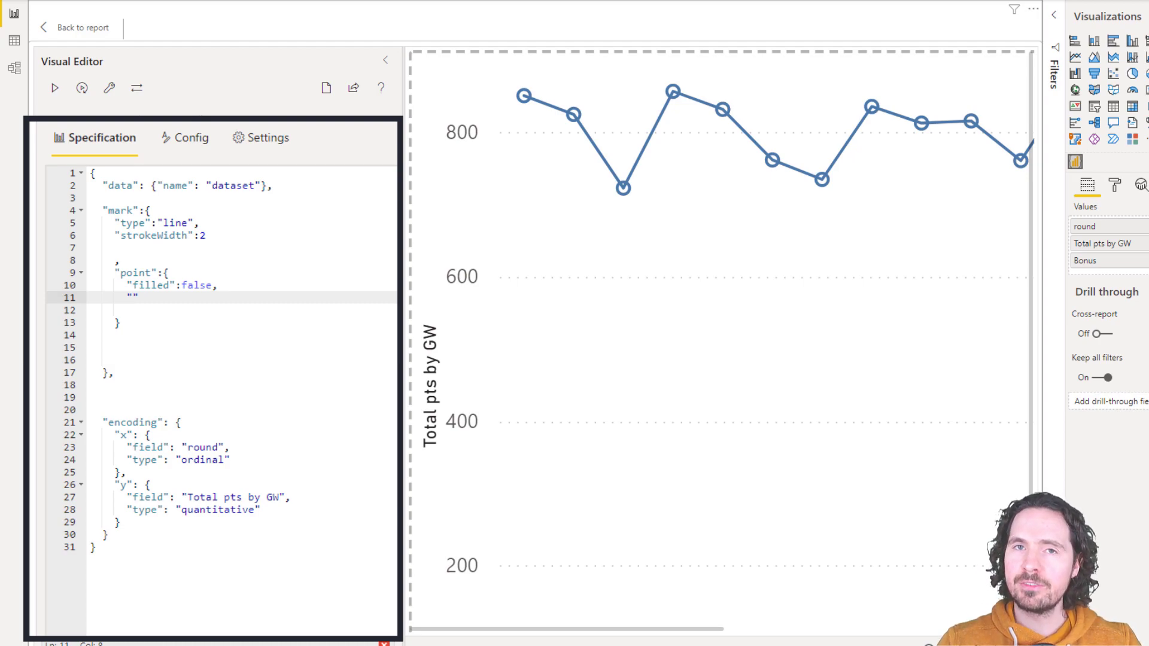
{"action": "type", "text": "fill\""}
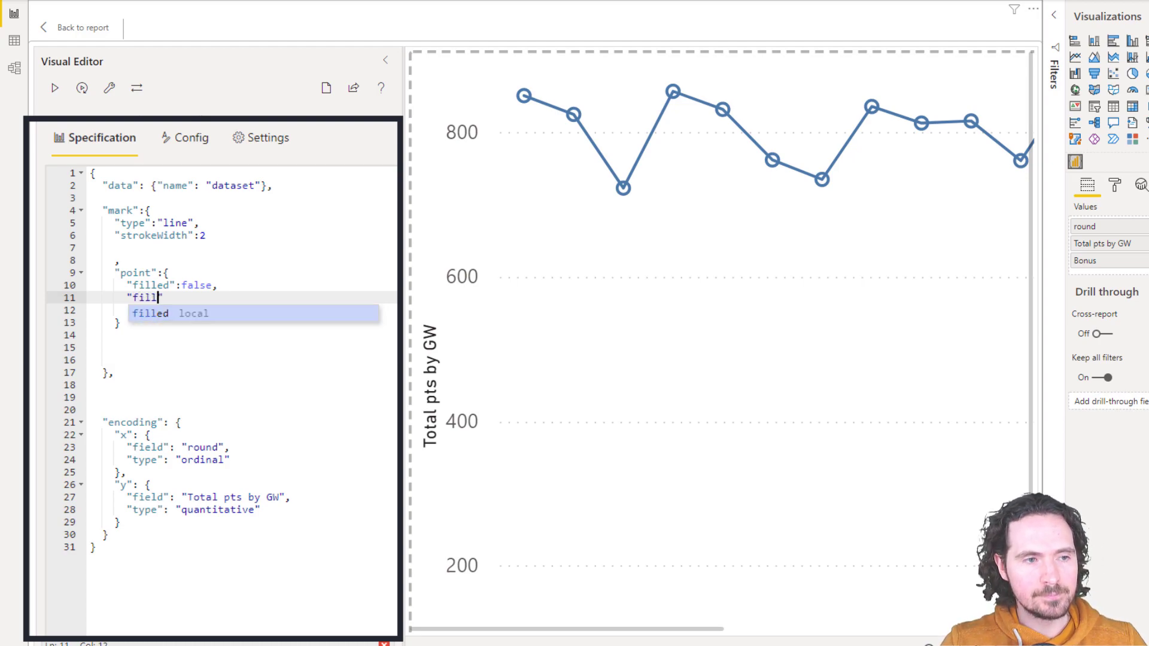
{"action": "type", "text": ":"}
{"action": "type", "text": "\"orang"}
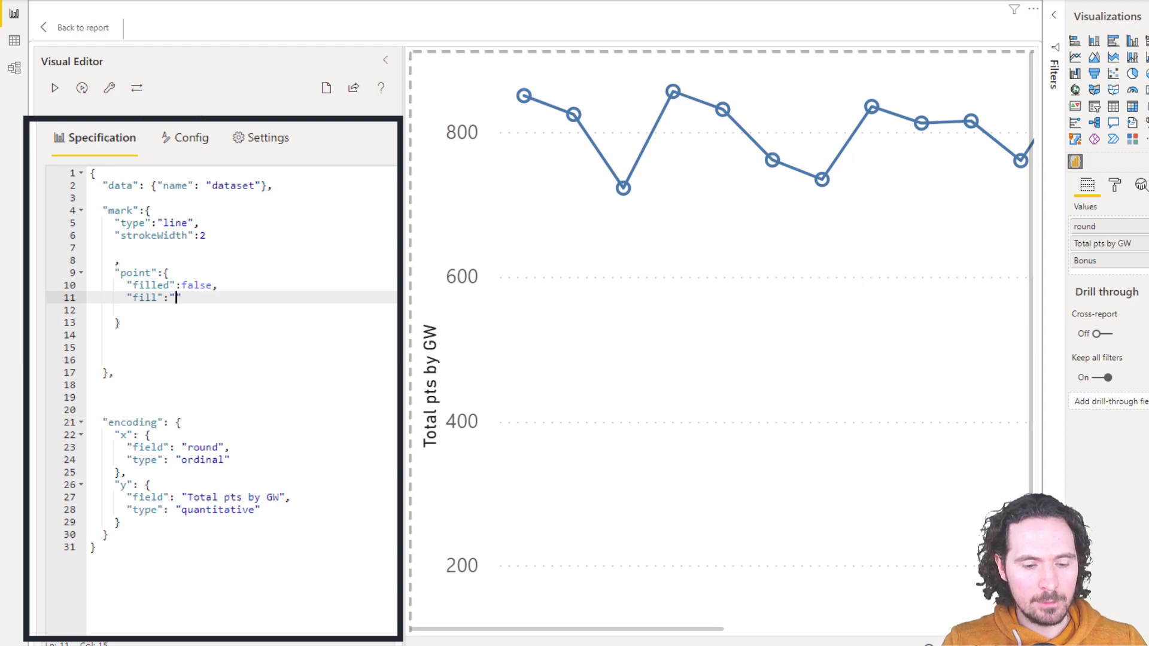
{"action": "type", "text": "e"}
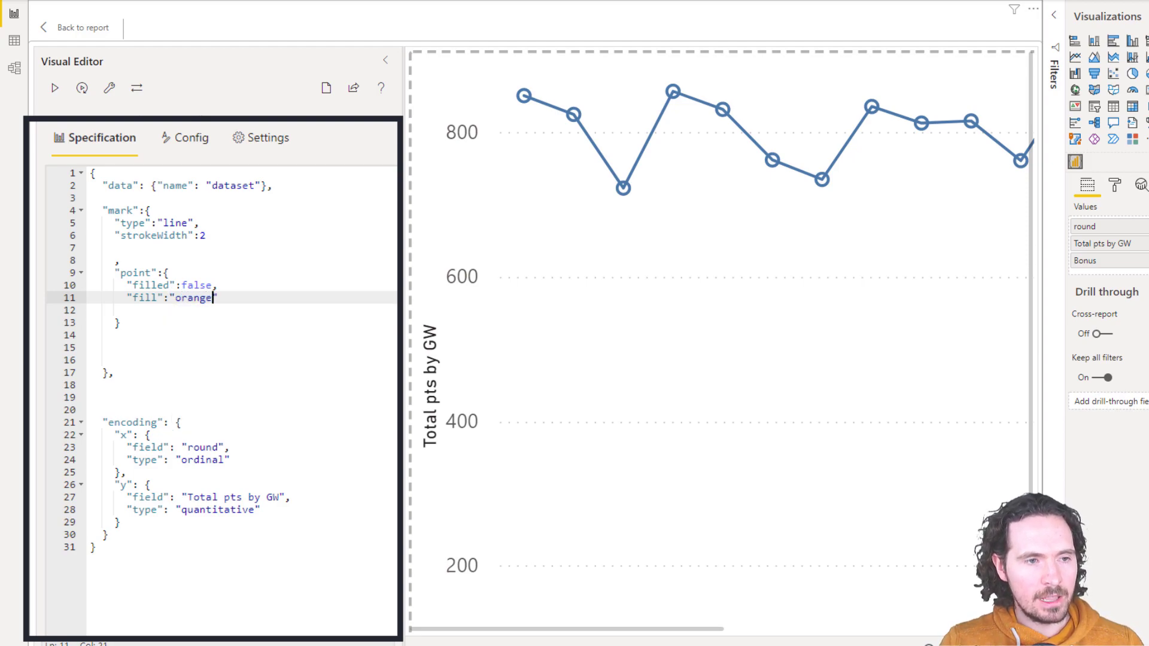
Step: Complete the quoted "orange" fill value in the point object and apply the specification to the chart
{"action": "type", "text": "\""}
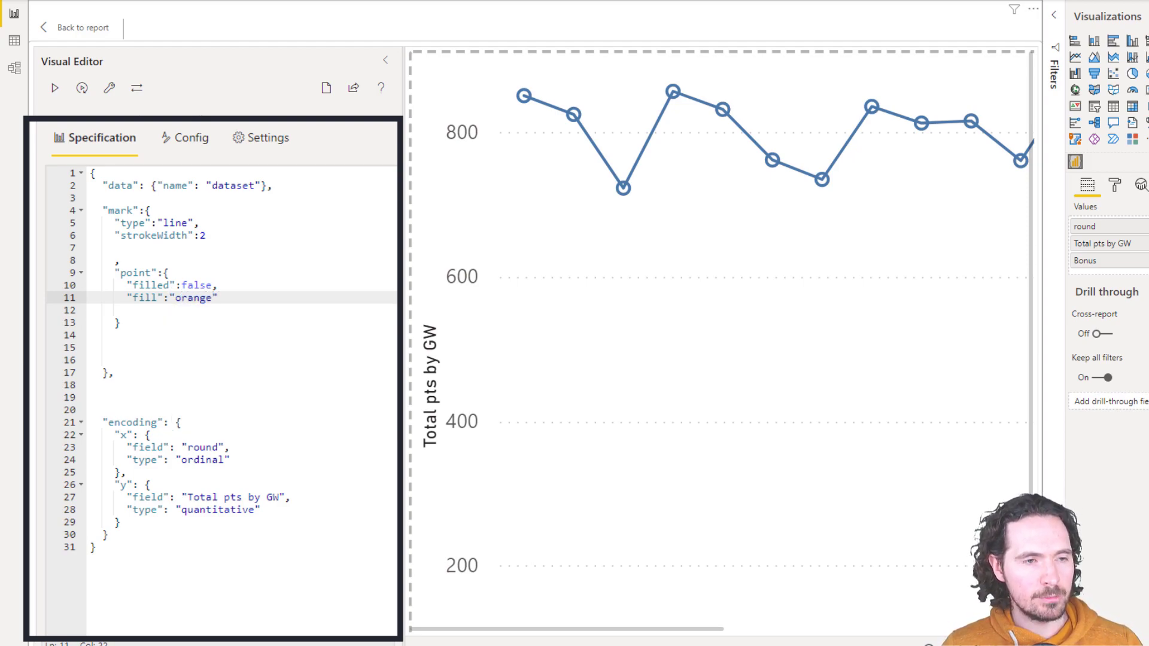
{"action": "key", "text": "ctrl+Return"}
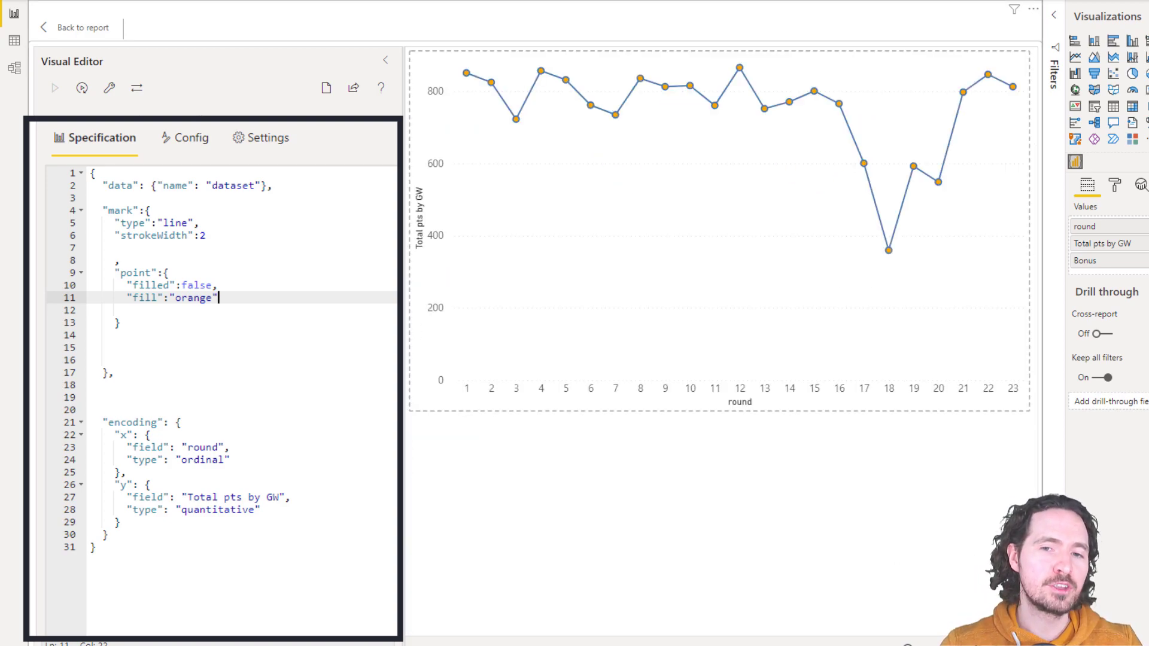
Step: Remove the blank line below "strokeWidth" and auto-format the JSON specification
{"action": "left_click", "coordinate": [168, 248]}
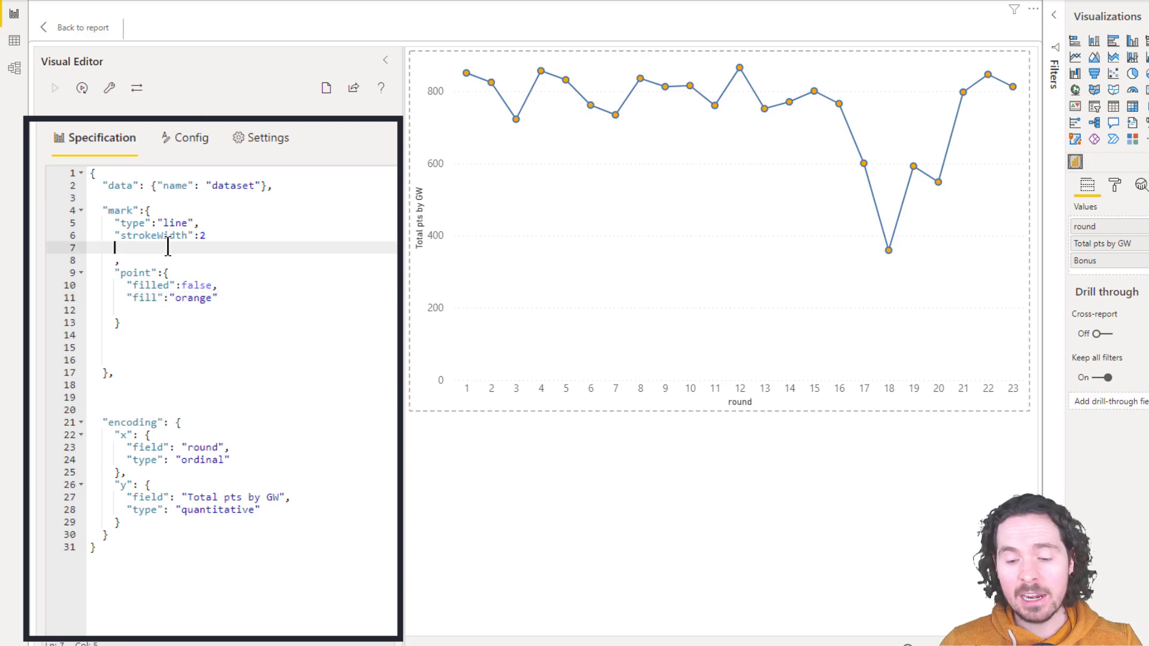
{"action": "key", "text": "BackSpace"}
{"action": "key", "text": "BackSpace"}
{"action": "key", "text": "BackSpace"}
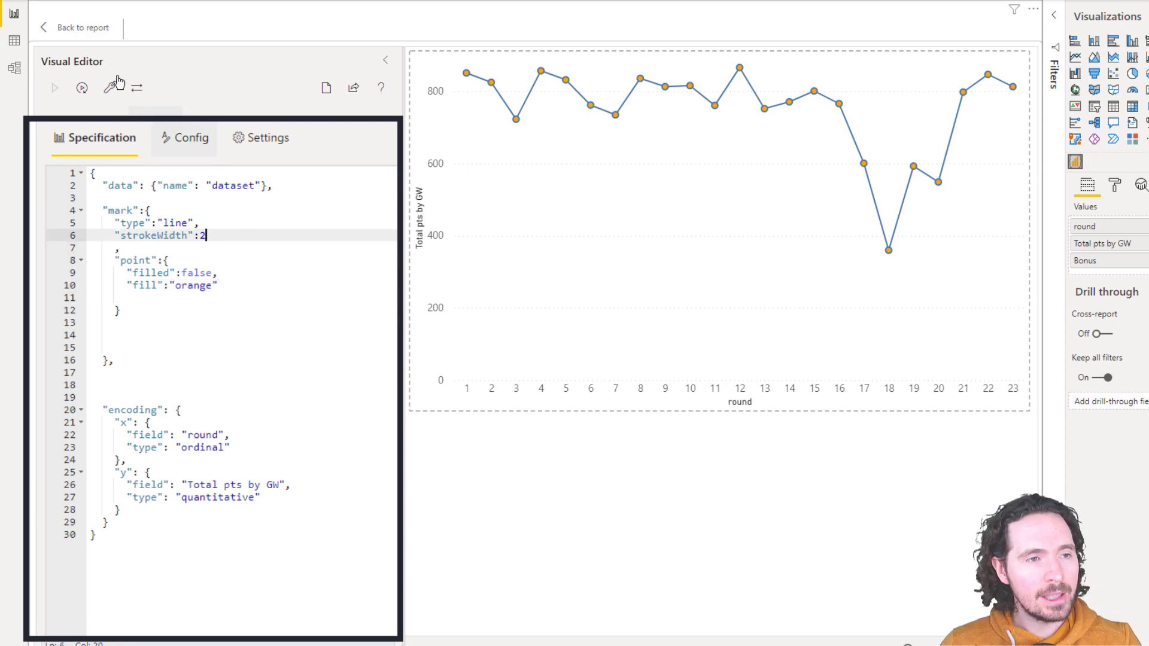
{"action": "left_click", "coordinate": [111, 97]}
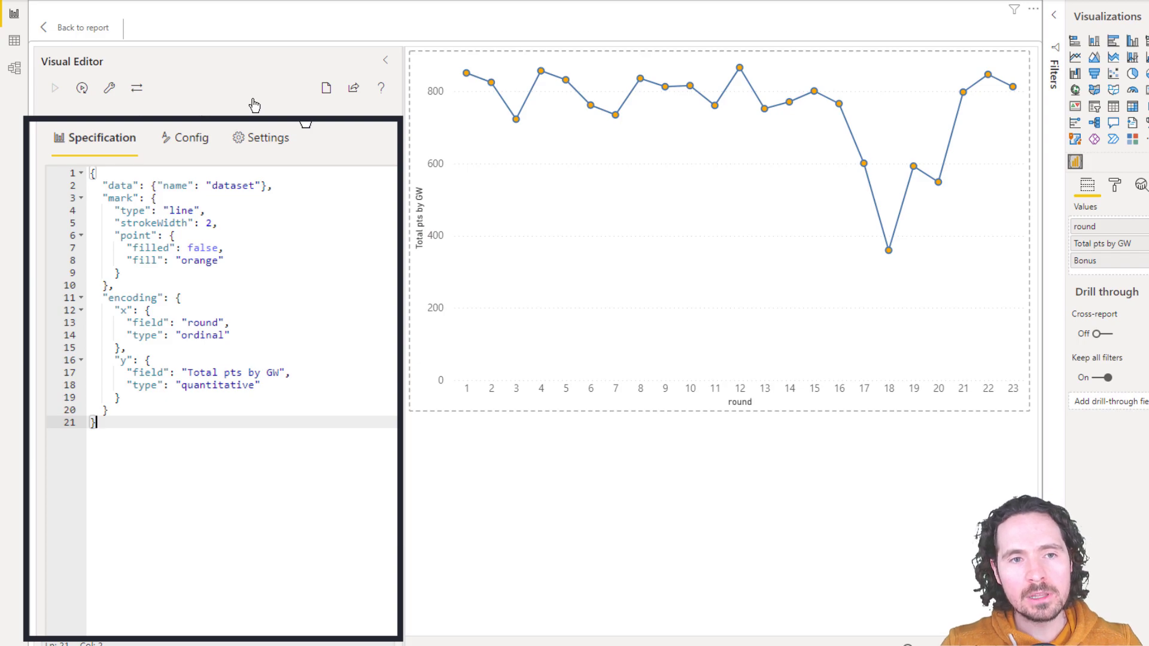
Step: Make room between the data line and the mark, and start a "layer" array there containing an object, "layer":[{
{"action": "left_click", "coordinate": [293, 187]}
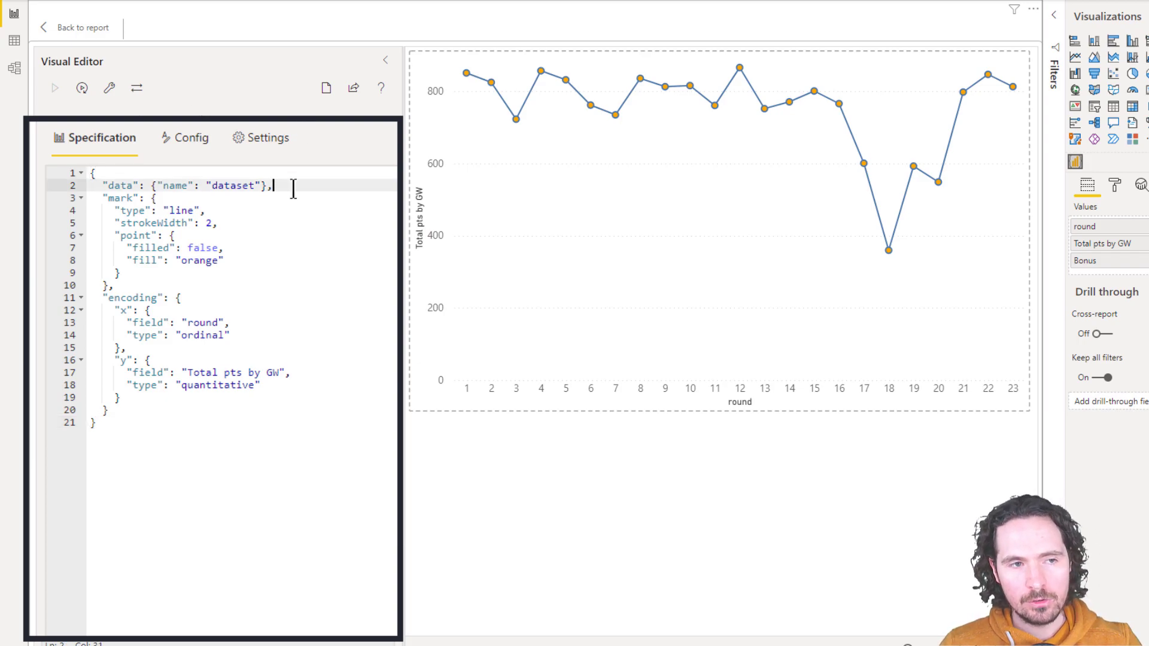
{"action": "key", "text": "Return"}
{"action": "key", "text": "Return"}
{"action": "key", "text": "Return"}
{"action": "key", "text": "Return"}
{"action": "key", "text": "Up"}
{"action": "key", "text": "Up"}
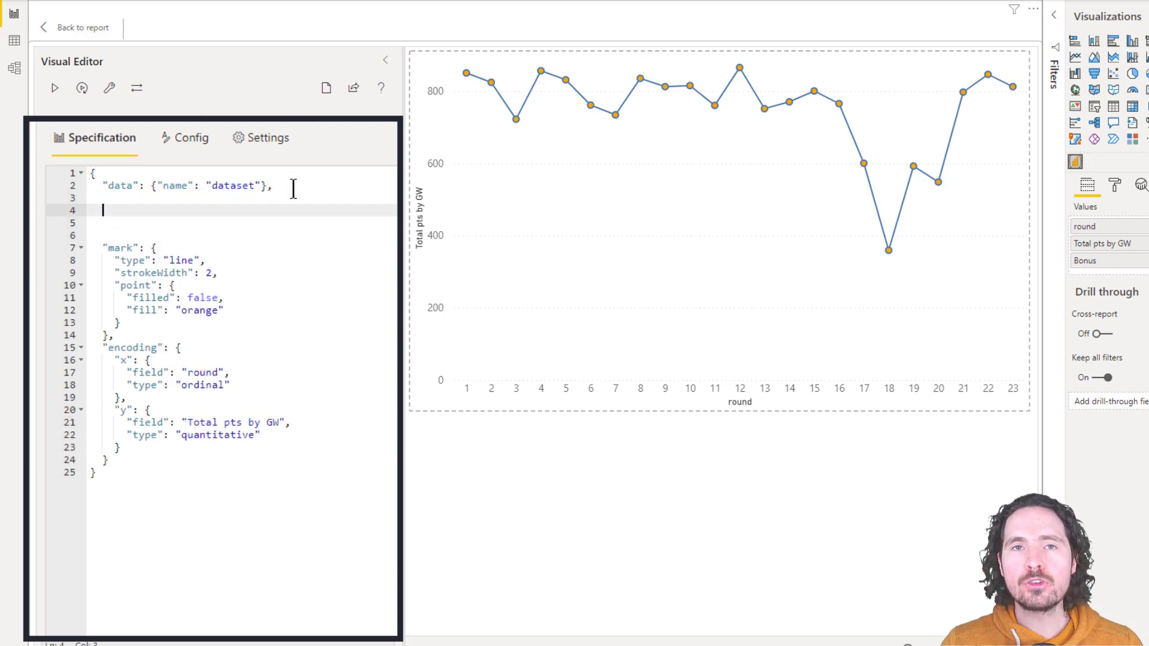
{"action": "type", "text": "\"layer"}
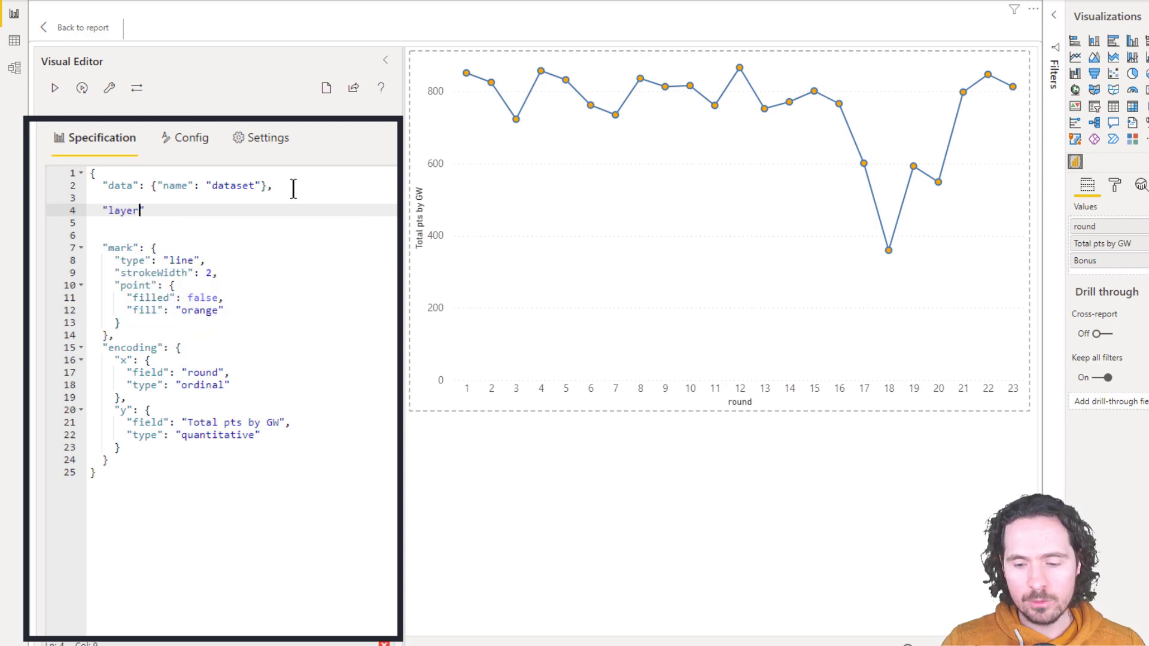
{"action": "type", "text": "\""}
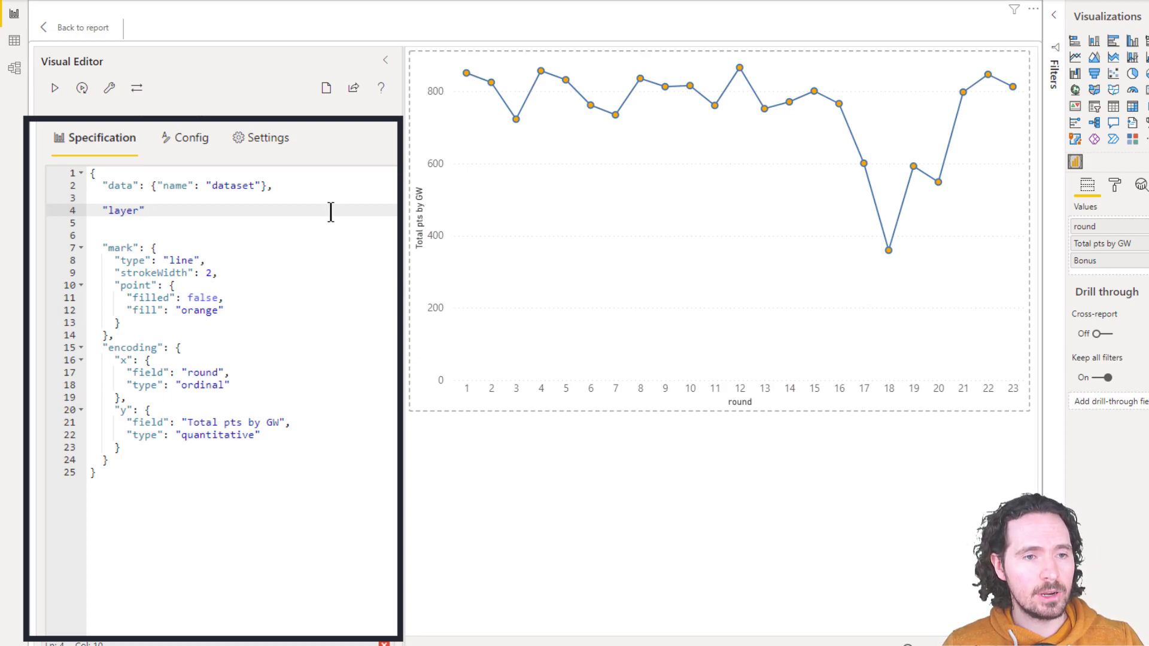
{"action": "type", "text": ":"}
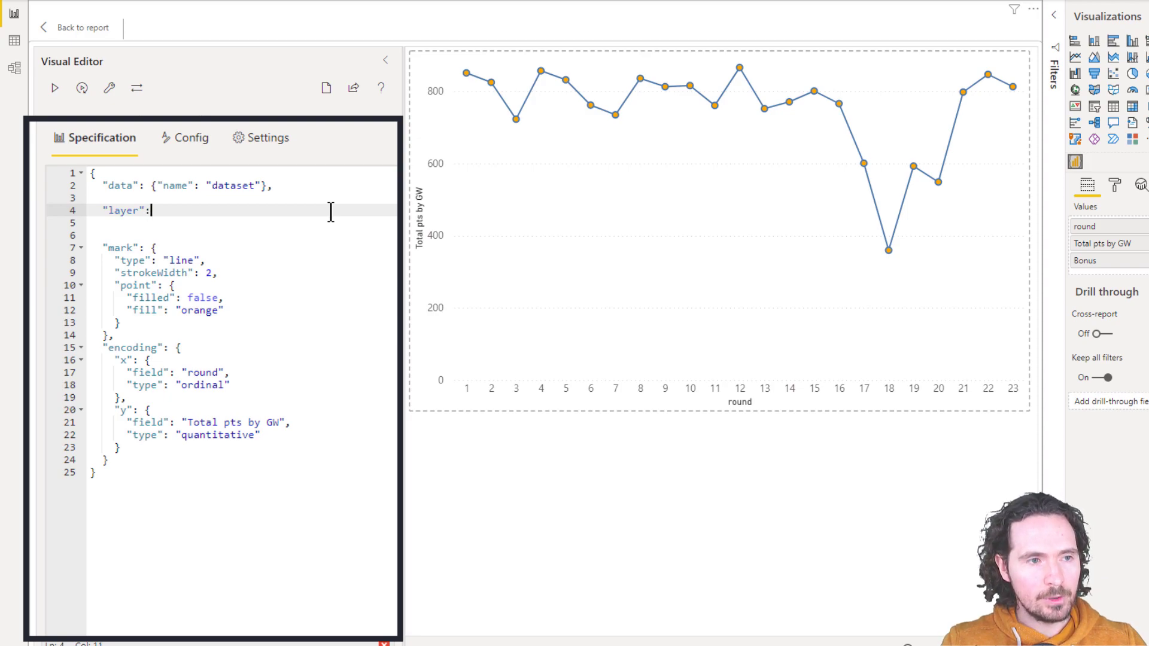
{"action": "type", "text": "[{"}
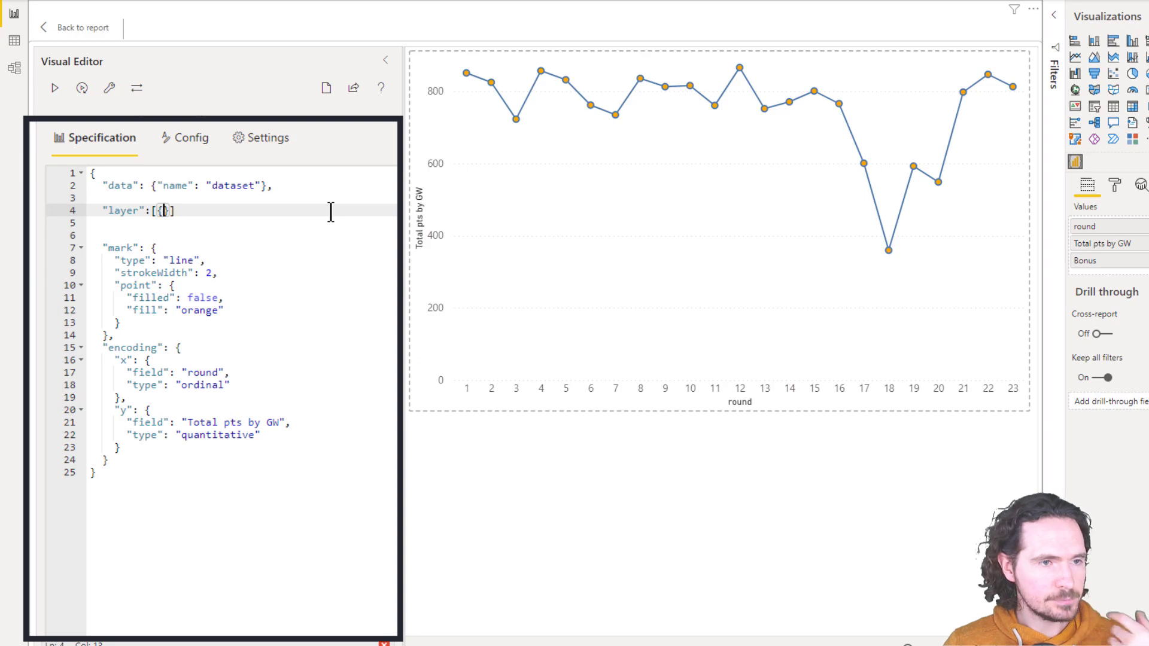
Step: Delete the automatically inserted closing brackets so the "layer" line ends with [{
{"action": "left_click", "coordinate": [270, 208]}
{"action": "left_click_drag", "start_coordinate": [164, 211], "coordinate": [170, 210]}
{"action": "left_click", "coordinate": [181, 210]}
{"action": "key", "text": "BackSpace"}
{"action": "key", "text": "BackSpace"}
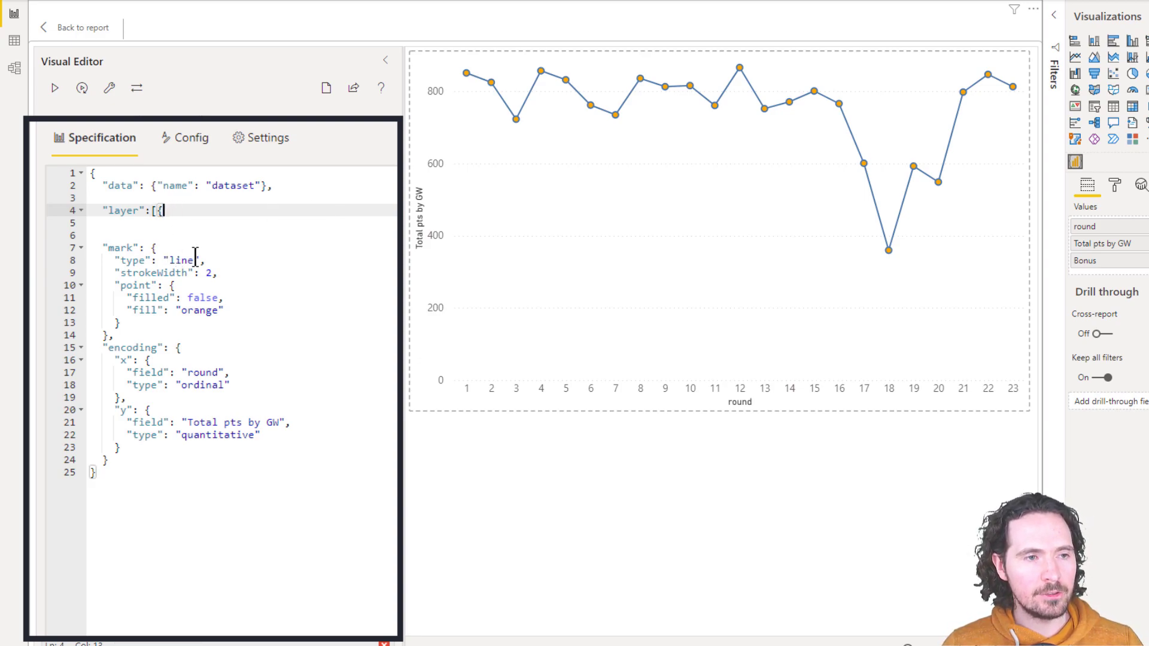
Step: Close the layer object and array with }] between the mark block and the comma before "encoding", and apply the specification
{"action": "left_click", "coordinate": [108, 336]}
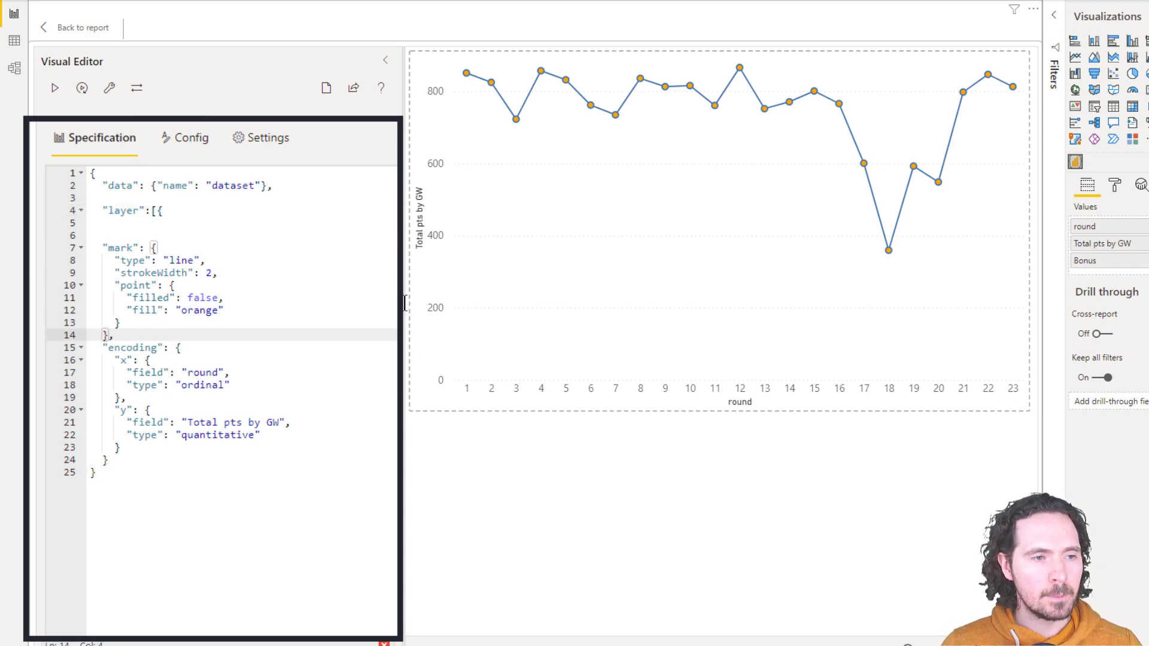
{"action": "key", "text": "Return"}
{"action": "key", "text": "Return"}
{"action": "key", "text": "Return"}
{"action": "key", "text": "Return"}
{"action": "key", "text": "Return"}
{"action": "key", "text": "Return"}
{"action": "key", "text": "Up"}
{"action": "key", "text": "Up"}
{"action": "type", "text": "}]"}
{"action": "key", "text": "Left"}
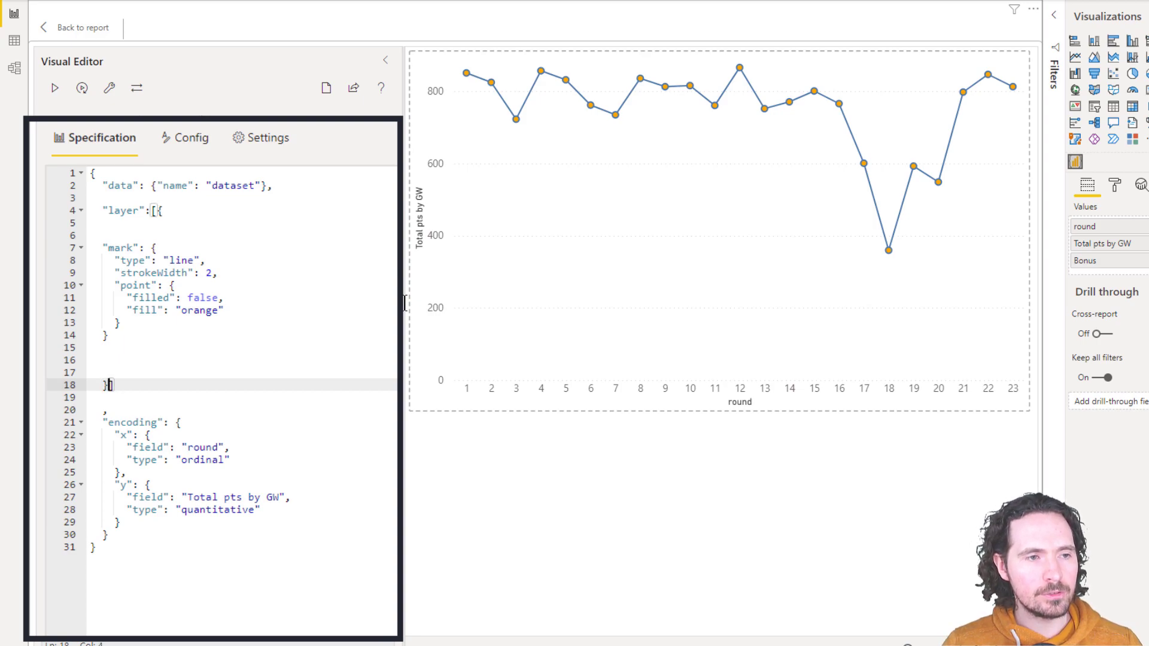
{"action": "key", "text": "Right"}
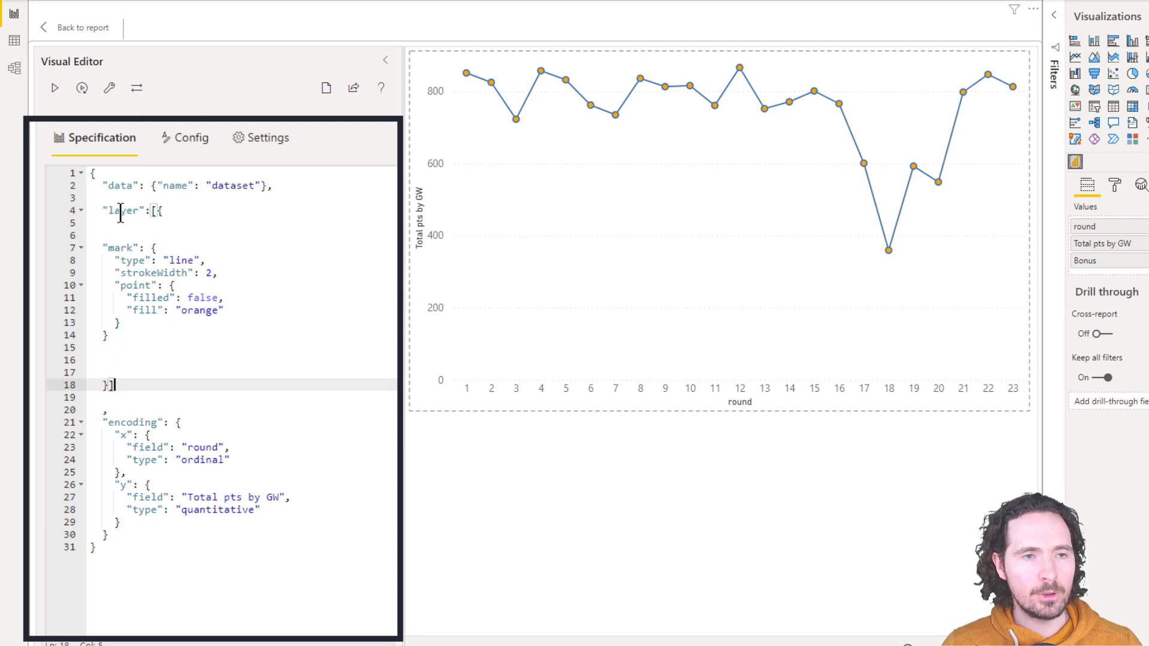
{"action": "left_click", "coordinate": [120, 363]}
{"action": "key", "text": "ctrl+Return"}
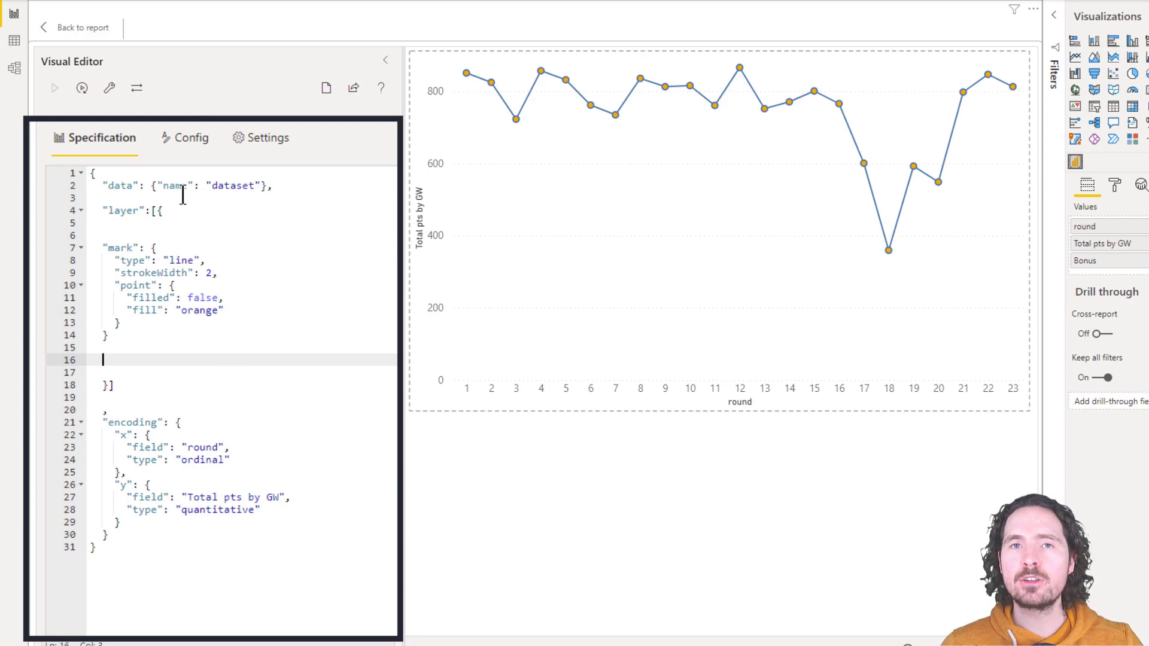
{"action": "left_click_drag", "start_coordinate": [102, 248], "coordinate": [127, 337]}
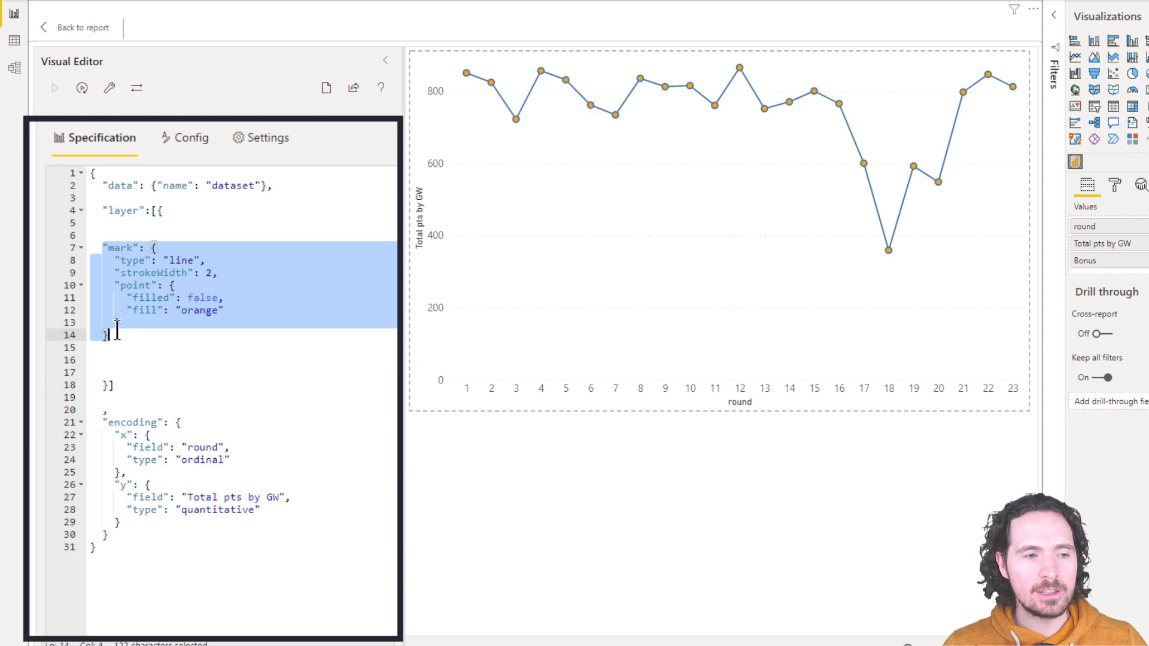
{"action": "left_click", "coordinate": [127, 336]}
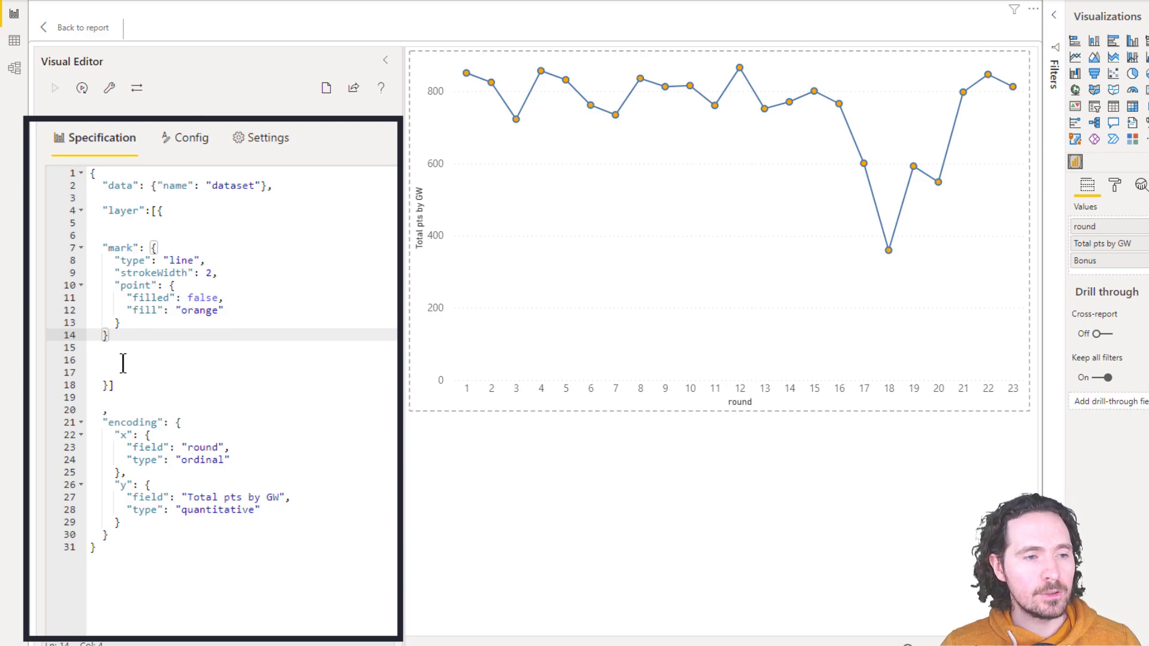
{"action": "left_click", "coordinate": [152, 211]}
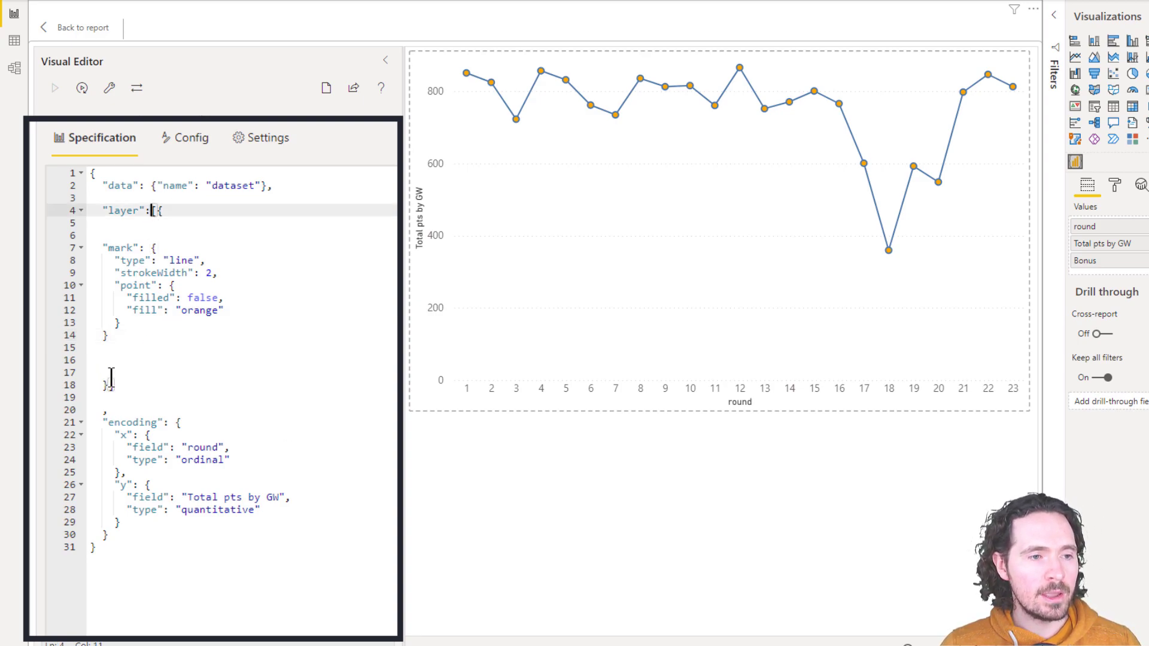
{"action": "left_click", "coordinate": [167, 215]}
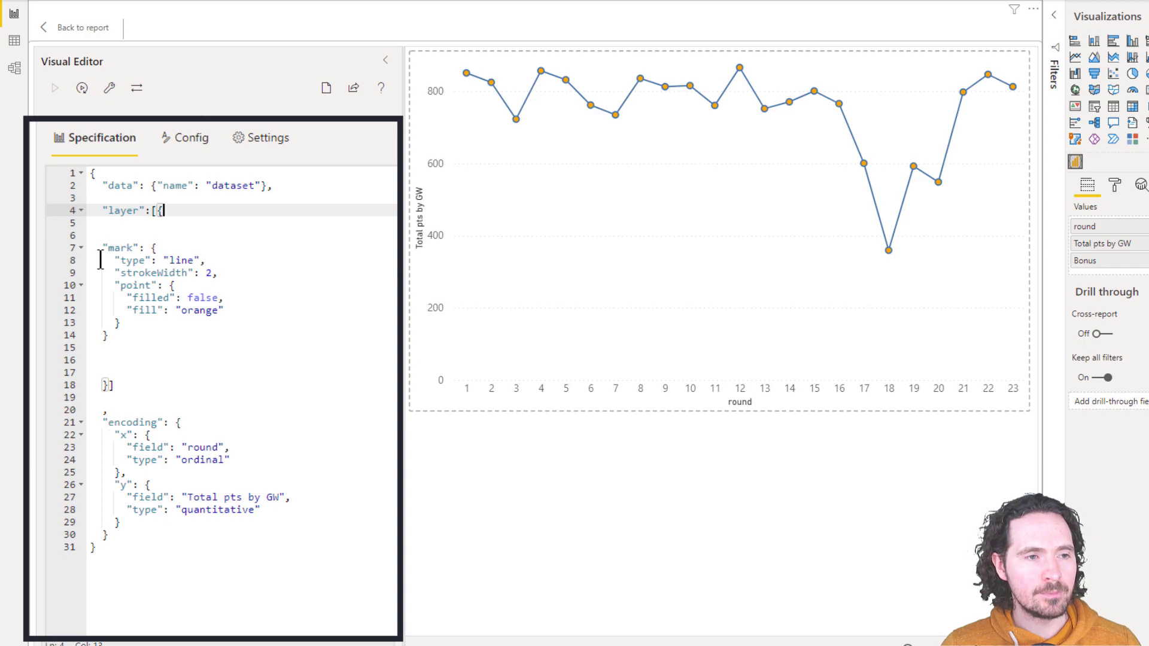
Step: Remove the blank lines between the mark block and the layer's closing brackets, and add an empty line before the encoding's comma
{"action": "left_click", "coordinate": [104, 373]}
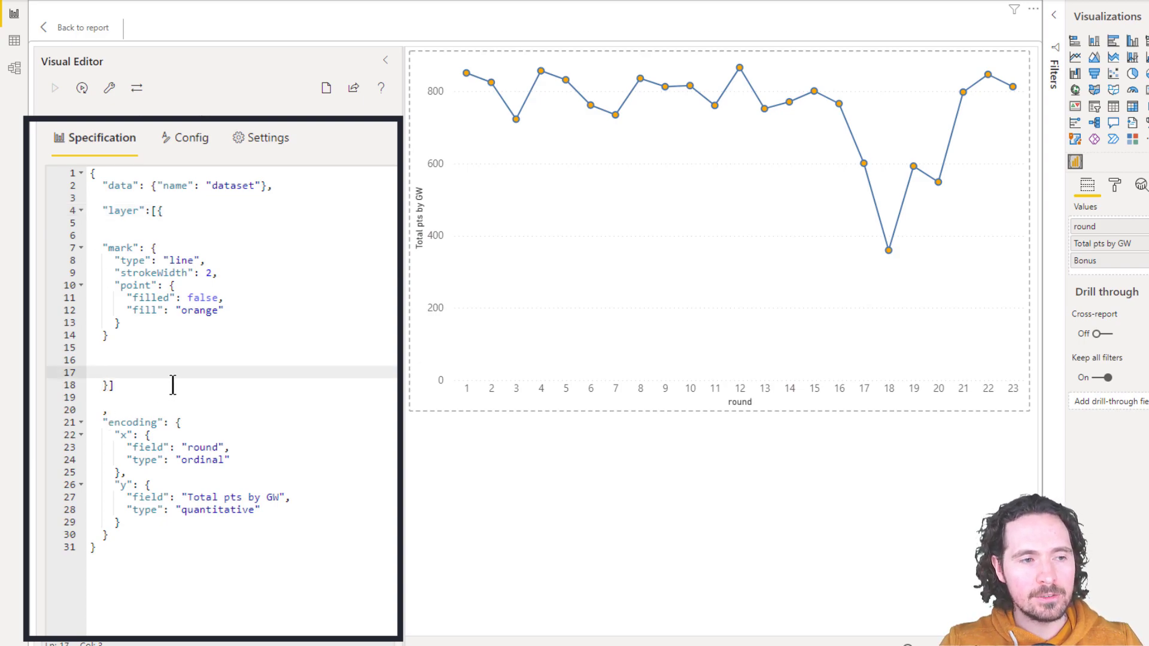
{"action": "key", "text": "BackSpace"}
{"action": "key", "text": "BackSpace"}
{"action": "key", "text": "BackSpace"}
{"action": "key", "text": "BackSpace"}
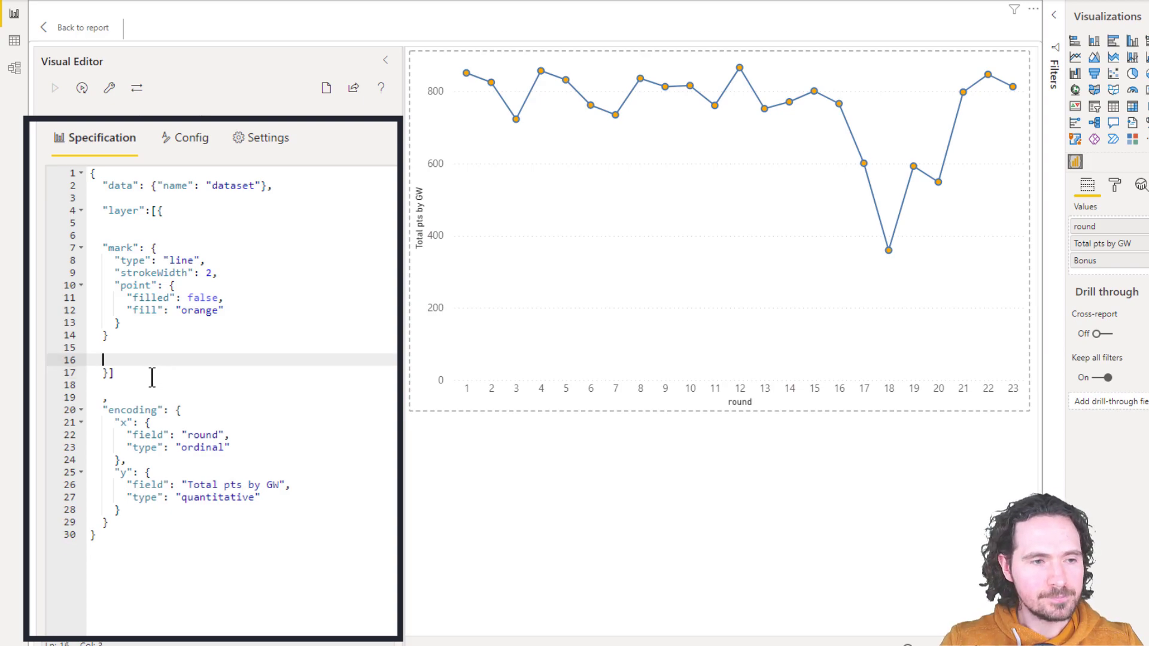
{"action": "key", "text": "Down"}
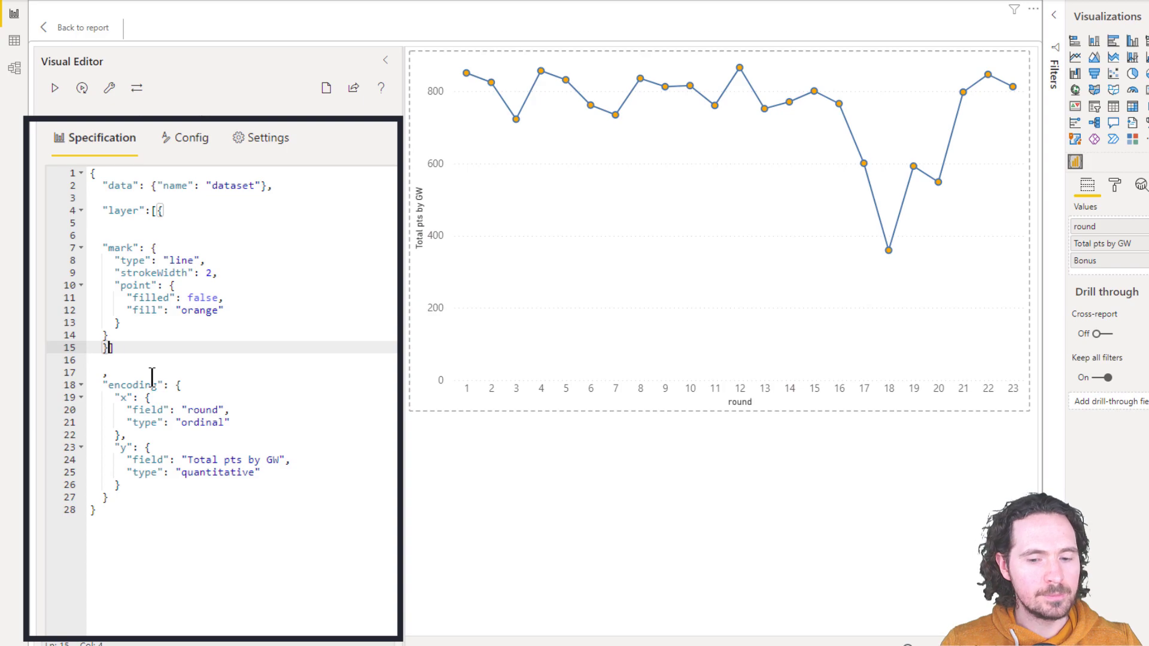
{"action": "key", "text": "Down"}
{"action": "key", "text": "Return"}
{"action": "key", "text": "Up"}
{"action": "key", "text": "Up"}
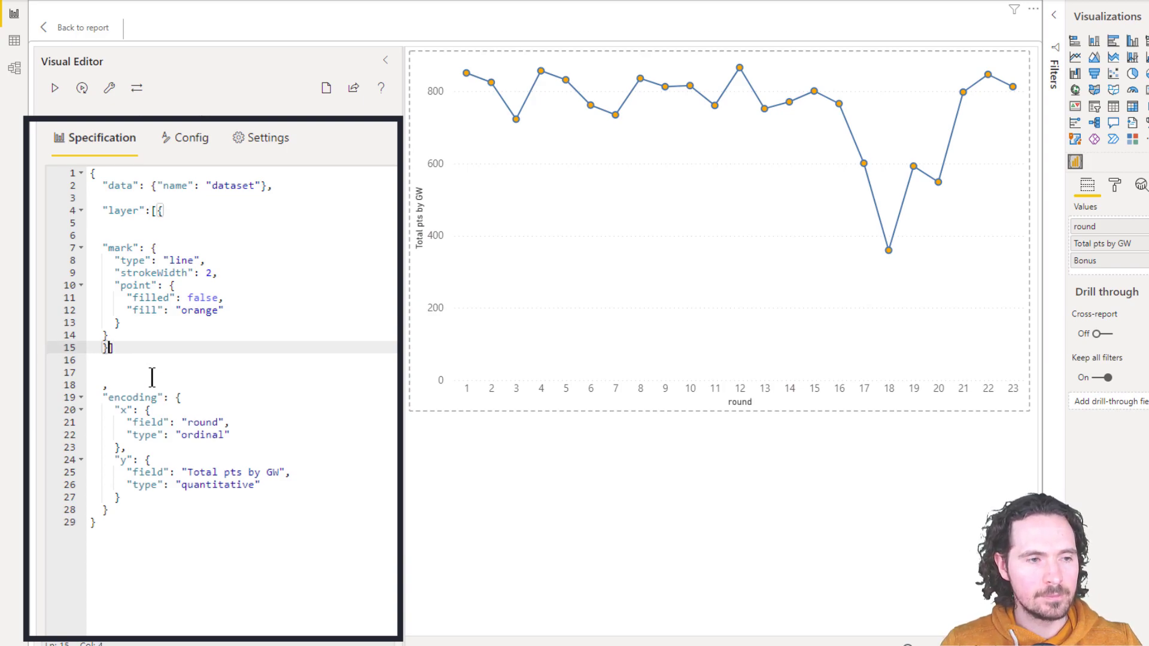
Step: Move the layer array's closing square bracket several lines down, leaving blank space below the first layer object
{"action": "key", "text": "Return"}
{"action": "key", "text": "Return"}
{"action": "key", "text": "Return"}
{"action": "key", "text": "Return"}
{"action": "key", "text": "Return"}
{"action": "key", "text": "Return"}
{"action": "key", "text": "Return"}
{"action": "key", "text": "Return"}
{"action": "type", "text": "]"}
{"action": "key", "text": "Up"}
{"action": "key", "text": "Up"}
{"action": "key", "text": "Up"}
{"action": "key", "text": "Up"}
{"action": "key", "text": "Up"}
{"action": "key", "text": "Up"}
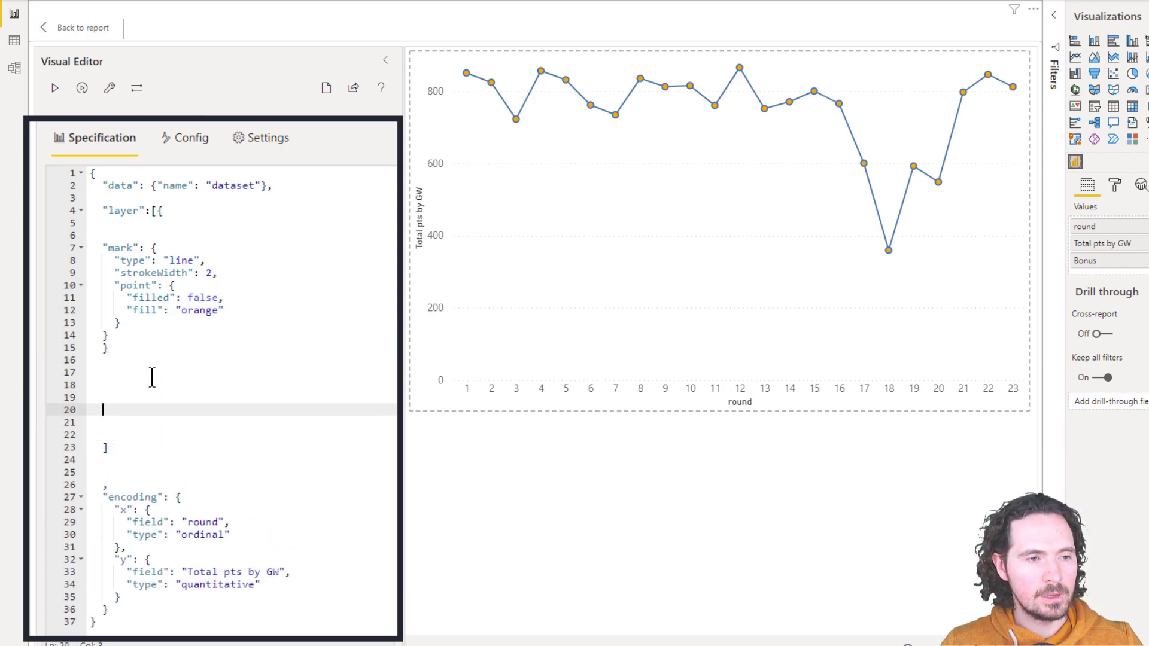
Step: Add a comma after the first layer object and open a second object with { on the following line
{"action": "key", "text": "Up"}
{"action": "key", "text": "Up"}
{"action": "key", "text": "End"}
{"action": "type", "text": ","}
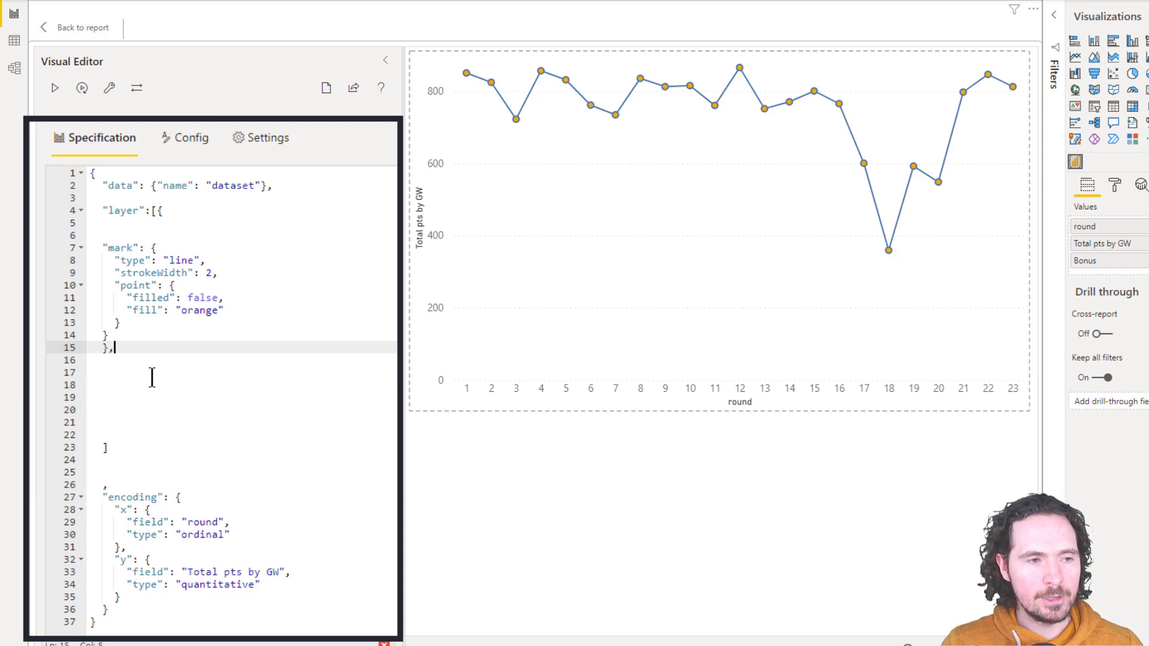
{"action": "key", "text": "Left"}
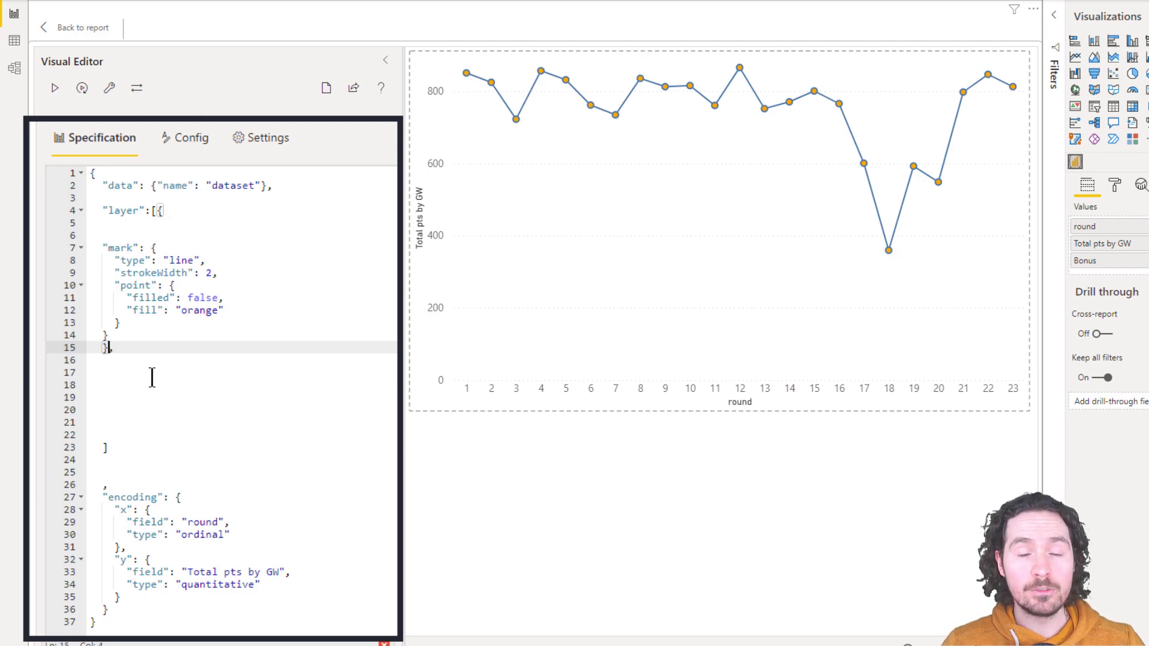
{"action": "key", "text": "Right"}
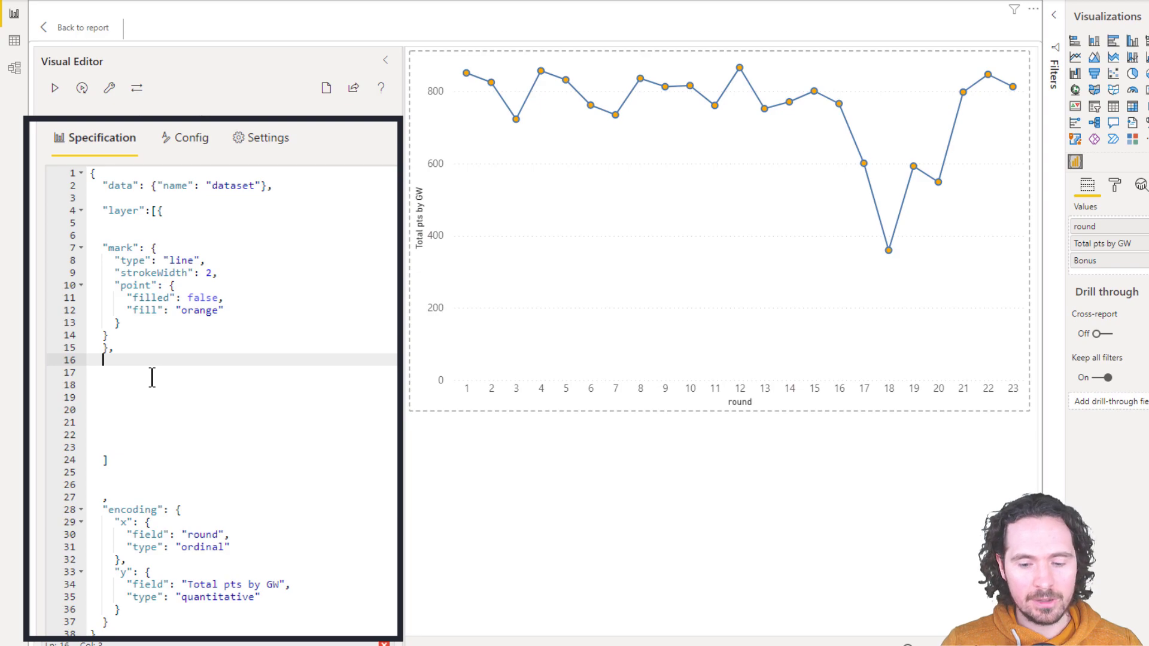
{"action": "type", "text": "{"}
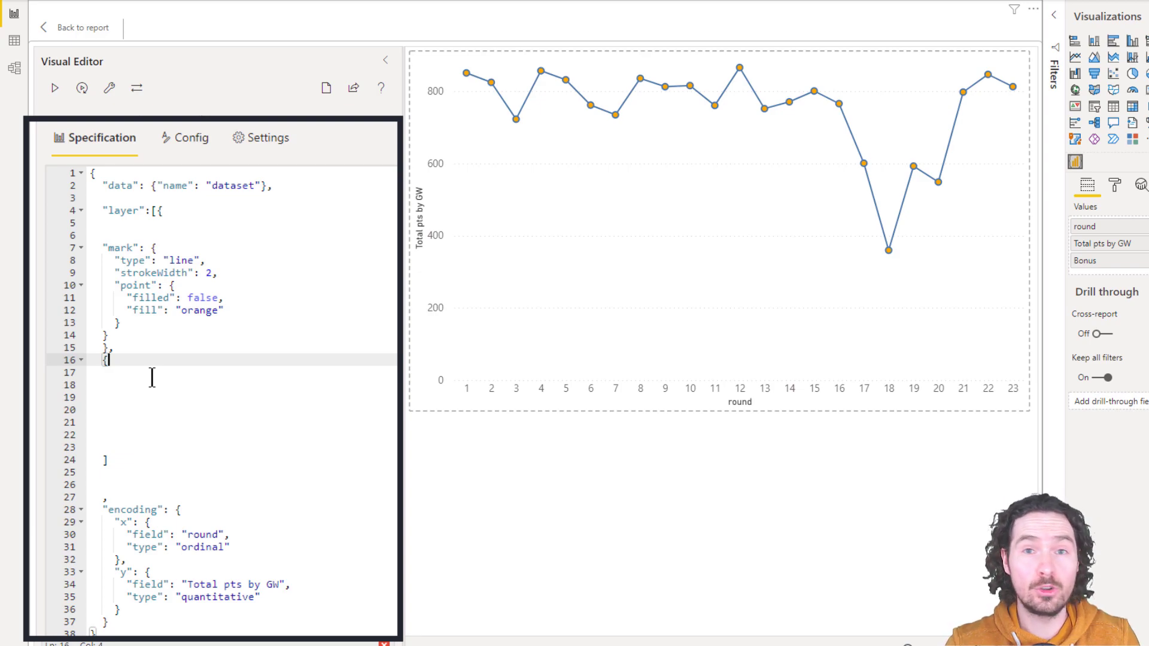
Step: Copy the first layer's opening "mark" and "type": "line" lines into the second layer object
{"action": "left_click_drag", "start_coordinate": [102, 248], "coordinate": [157, 248]}
{"action": "left_click_drag", "start_coordinate": [242, 264], "coordinate": [243, 261]}
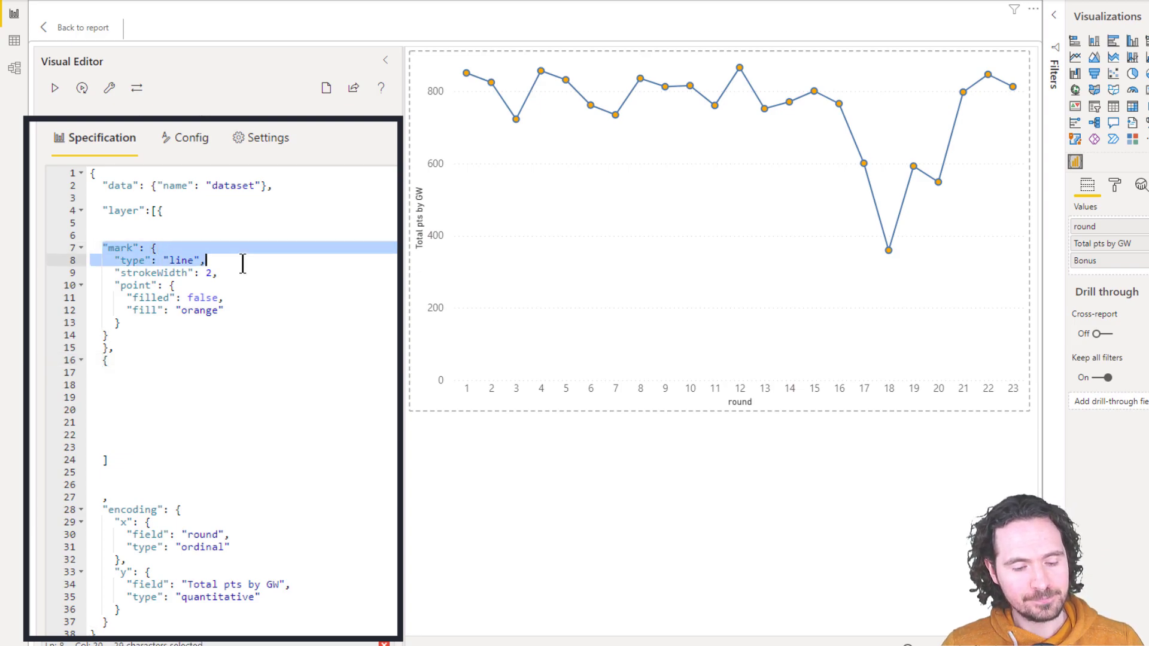
{"action": "key", "text": "ctrl+c"}
{"action": "left_click", "coordinate": [186, 361]}
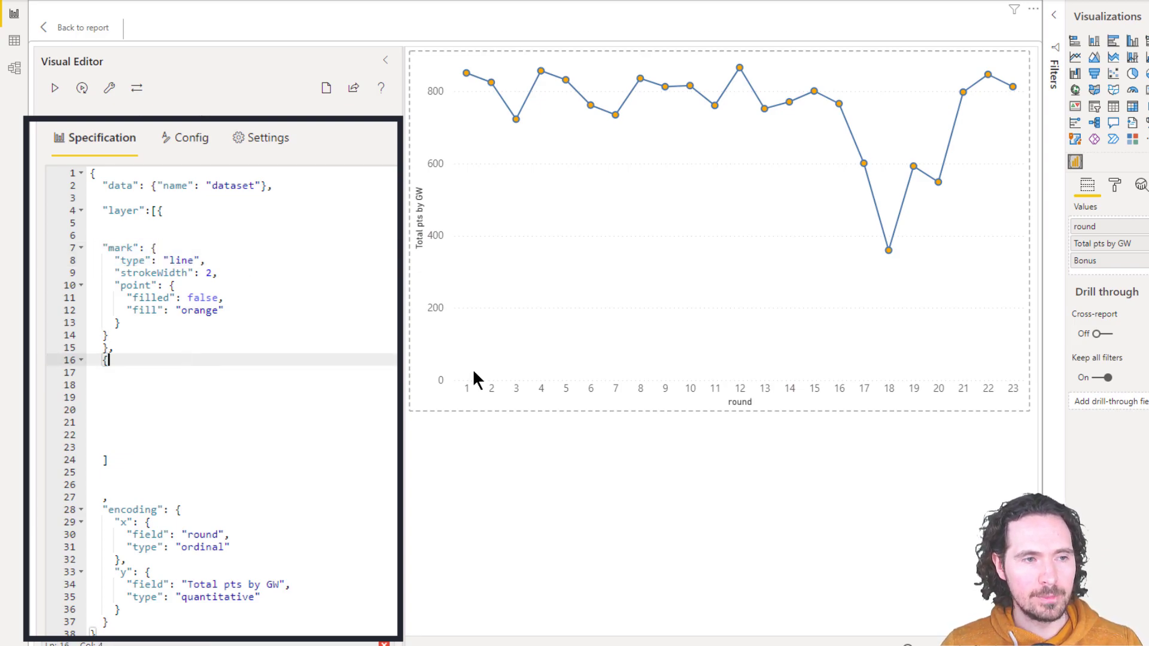
{"action": "key", "text": "ctrl+v"}
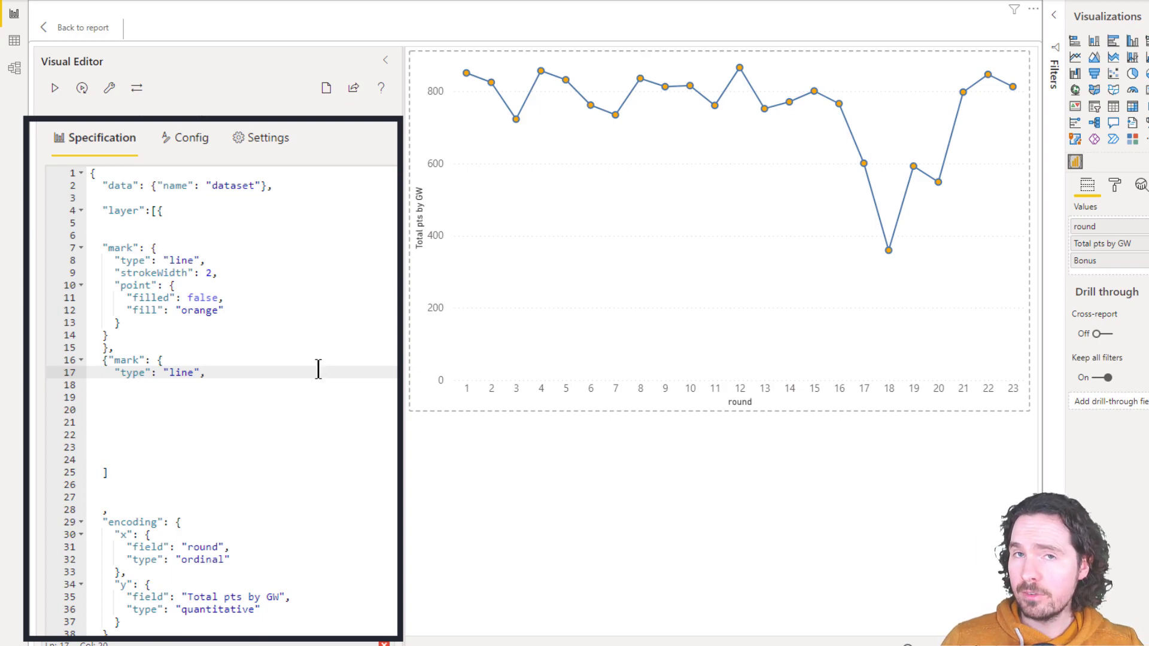
Step: Change the second layer's mark type to "text", close its mark and layer object with }}, and apply the specification
{"action": "left_click", "coordinate": [176, 374]}
{"action": "double_click", "coordinate": [177, 374]}
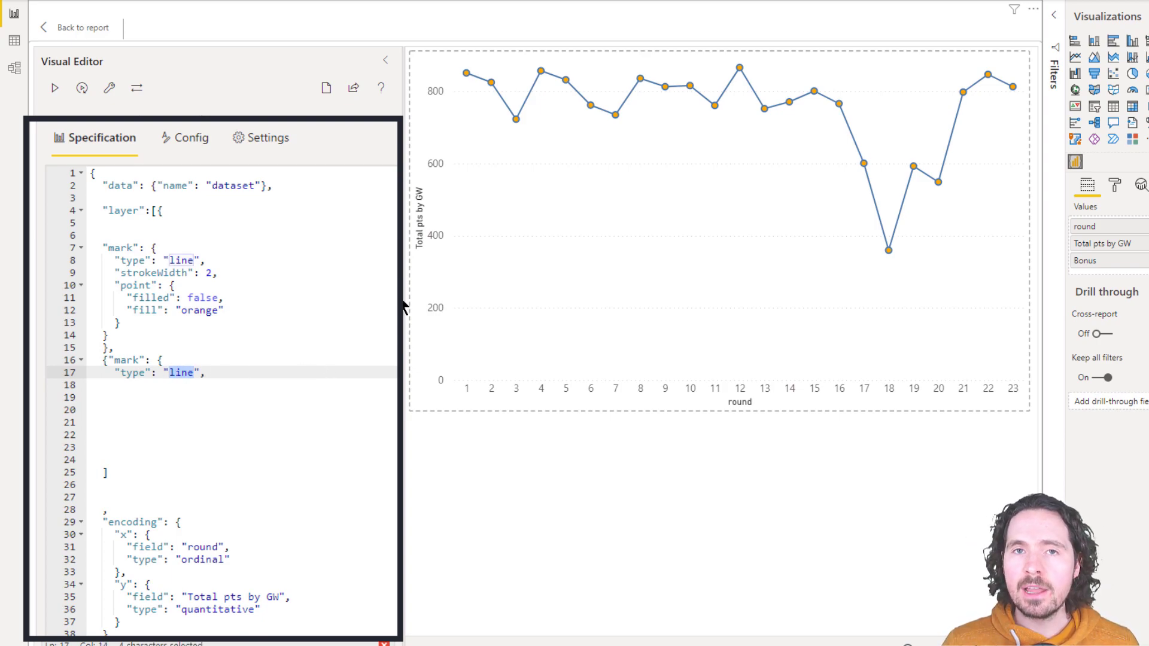
{"action": "type", "text": "text"}
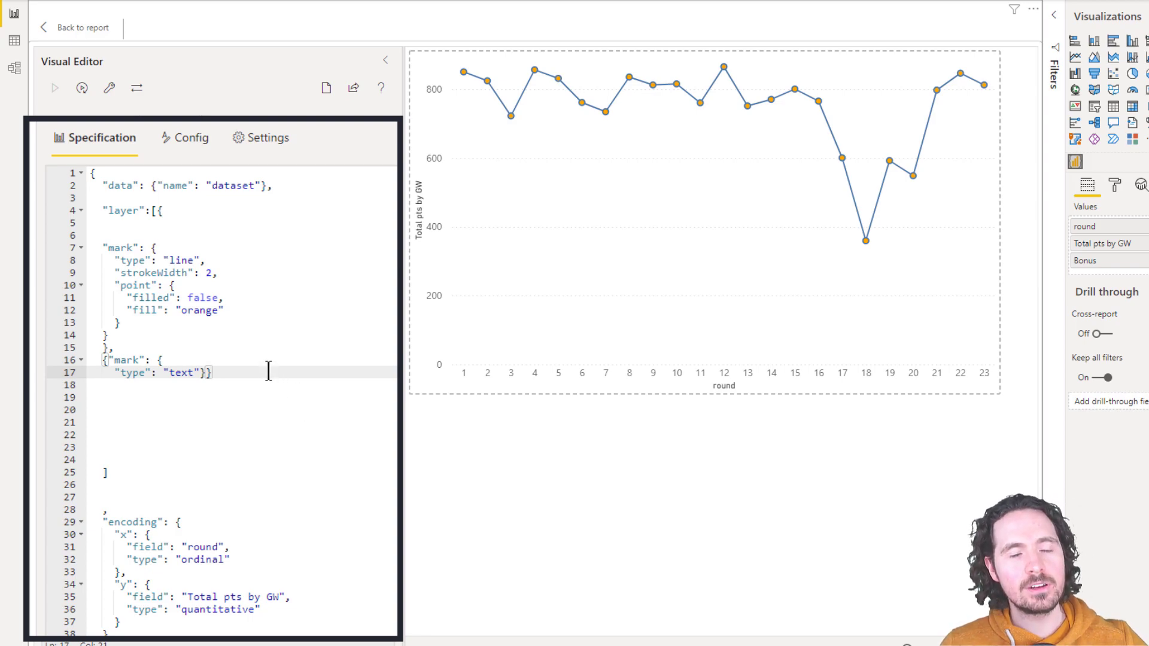
{"action": "left_click", "coordinate": [110, 358]}
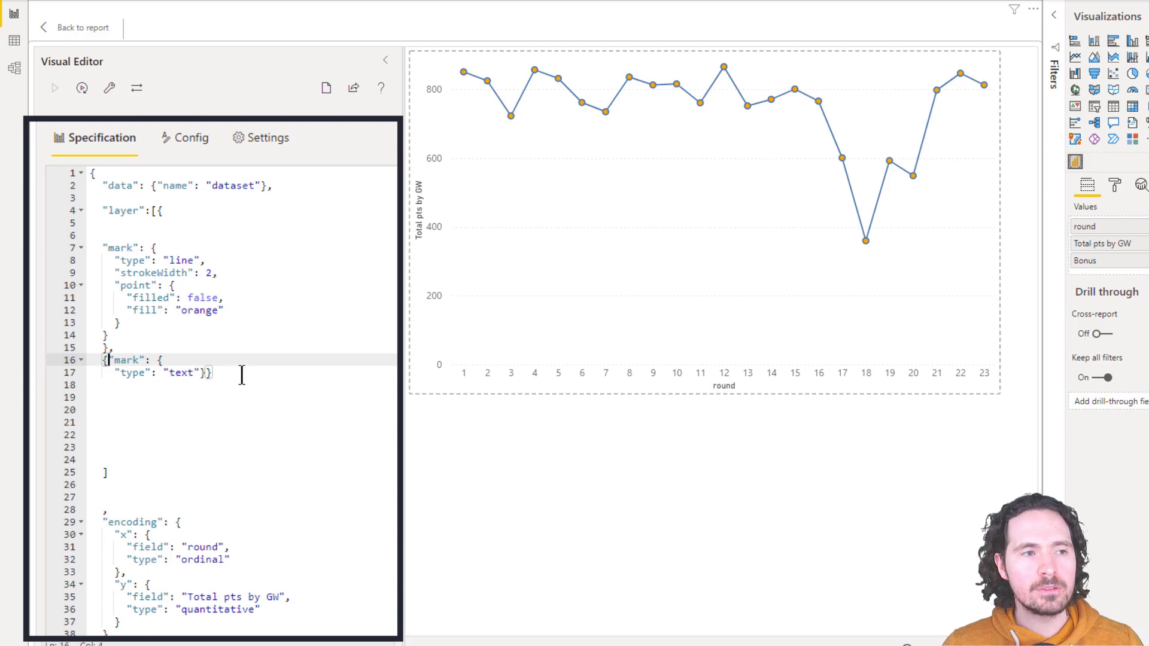
Step: Add a comma after the text mark's closing brace and open blank lines before the second layer's closing brace
{"action": "left_click", "coordinate": [204, 373]}
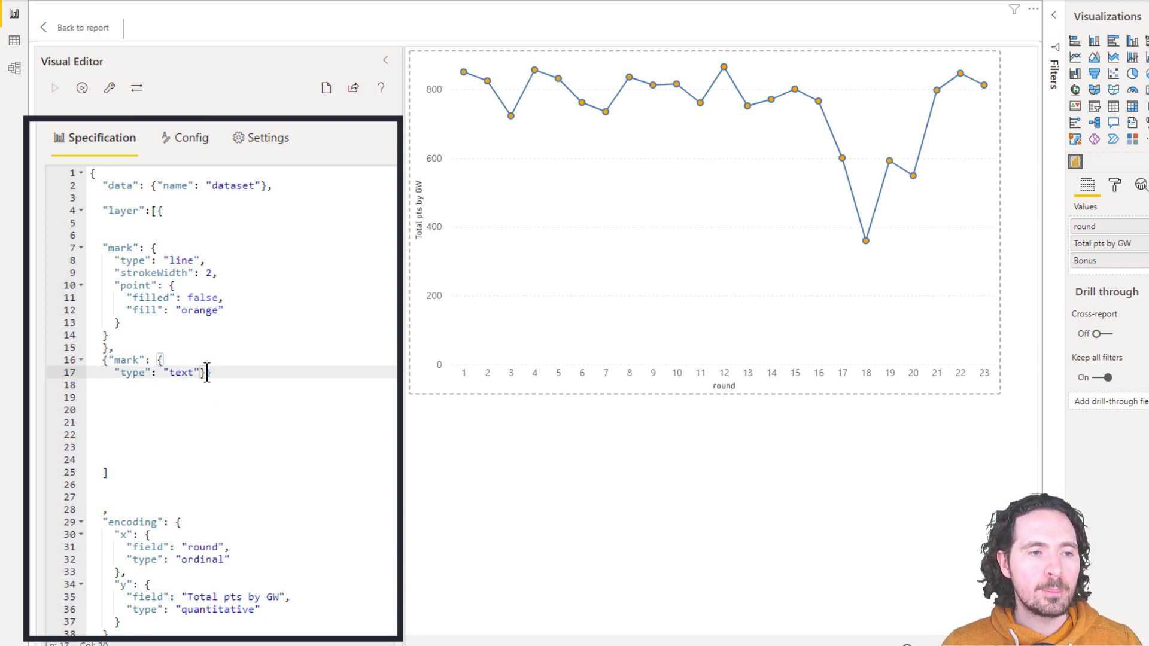
{"action": "left_click", "coordinate": [368, 374]}
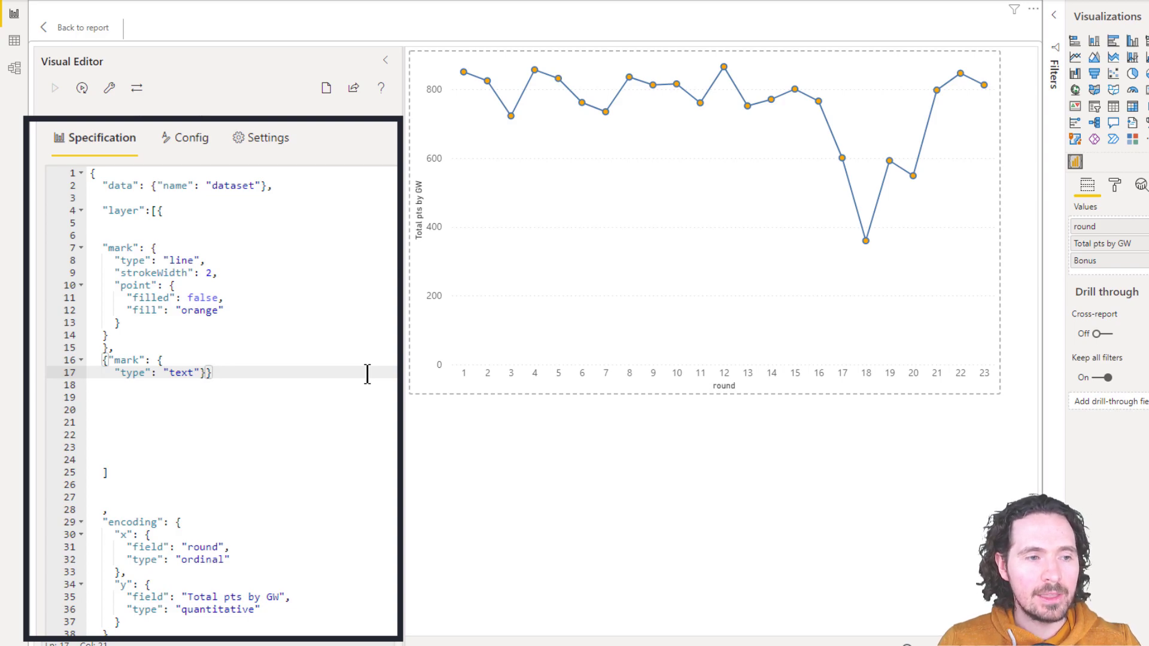
{"action": "key", "text": "Left"}
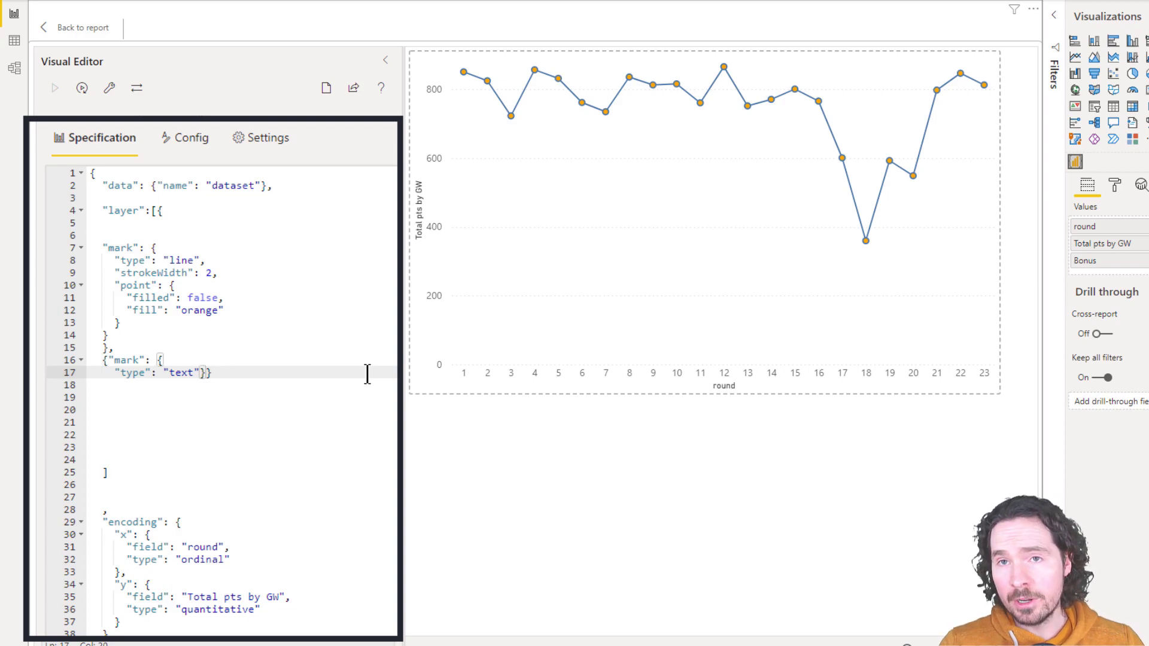
{"action": "type", "text": ","}
{"action": "key", "text": "Return"}
{"action": "key", "text": "Return"}
{"action": "key", "text": "Return"}
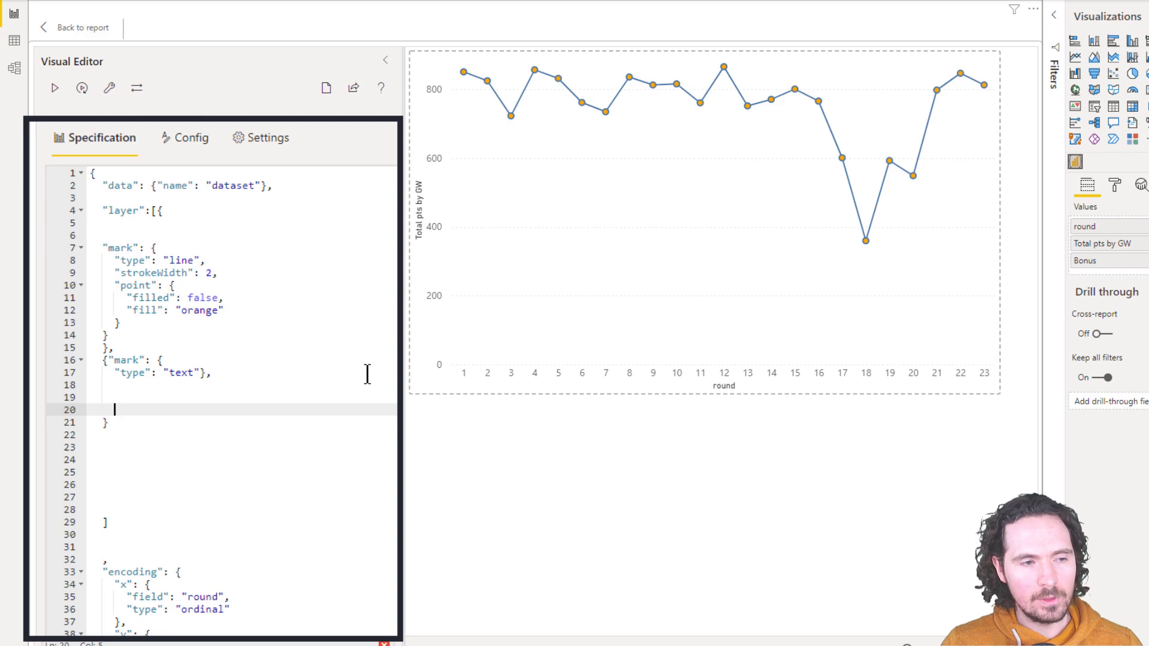
Step: Add an empty "encoding" object directly below the text mark in the second layer
{"action": "key", "text": "Up"}
{"action": "key", "text": "Up"}
{"action": "type", "text": "\""}
{"action": "type", "text": "encoding\""}
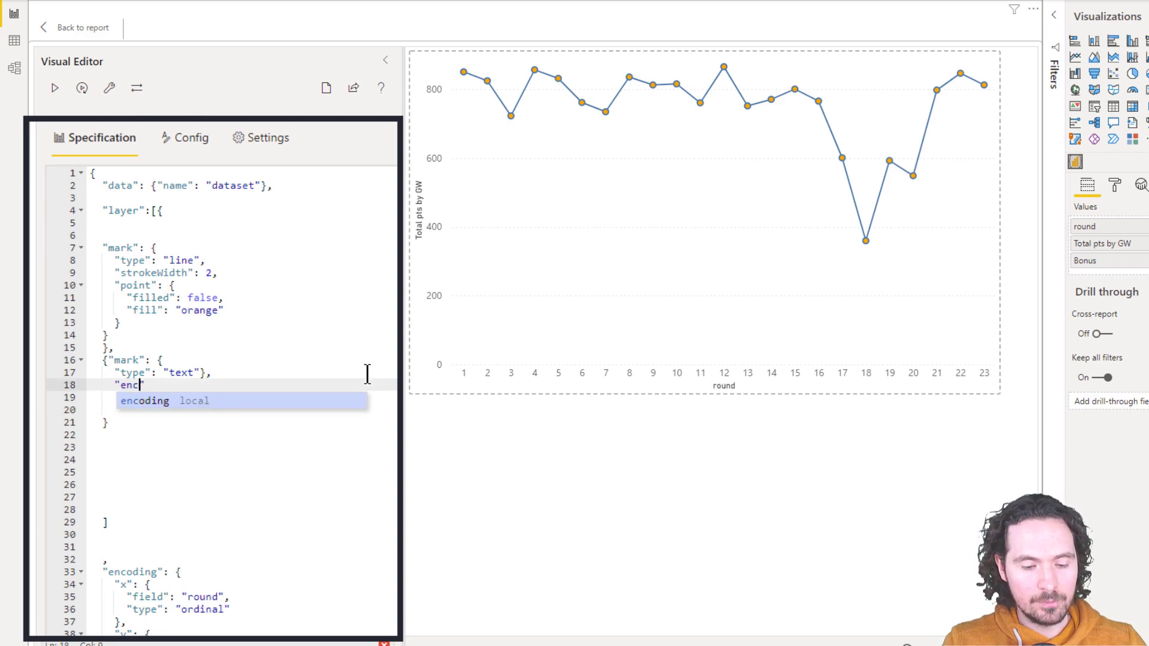
{"action": "type", "text": ":{"}
{"action": "key", "text": "Return"}
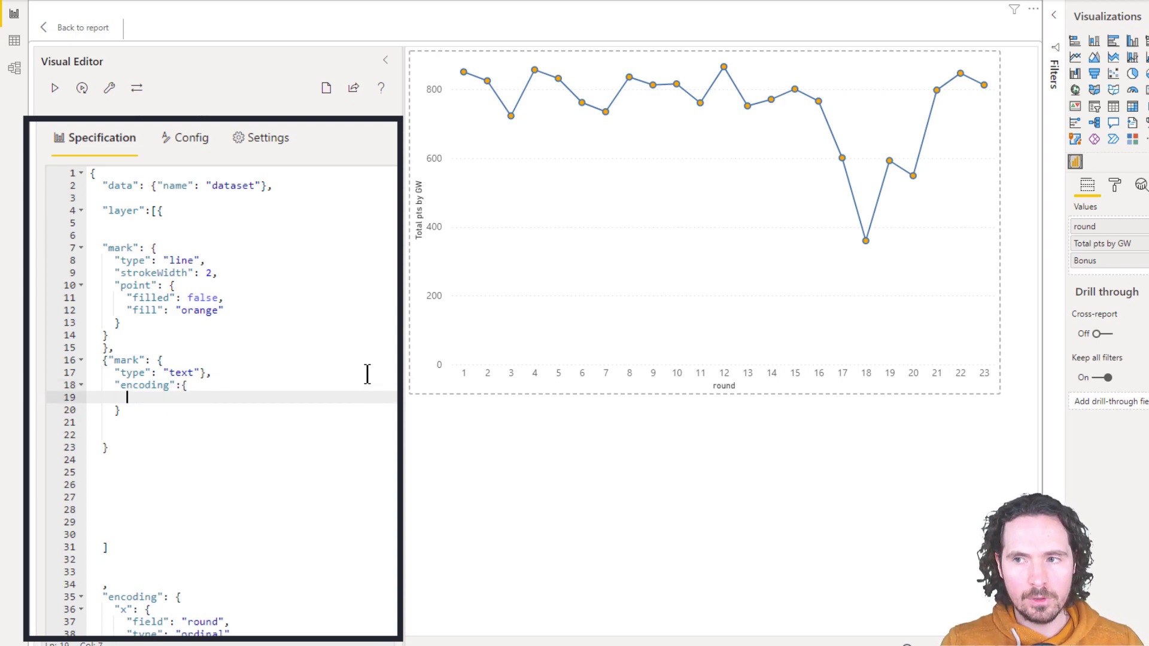
Step: Add a "text" channel with "field":"Total pts by GW" to the text layer's encoding and close its brace
{"action": "type", "text": "\""}
{"action": "type", "text": "text"}
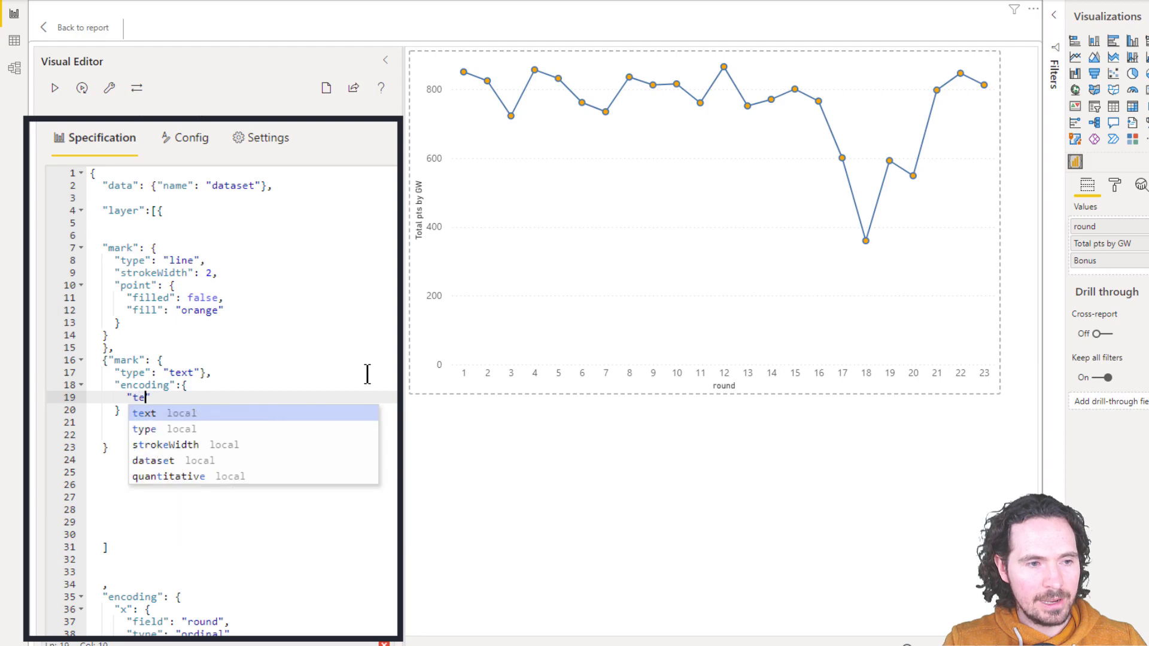
{"action": "type", "text": "\":"}
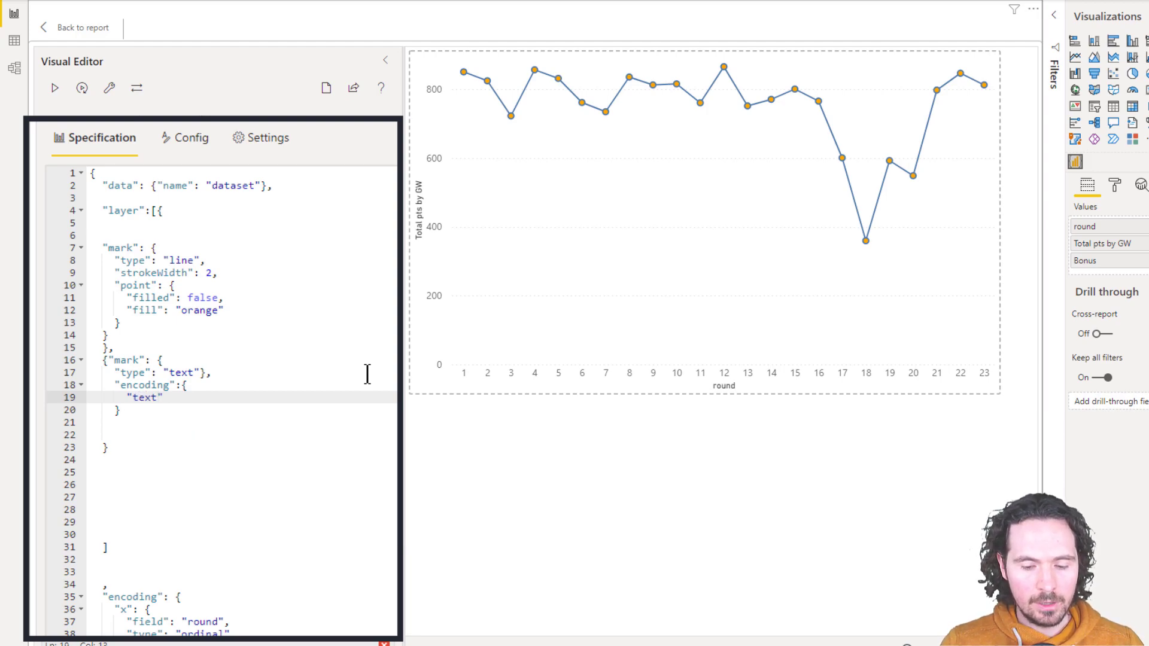
{"action": "type", "text": "{"}
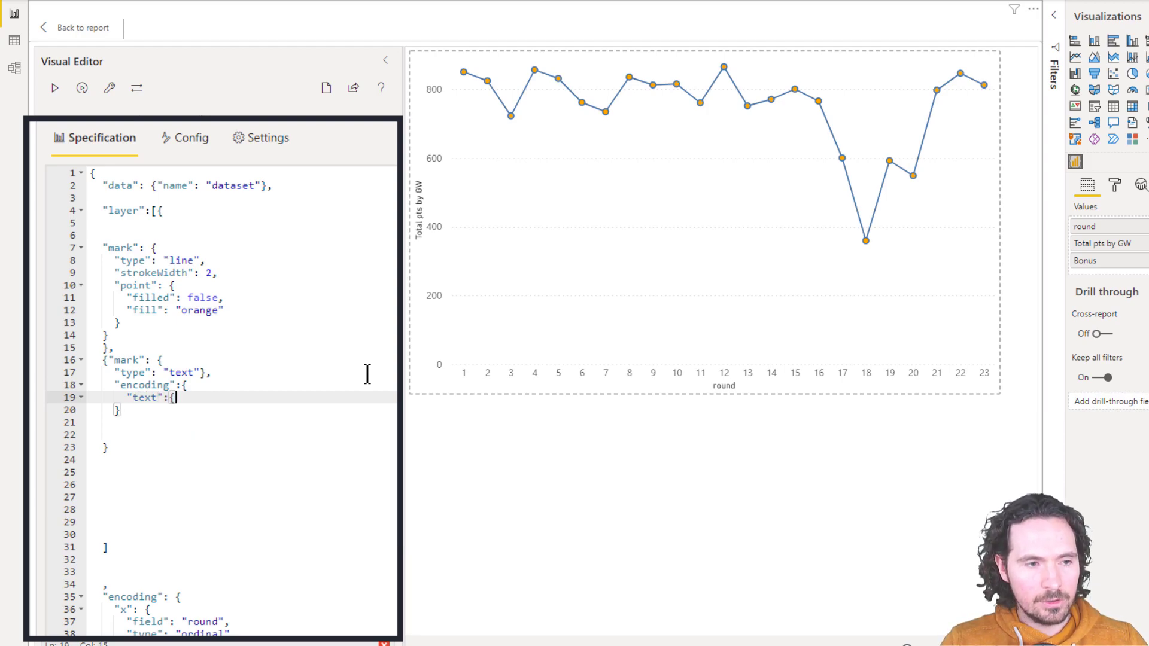
{"action": "type", "text": "\"field"}
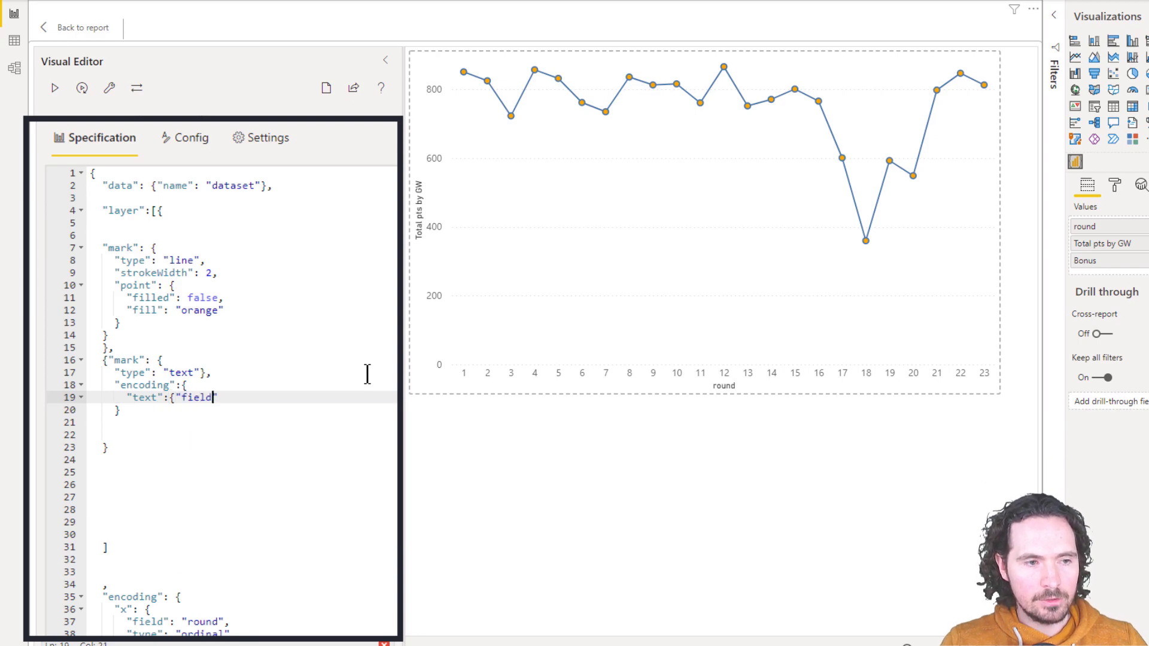
{"action": "type", "text": "\":"}
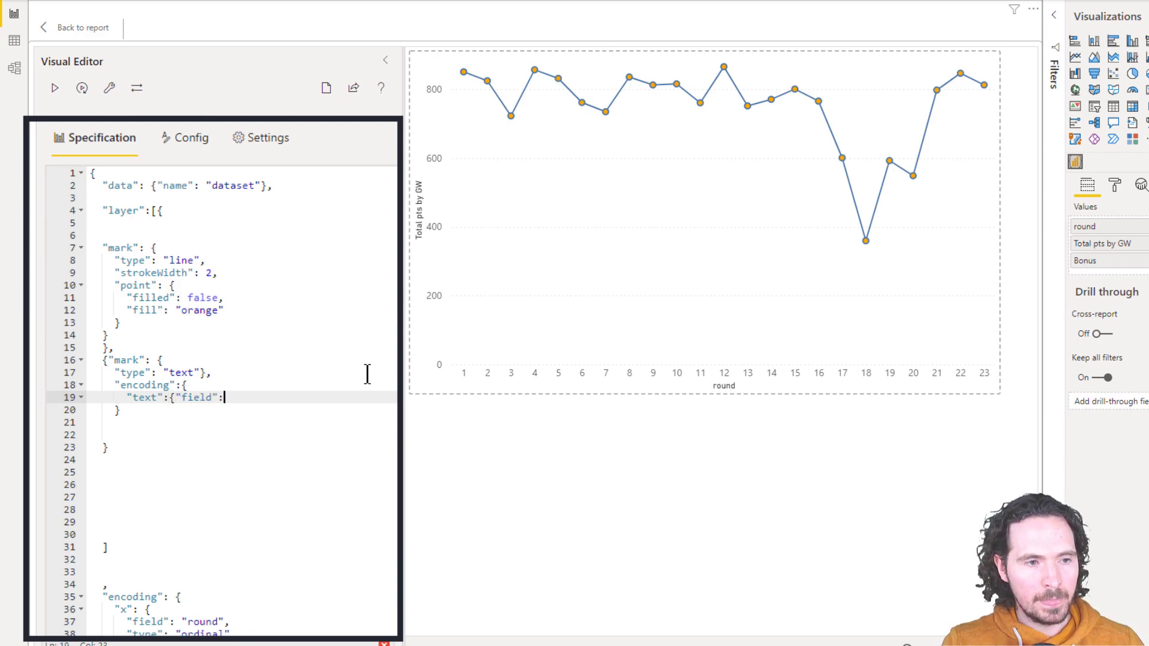
{"action": "type", "text": "\"tot"}
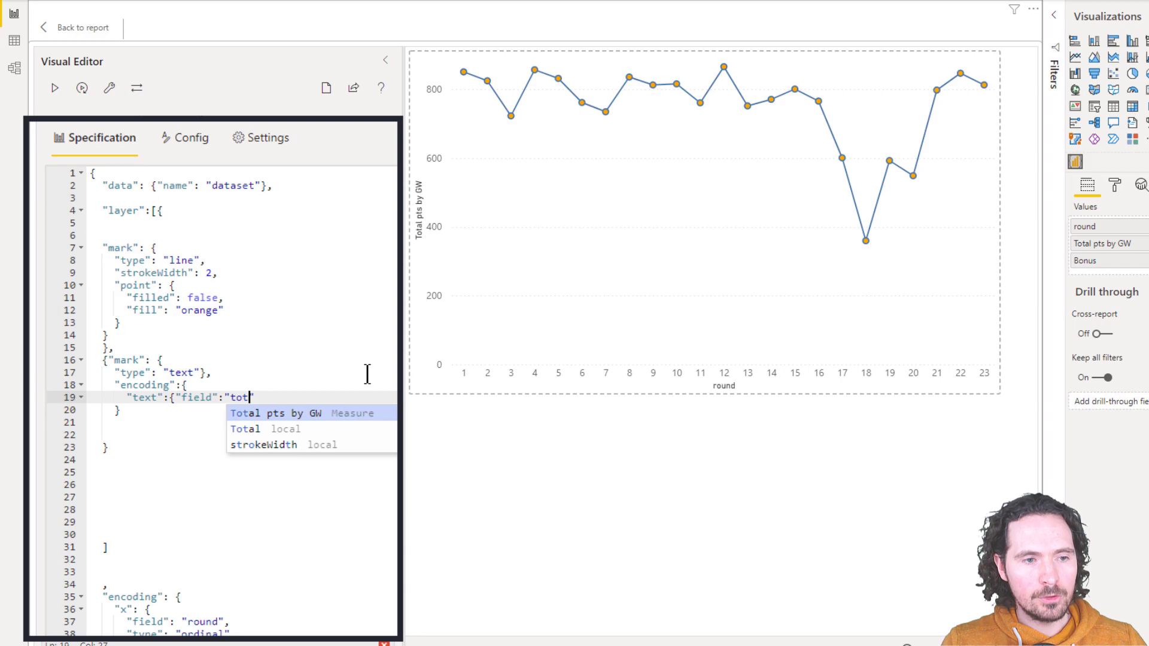
{"action": "key", "text": "Return"}
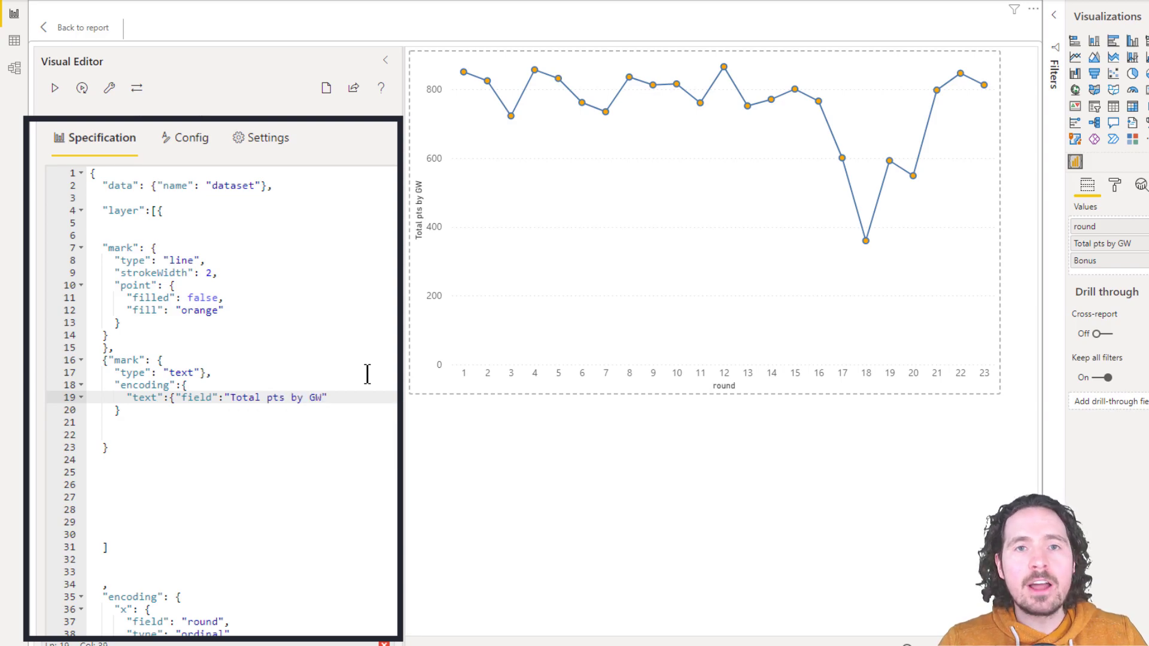
{"action": "type", "text": "\""}
{"action": "key", "text": "Down"}
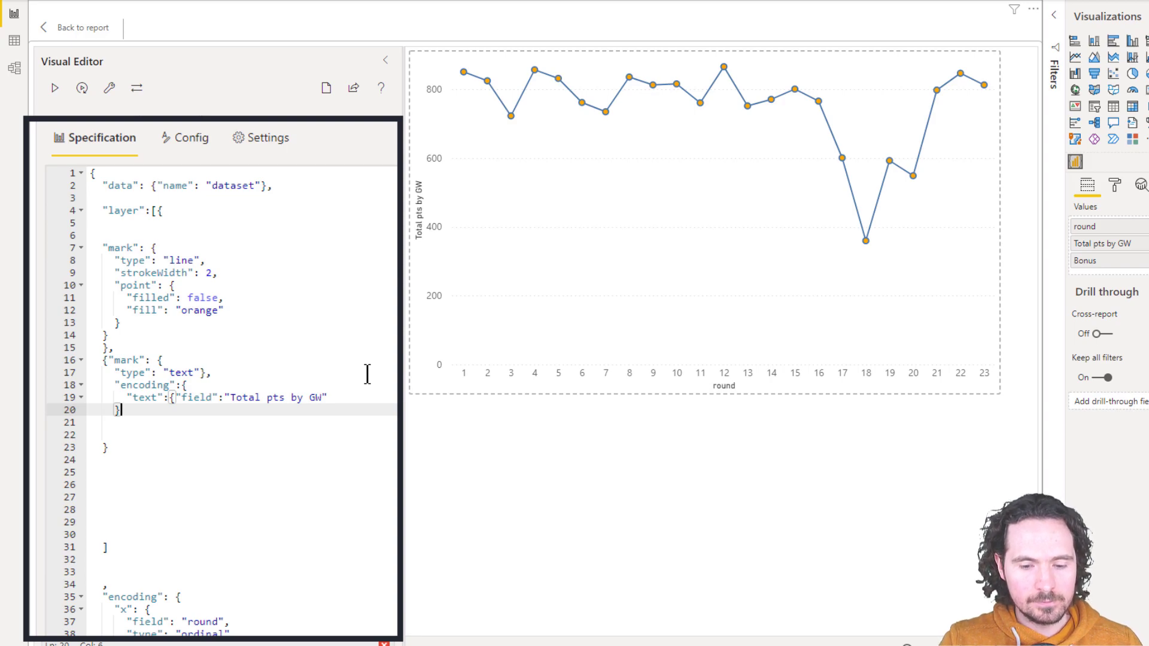
{"action": "type", "text": "}"}
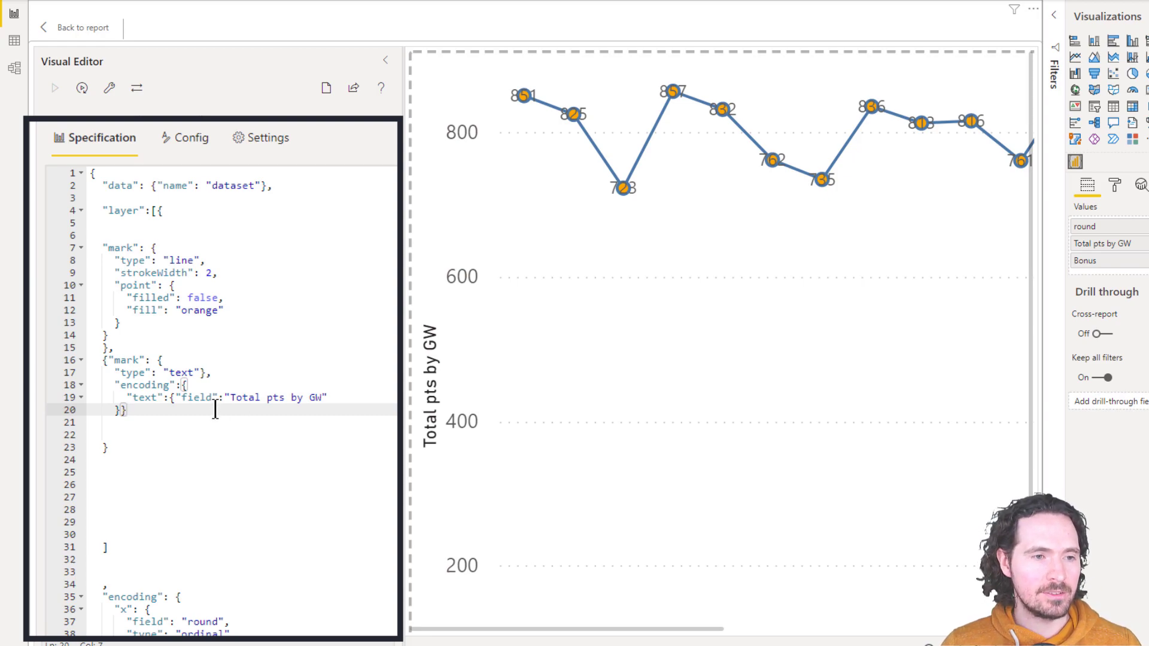
Step: Add a comma after "type": "text" and open blank lines inside the text mark object
{"action": "left_click", "coordinate": [202, 372]}
{"action": "type", "text": ","}
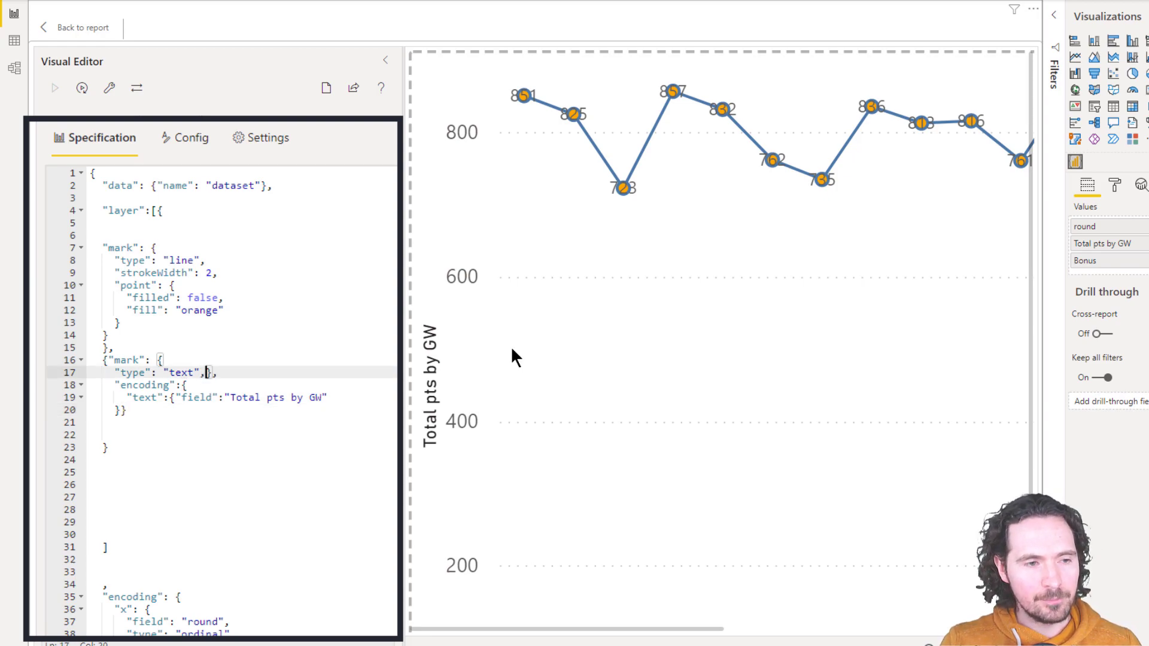
{"action": "key", "text": "Return"}
{"action": "key", "text": "Return"}
{"action": "key", "text": "Return"}
{"action": "key", "text": "Return"}
{"action": "key", "text": "Up"}
{"action": "key", "text": "Up"}
{"action": "key", "text": "Up"}
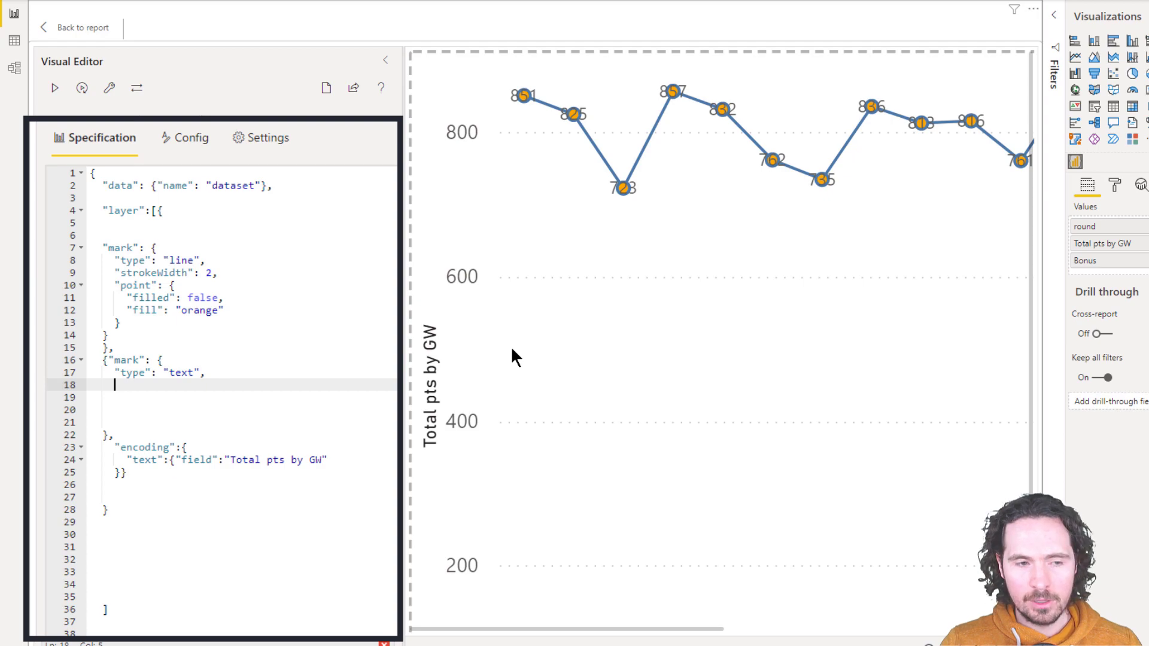
Step: Add the offset properties "dy":0 and "dx":0 to the text mark
{"action": "type", "text": "\"dy\":"}
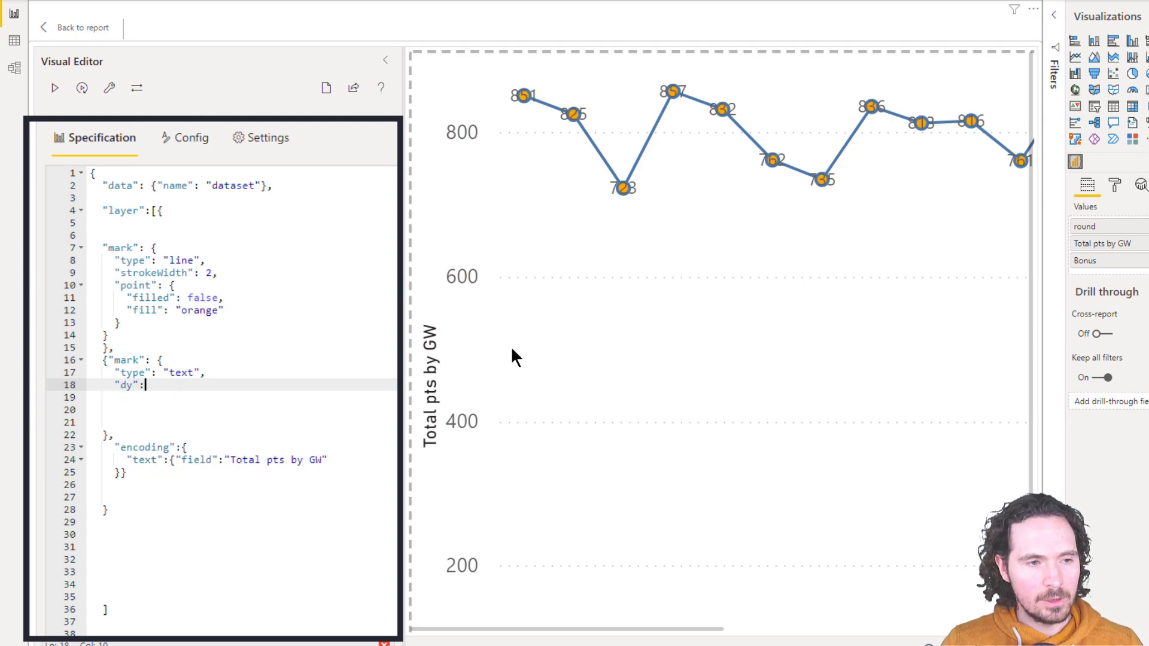
{"action": "type", "text": "0,"}
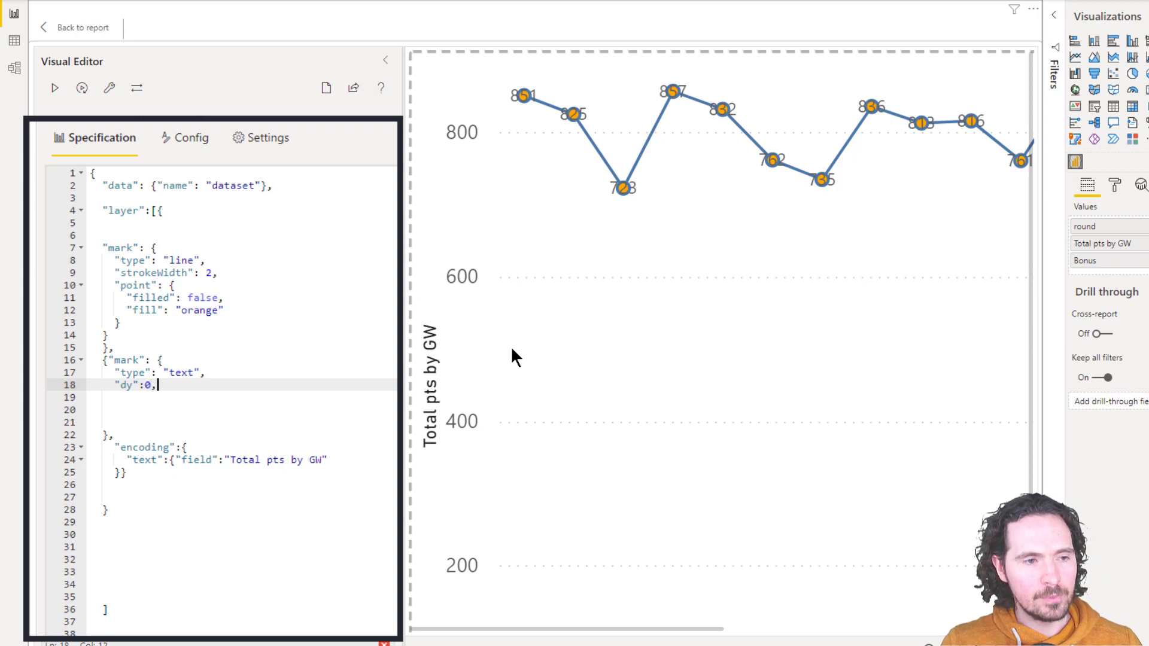
{"action": "key", "text": "Return"}
{"action": "type", "text": "\"dx\":"}
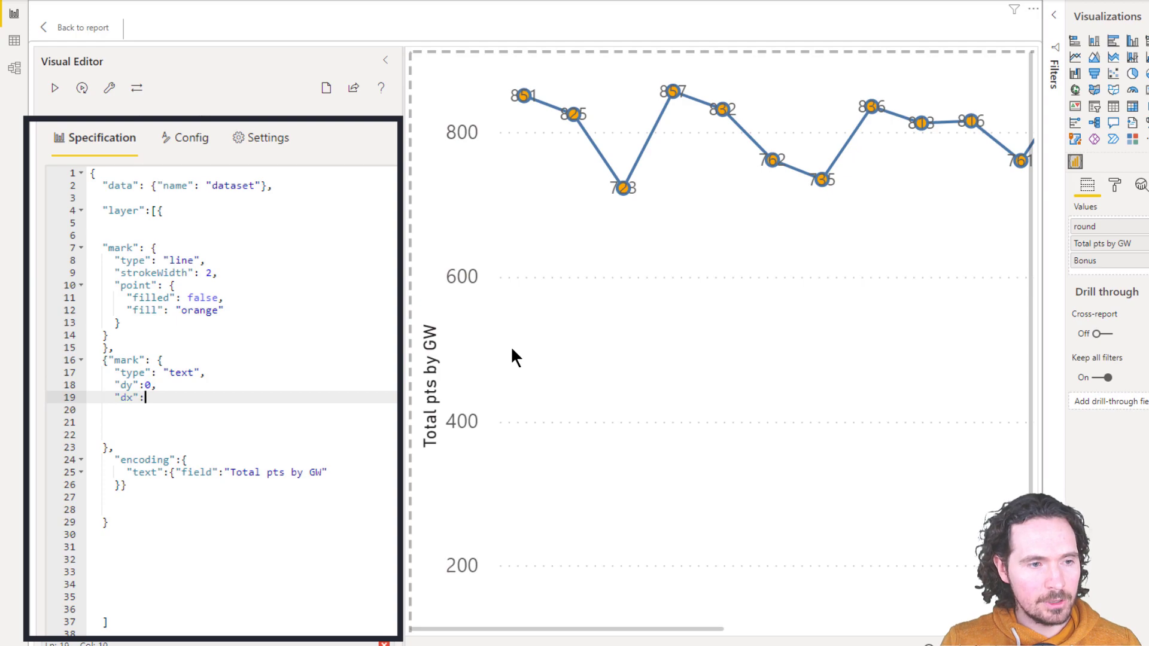
{"action": "type", "text": "0"}
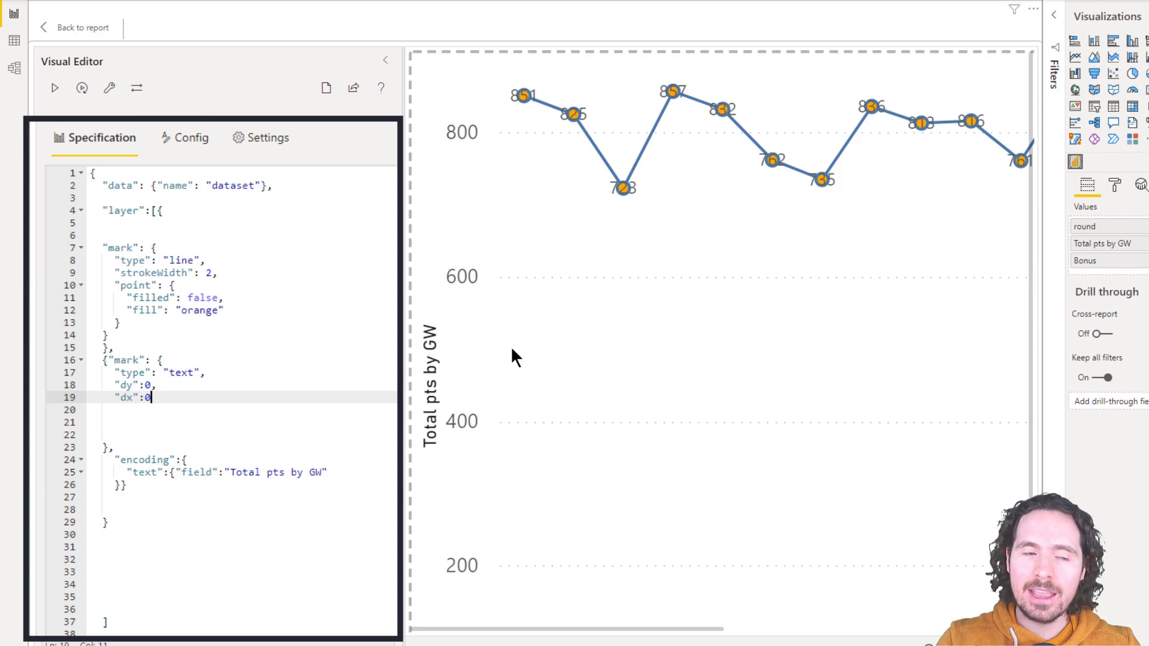
Step: Set the text mark's dy offset to 15
{"action": "key", "text": "Up"}
{"action": "key", "text": "Left"}
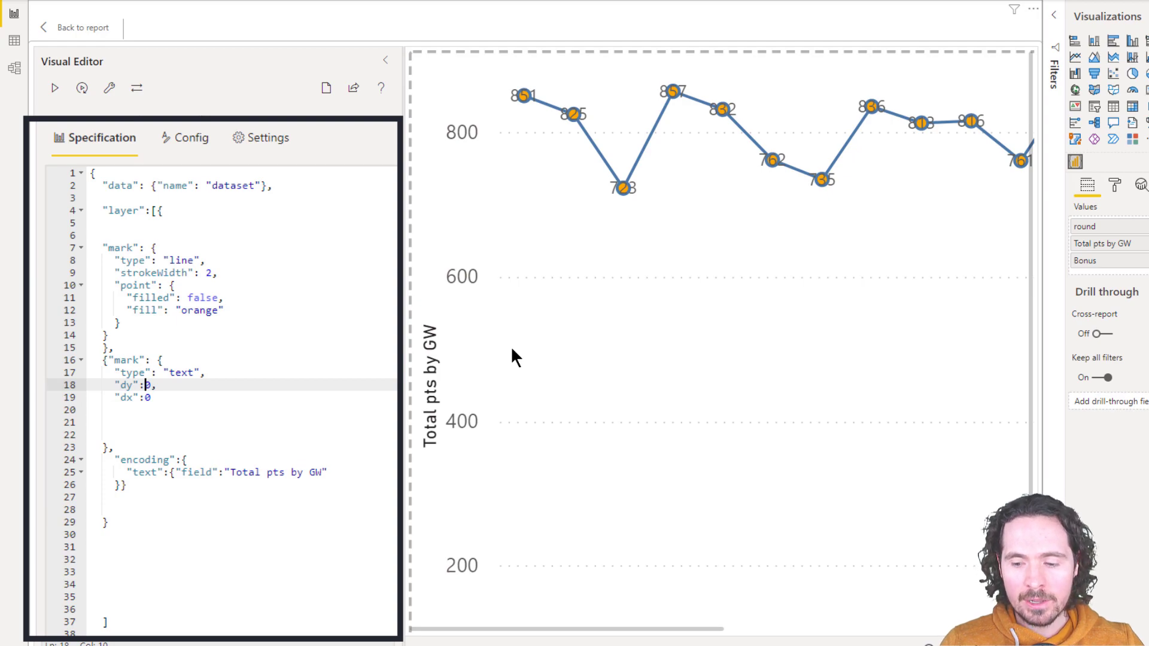
{"action": "key", "text": "Right"}
{"action": "key", "text": "BackSpace"}
{"action": "type", "text": "15"}
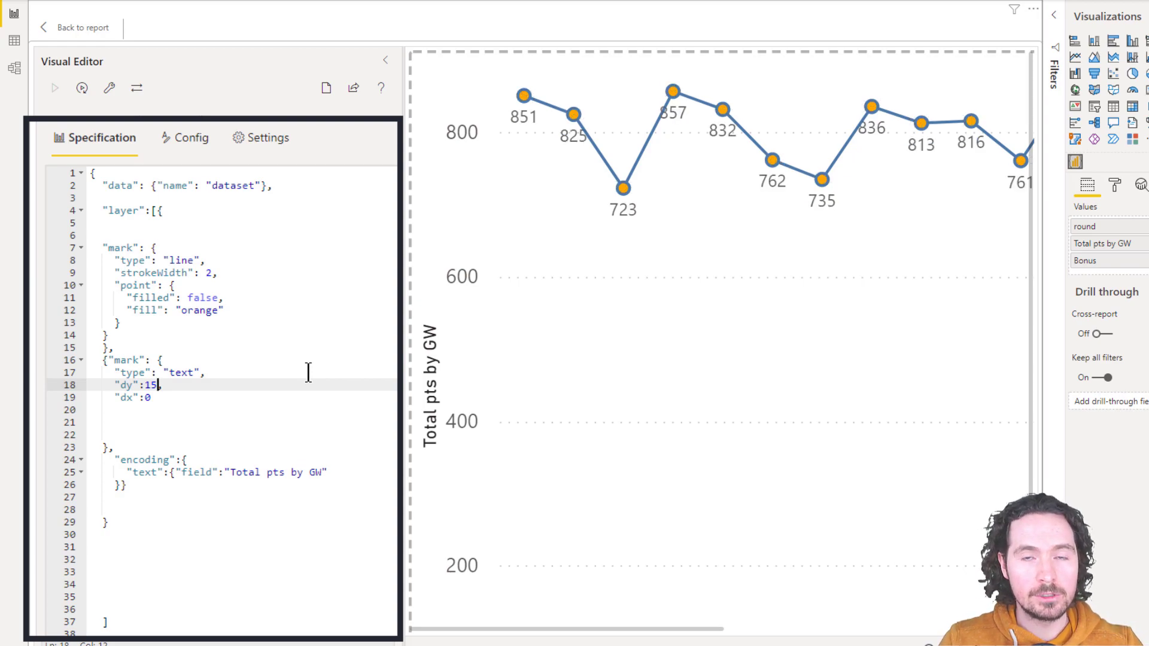
Step: Change the text mark's dy offset to -15 and apply the specification
{"action": "key", "text": "Left"}
{"action": "key", "text": "Left"}
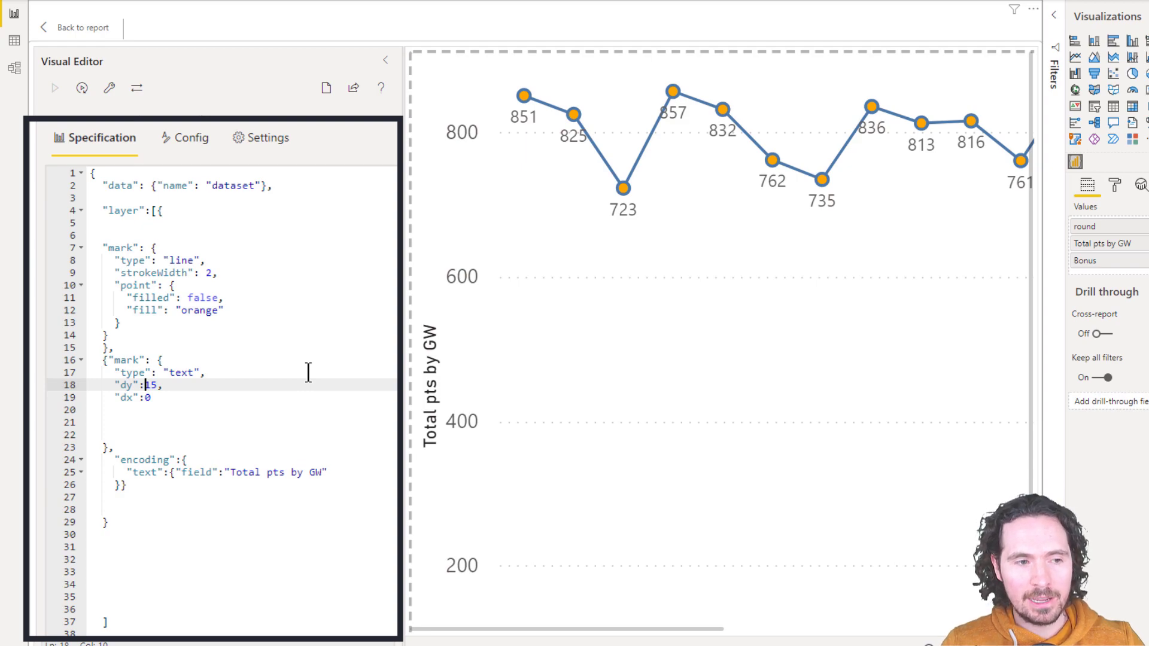
{"action": "type", "text": "-"}
{"action": "key", "text": "ctrl+Return"}
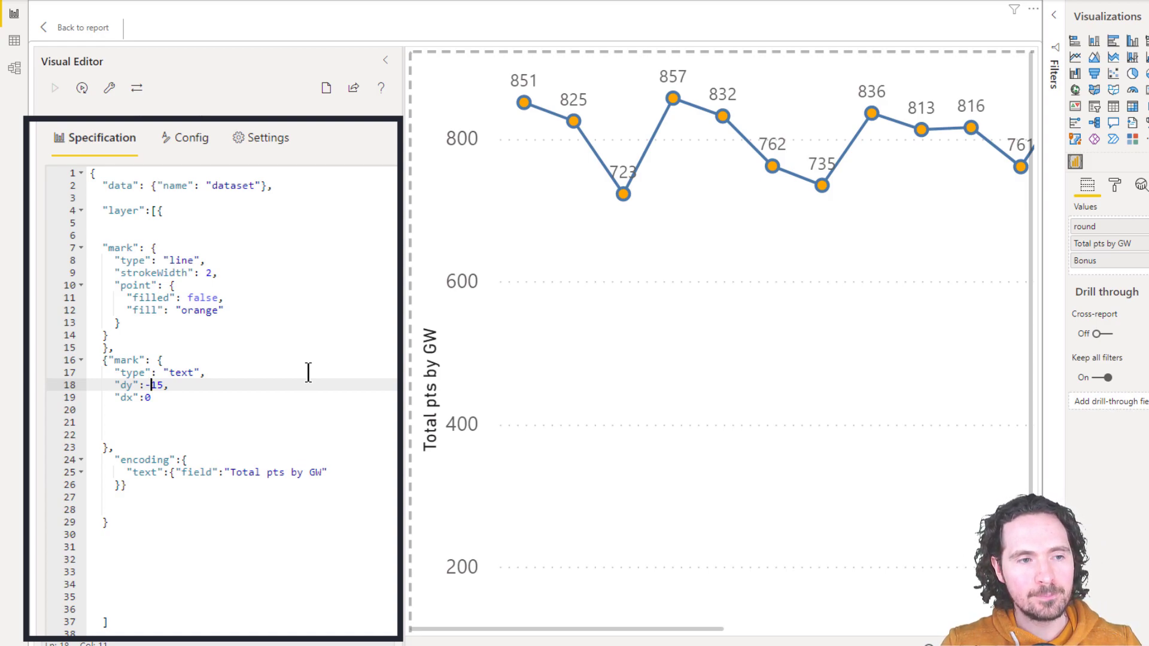
Step: Try shifting the labels horizontally with a dx offset of 10, followed by -10
{"action": "key", "text": "Down"}
{"action": "key", "text": "Left"}
{"action": "type", "text": "-"}
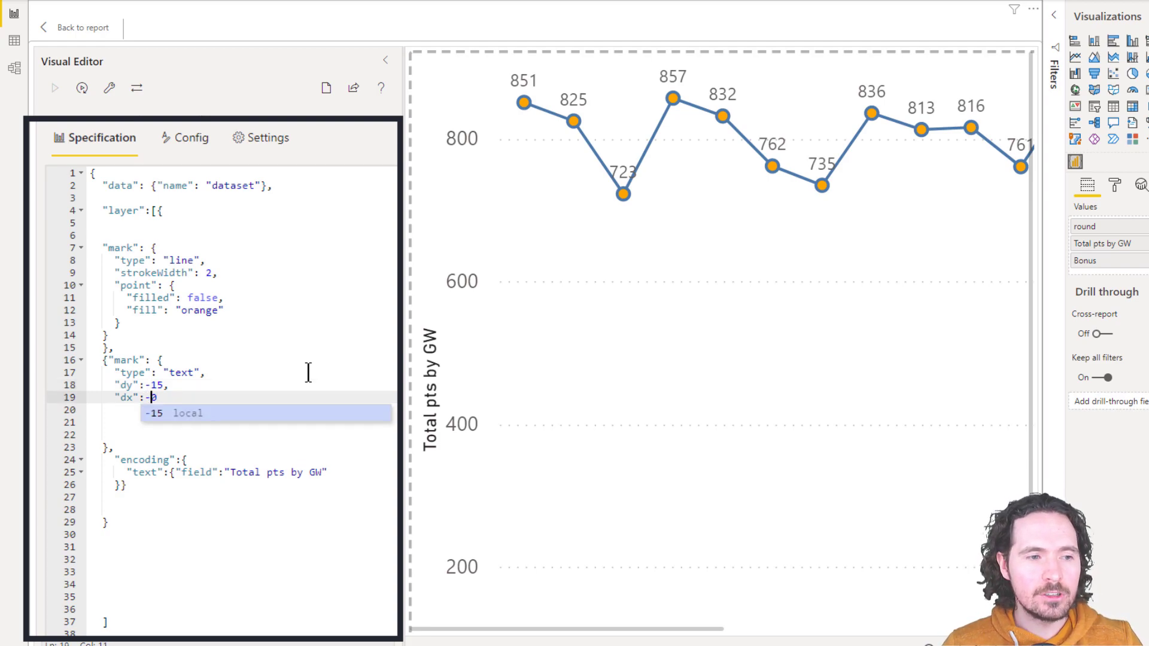
{"action": "key", "text": "BackSpace"}
{"action": "type", "text": "1"}
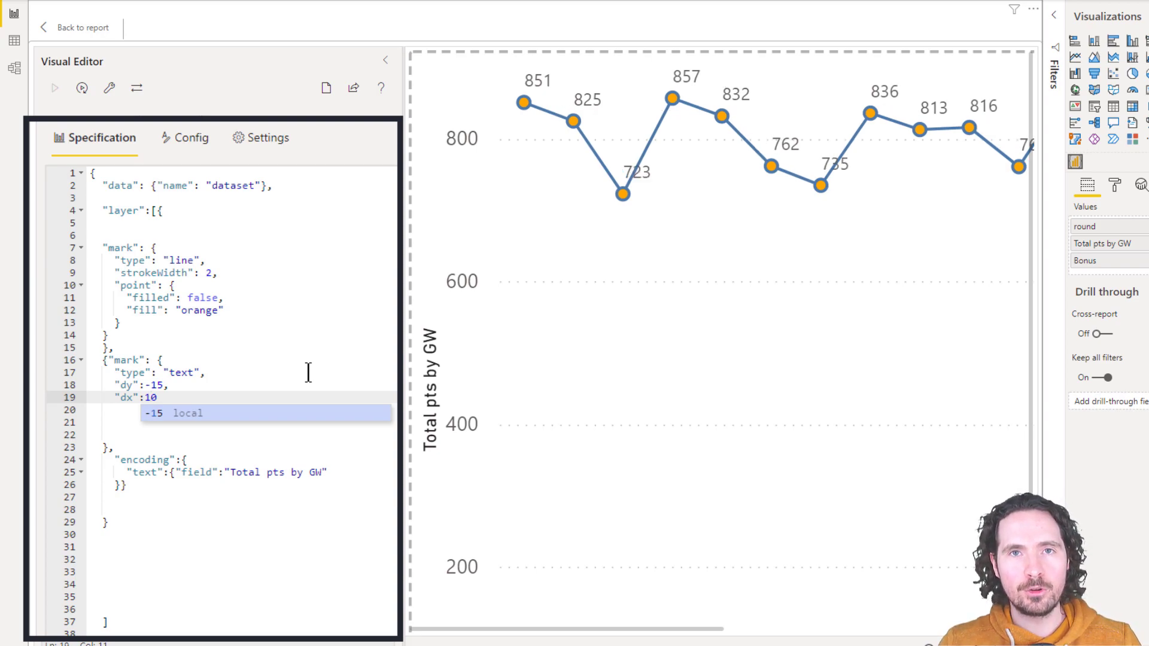
{"action": "key", "text": "Left"}
{"action": "type", "text": "-"}
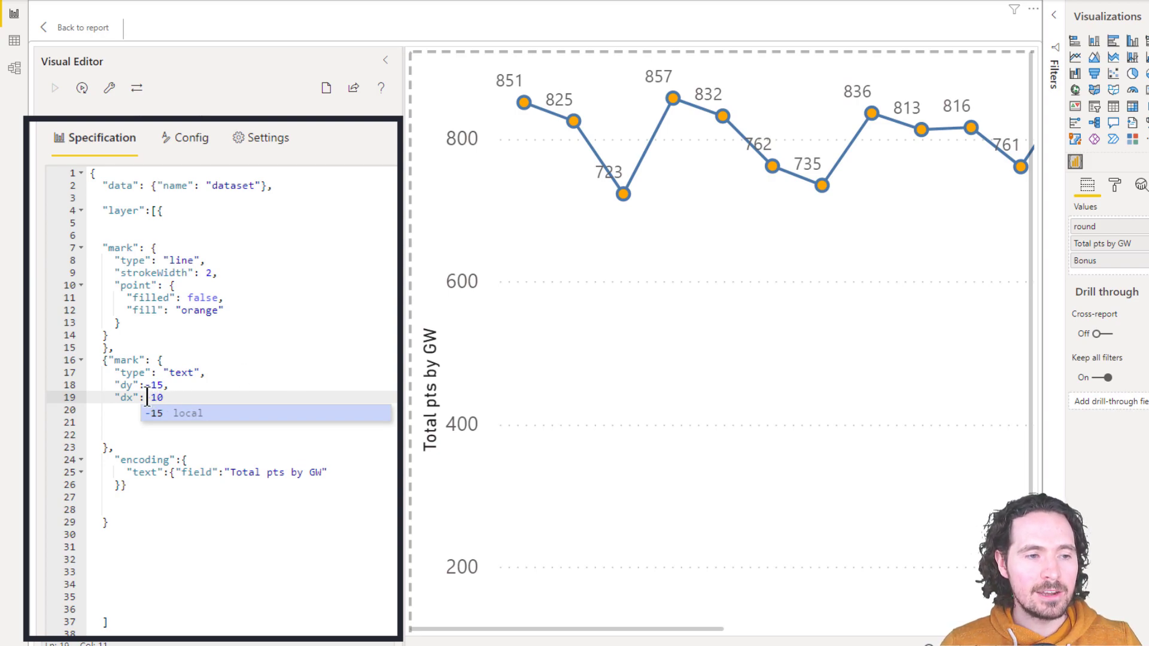
Step: Reset the text mark's dx offset to 0 and apply the specification
{"action": "left_click_drag", "start_coordinate": [146, 398], "coordinate": [164, 397]}
{"action": "type", "text": "0"}
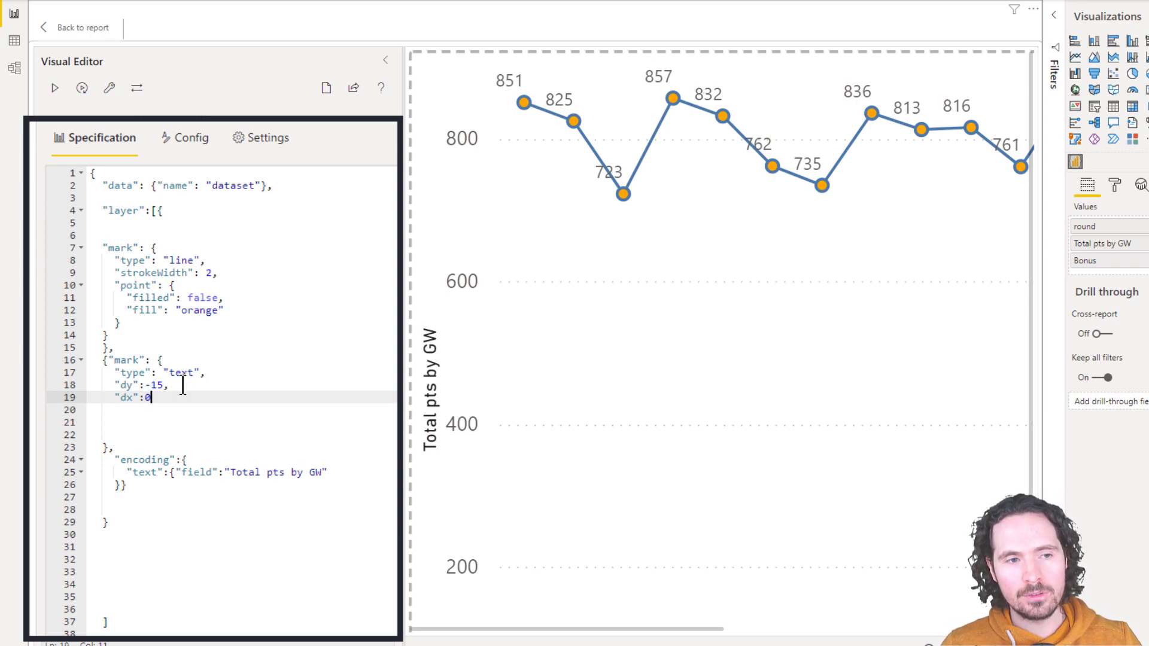
{"action": "key", "text": "ctrl+Return"}
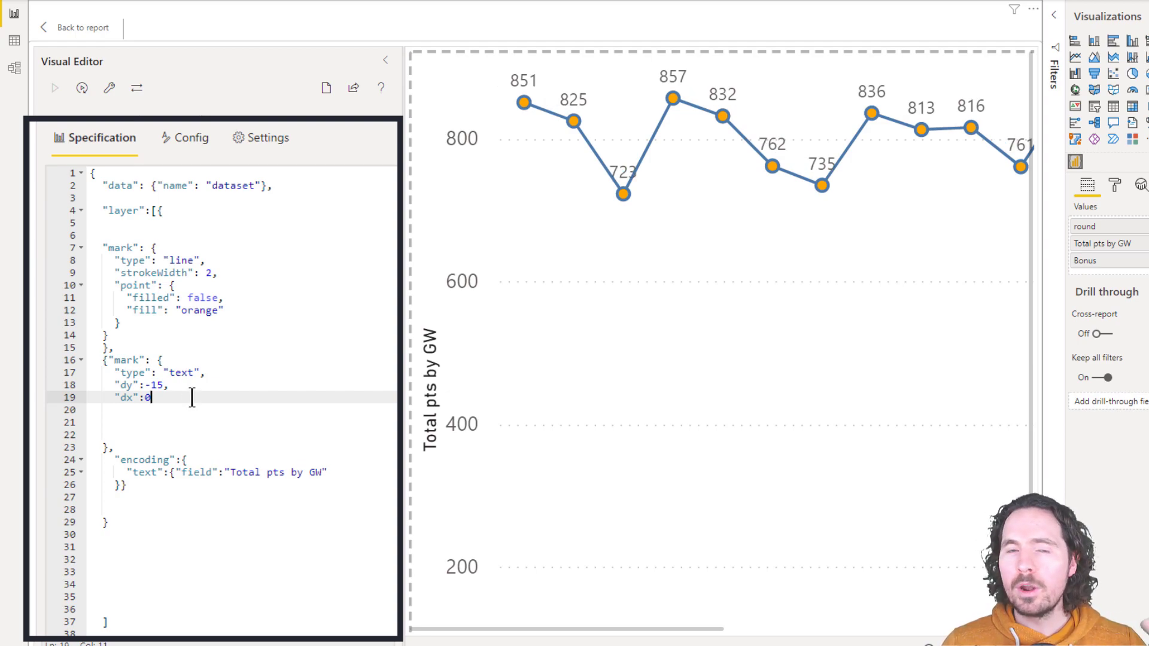
Step: Delete the "dx":0 line and the comma after "dy":-15 from the text mark
{"action": "left_click", "coordinate": [90, 397], "text": "shift"}
{"action": "key", "text": "shift+Up"}
{"action": "key", "text": "shift+Right"}
{"action": "key", "text": "shift+Right"}
{"action": "key", "text": "shift+Right"}
{"action": "key", "text": "shift+Right"}
{"action": "key", "text": "shift+Right"}
{"action": "key", "text": "shift+Right"}
{"action": "key", "text": "shift+Right"}
{"action": "key", "text": "shift+Right"}
{"action": "key", "text": "shift+Right"}
{"action": "key", "text": "shift+Right"}
{"action": "key", "text": "shift+Right"}
{"action": "key", "text": "shift+Right"}
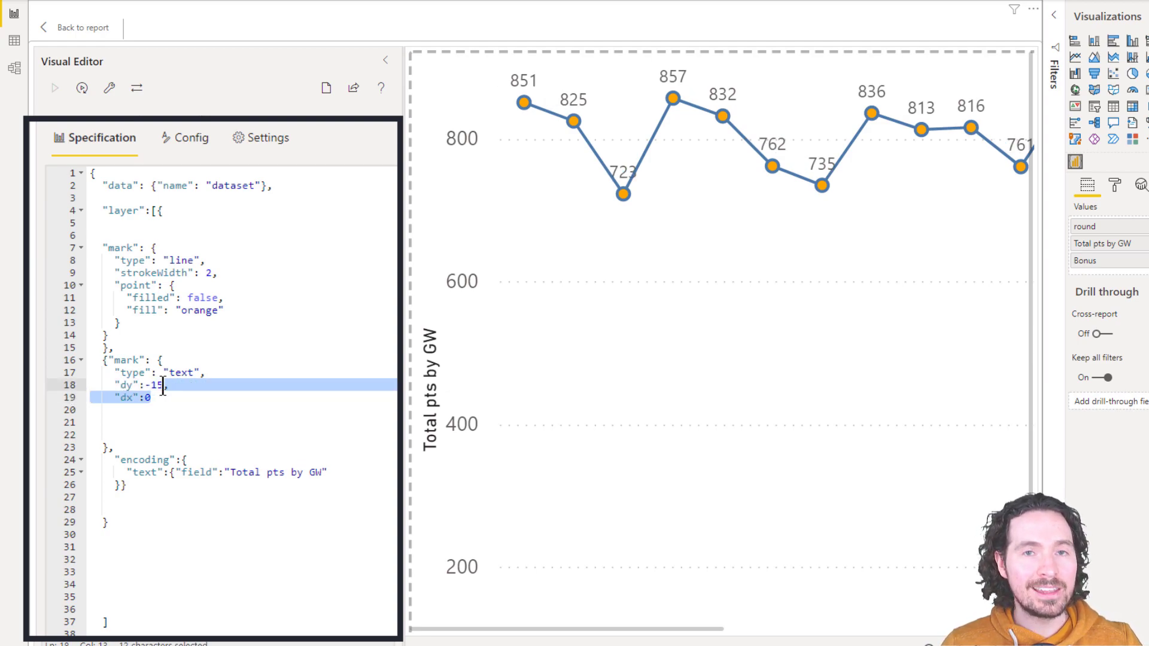
{"action": "key", "text": "BackSpace"}
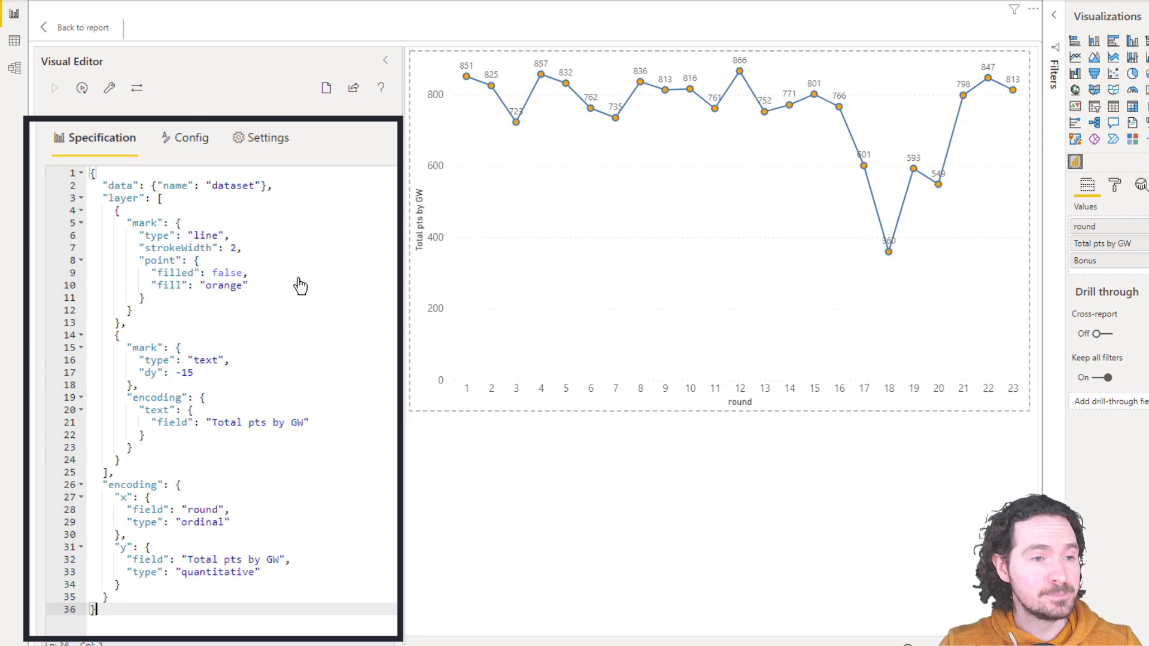
Step: Check where the two layer objects open and close, and collapse the text layer's code block
{"action": "left_click", "coordinate": [117, 210]}
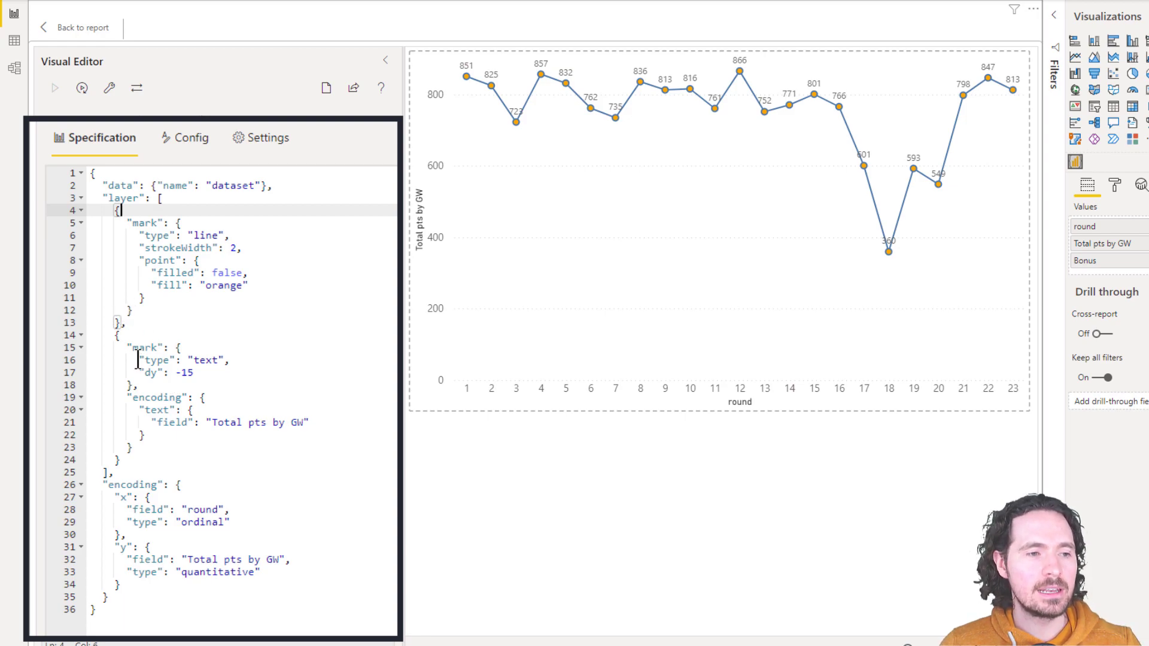
{"action": "left_click", "coordinate": [116, 335]}
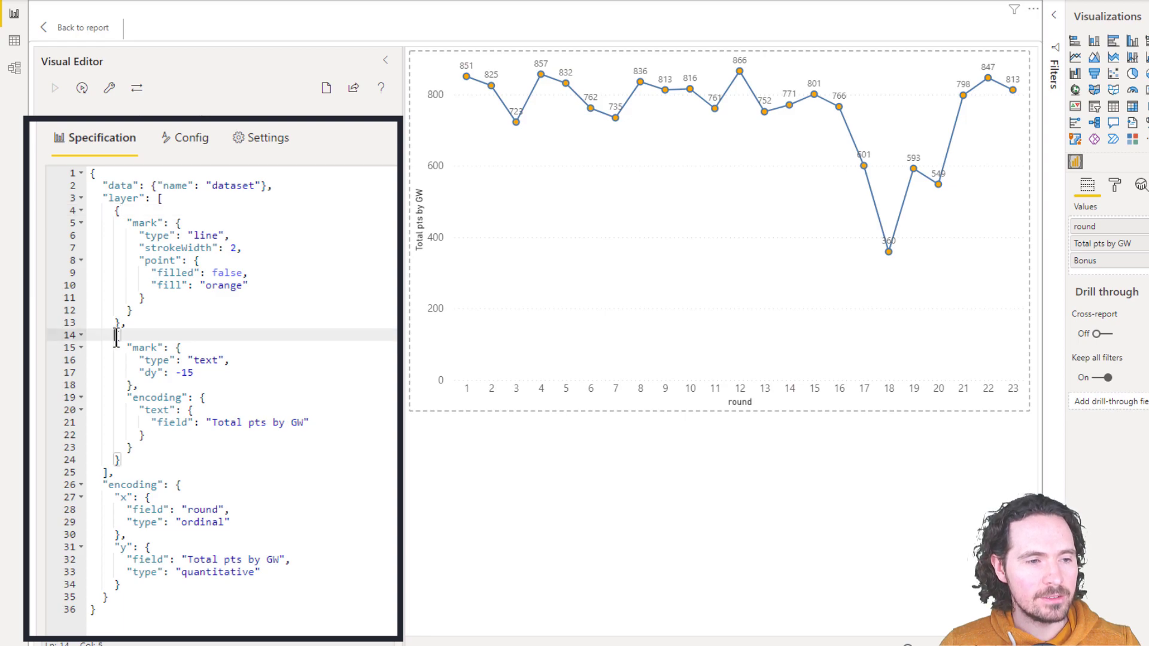
{"action": "left_click", "coordinate": [81, 335]}
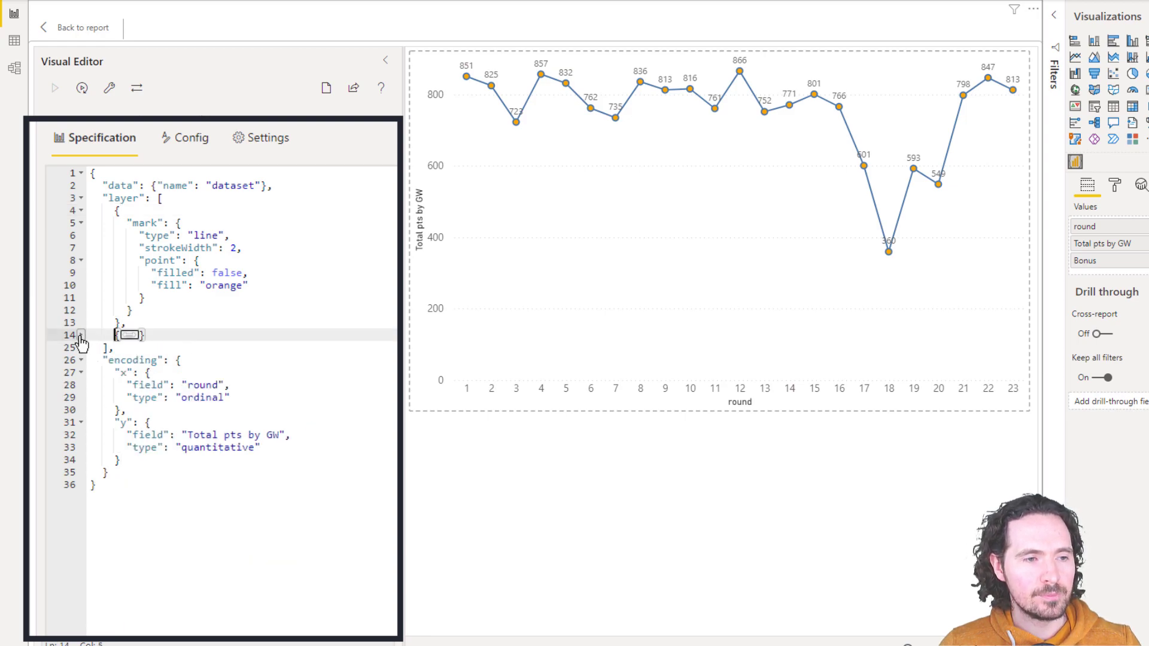
Step: Expand the text layer's code block and set the first layer's mark type to "bar", applying the specification
{"action": "left_click", "coordinate": [81, 336]}
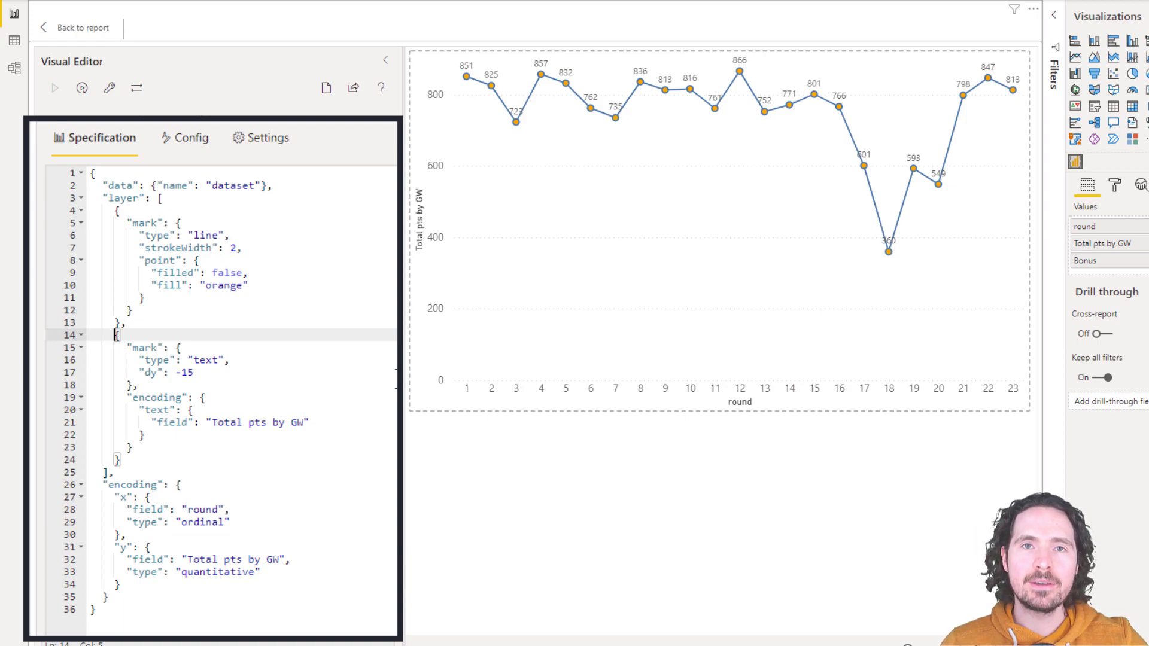
{"action": "double_click", "coordinate": [203, 235]}
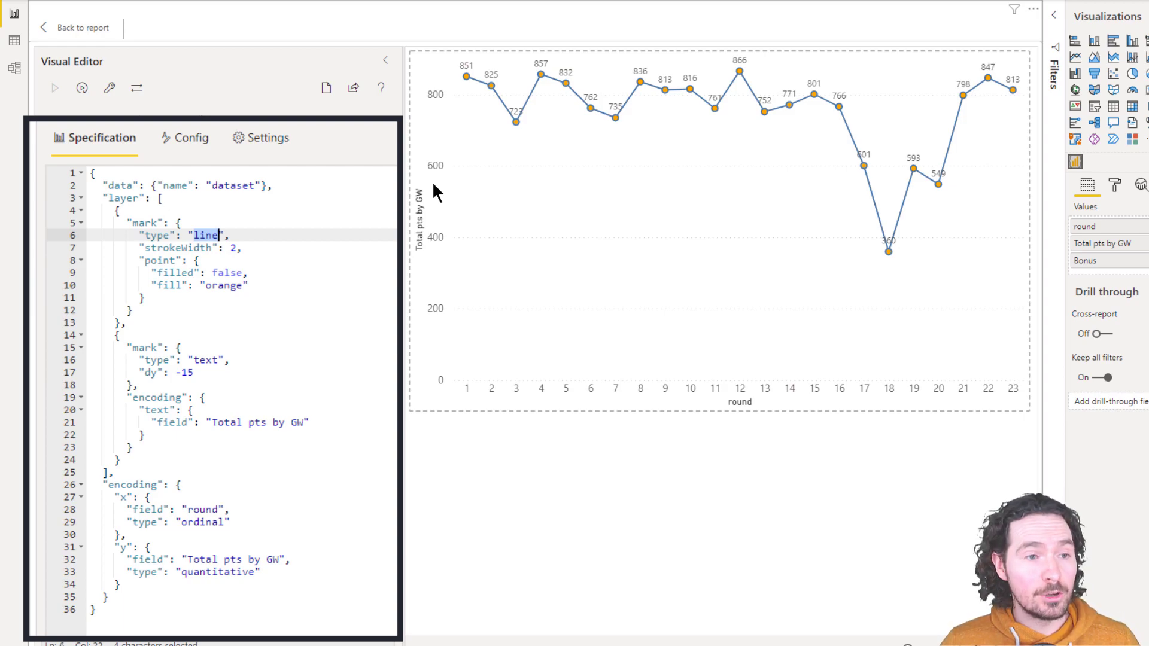
{"action": "left_click", "coordinate": [336, 277]}
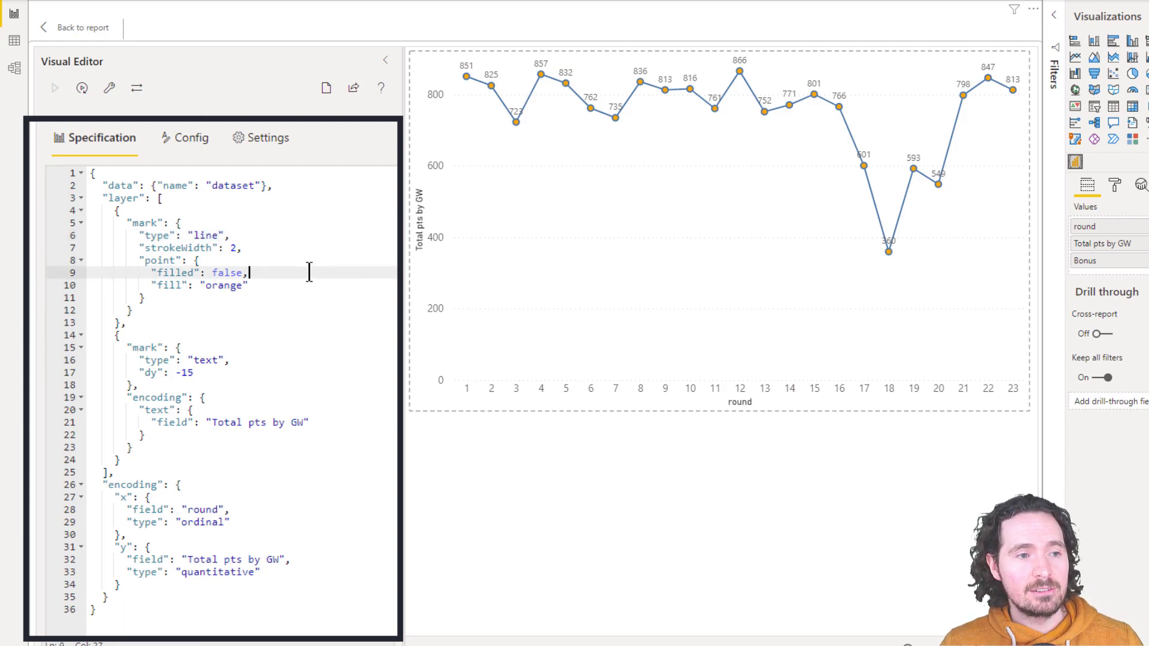
{"action": "left_click", "coordinate": [207, 235]}
{"action": "double_click", "coordinate": [207, 235]}
{"action": "type", "text": "bar"}
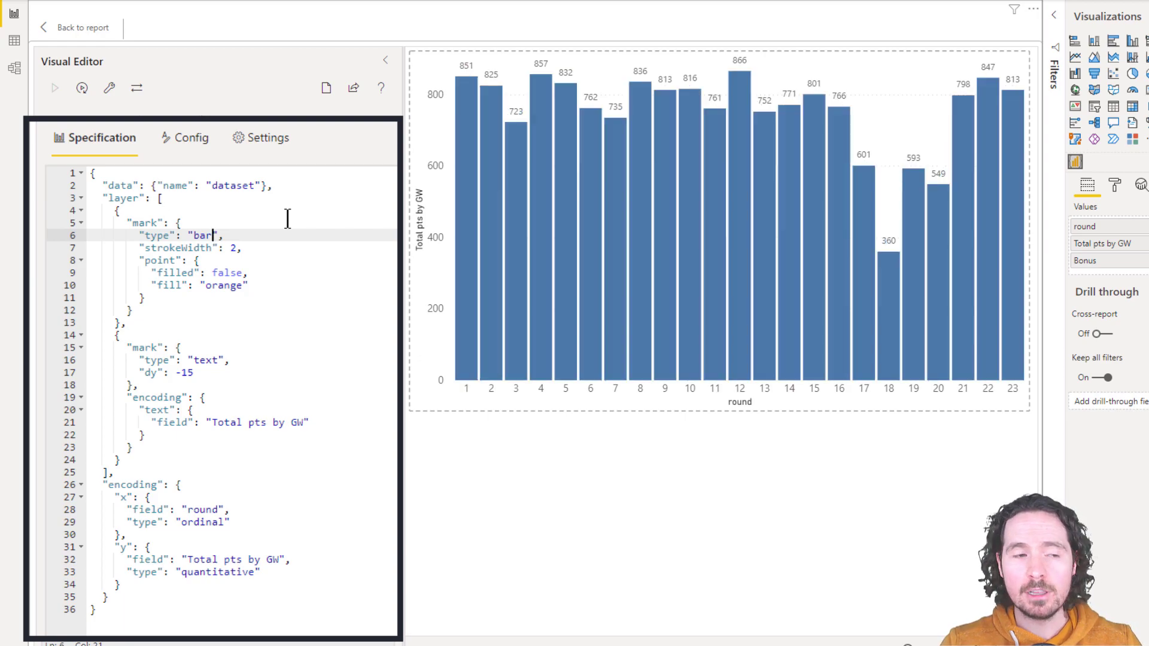
Step: Copy the bar layer object, paste it as a third layer after the text layer separated by a comma, and apply the specification
{"action": "left_click", "coordinate": [120, 213]}
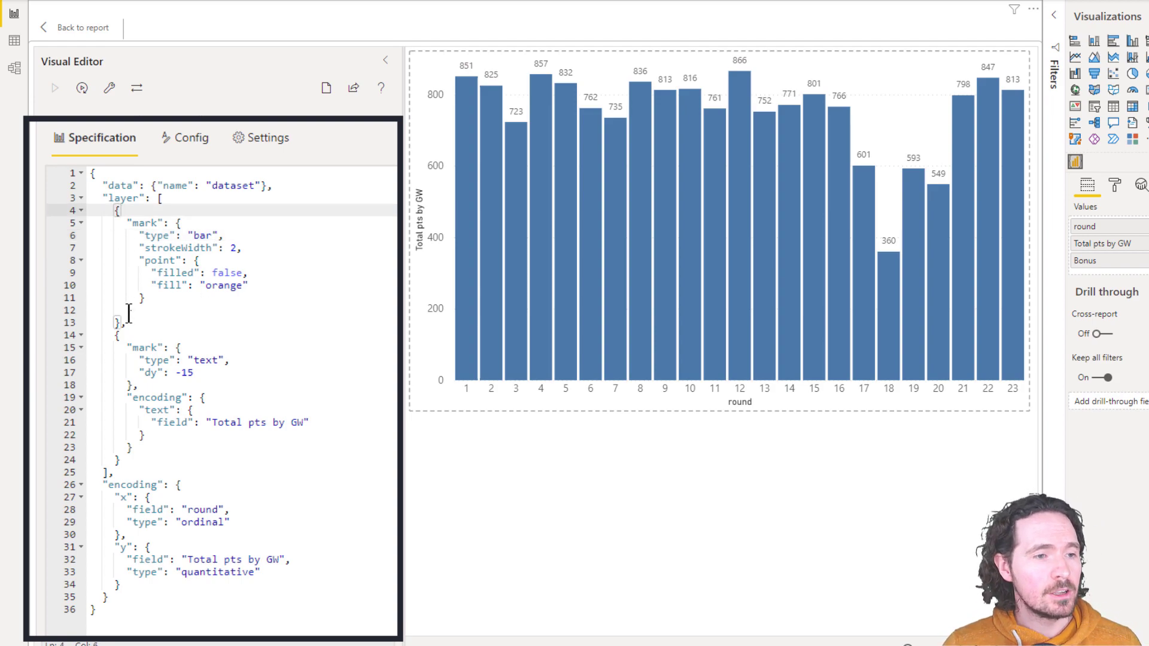
{"action": "left_click_drag", "start_coordinate": [119, 322], "coordinate": [73, 216]}
{"action": "key", "text": "ctrl+c"}
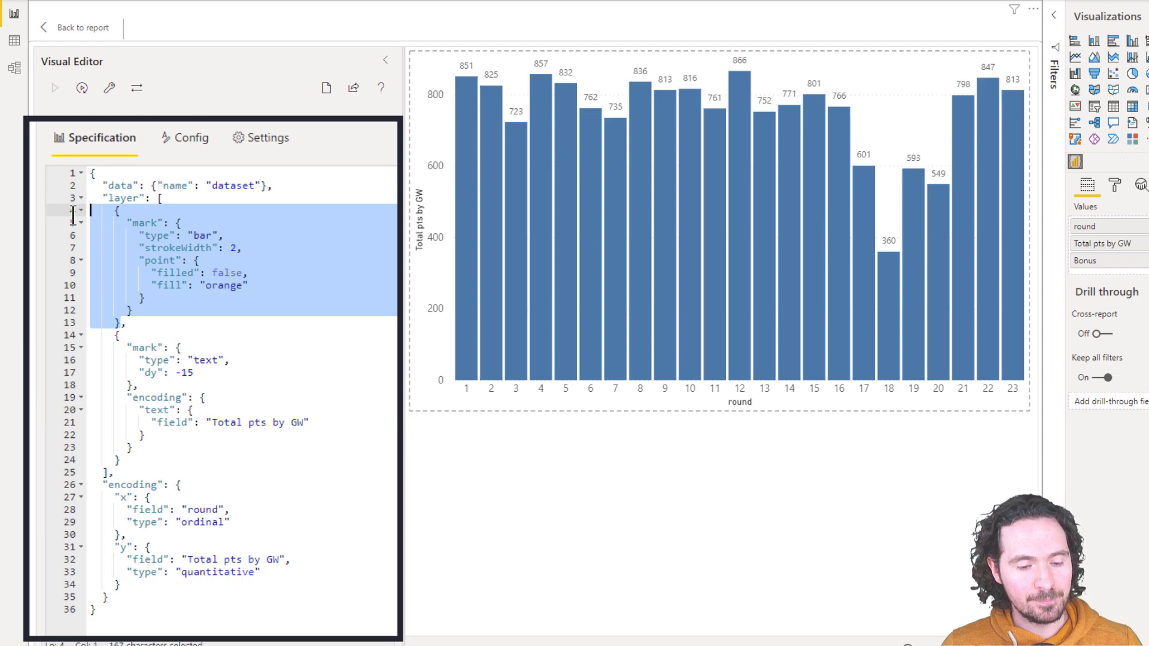
{"action": "left_click", "coordinate": [131, 463]}
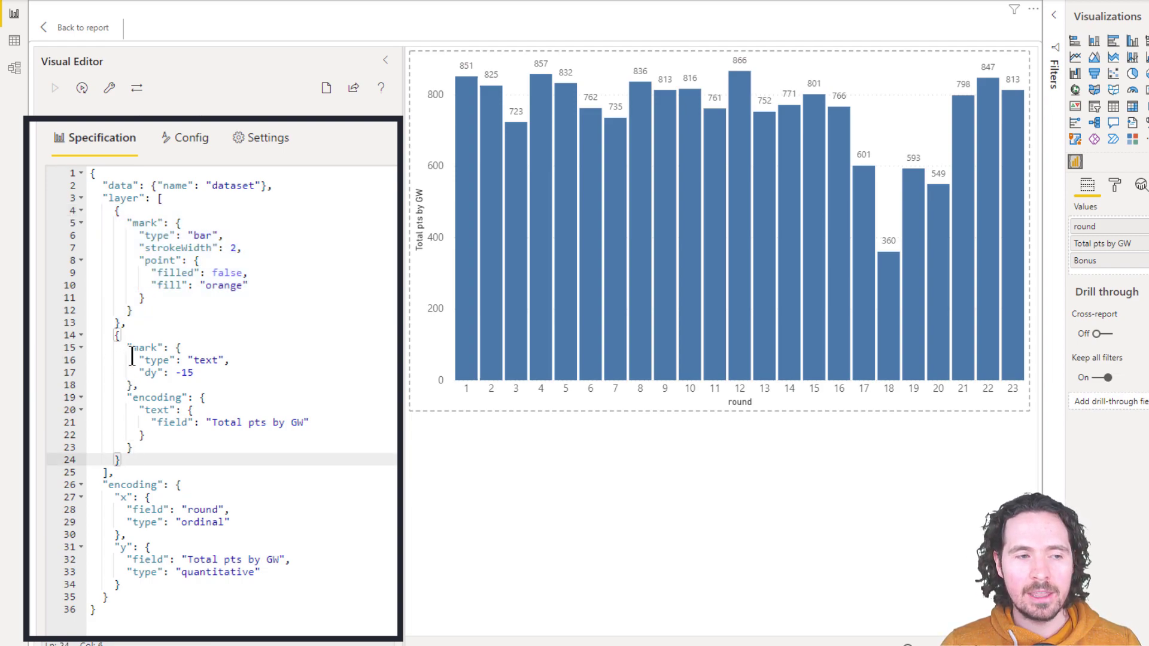
{"action": "type", "text": ","}
{"action": "key", "text": "Return"}
{"action": "key", "text": "Return"}
{"action": "key", "text": "Return"}
{"action": "key", "text": "Up"}
{"action": "key", "text": "ctrl+v"}
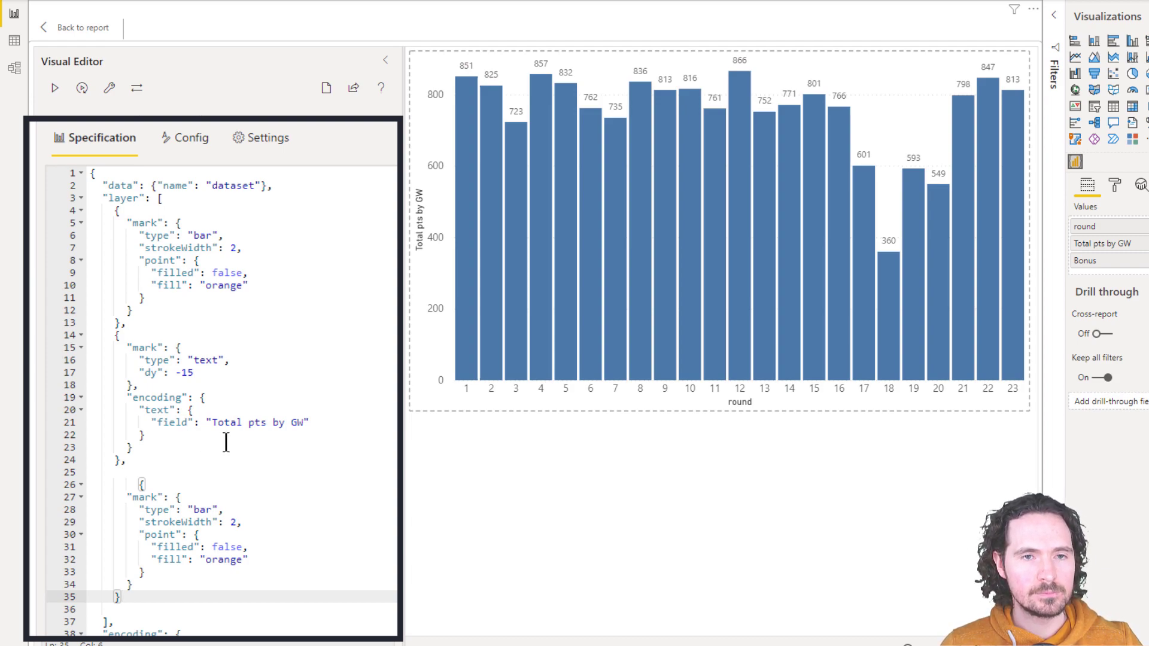
{"action": "key", "text": "ctrl+Return"}
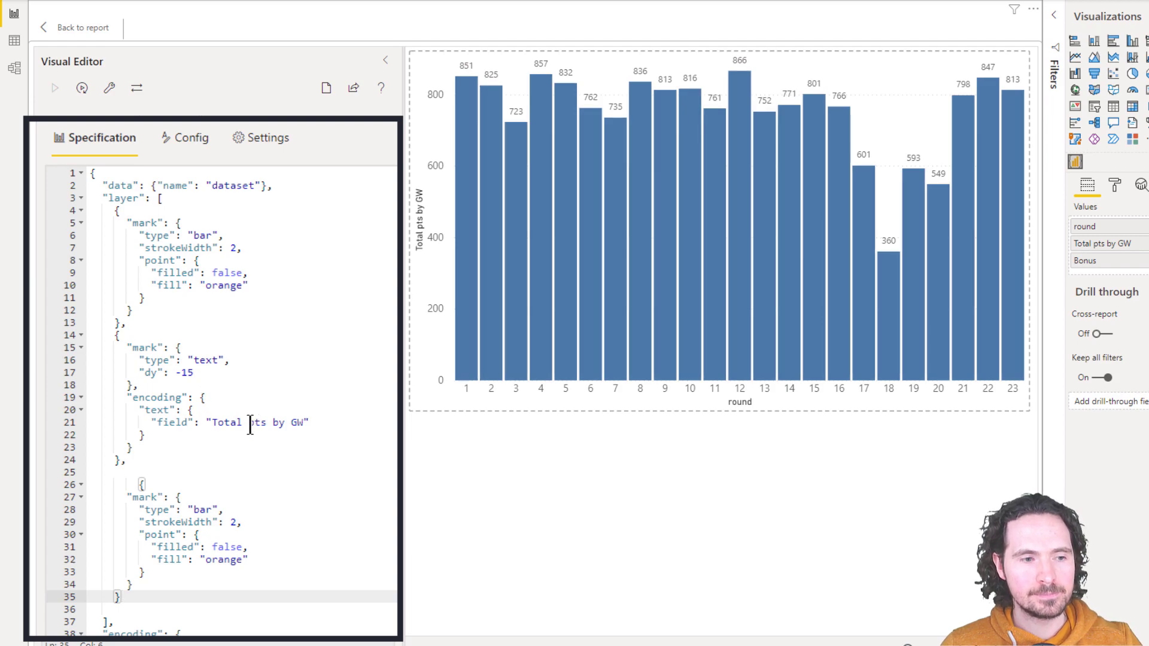
Step: Set the third layer's mark type to "line" and apply the specification
{"action": "double_click", "coordinate": [202, 510]}
{"action": "type", "text": "l"}
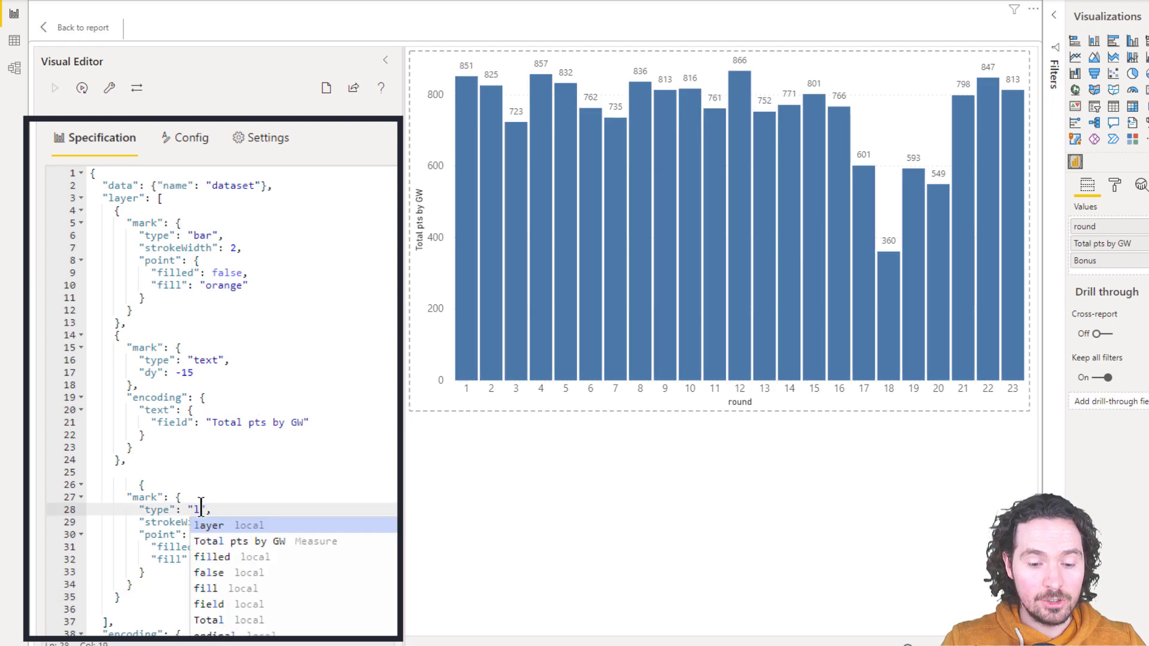
{"action": "type", "text": "ine"}
{"action": "key", "text": "ctrl+Return"}
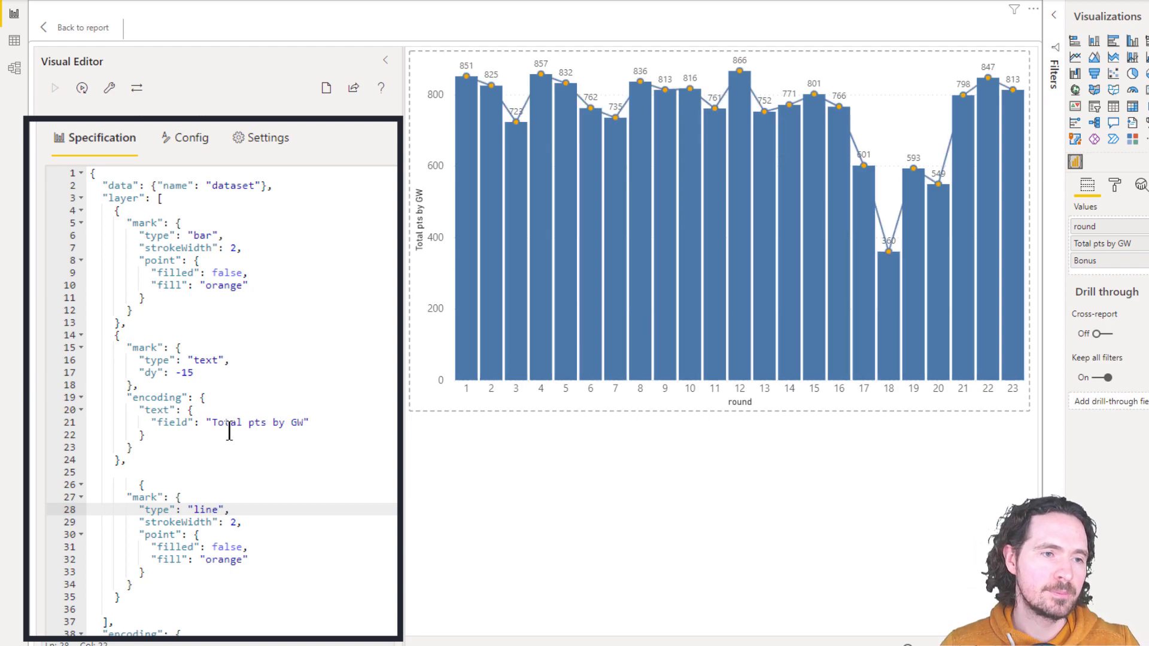
Step: Switch the first layer's mark type to "line" and back to "bar", applying the specification each time
{"action": "double_click", "coordinate": [201, 237]}
{"action": "type", "text": "linr"}
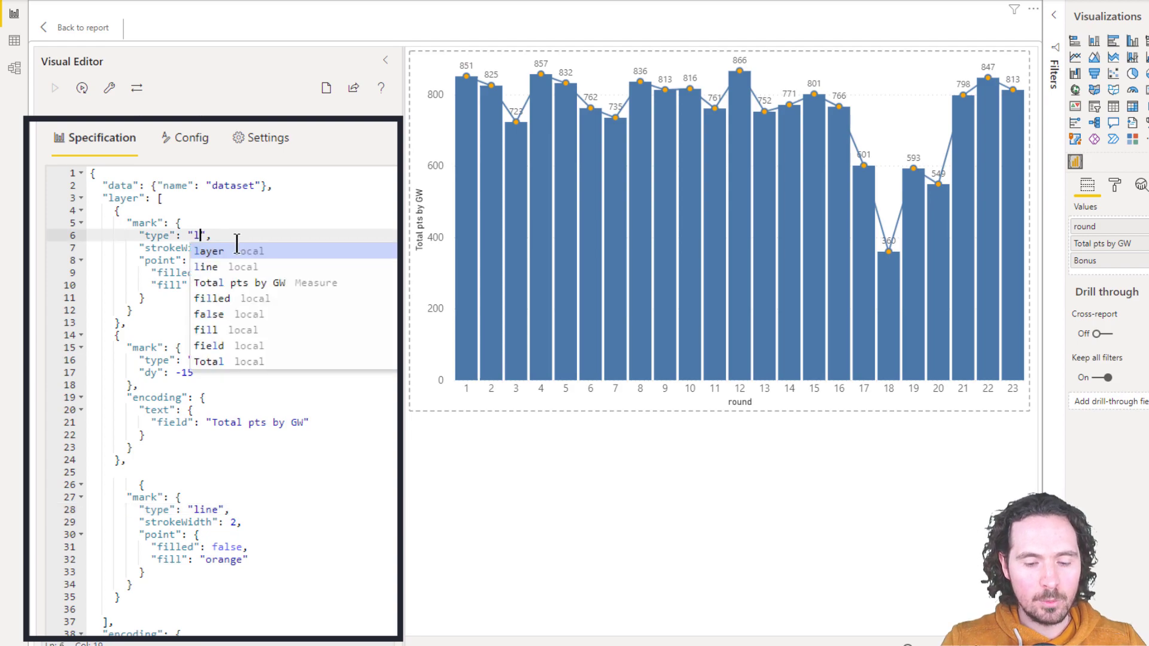
{"action": "key", "text": "BackSpace"}
{"action": "type", "text": "e"}
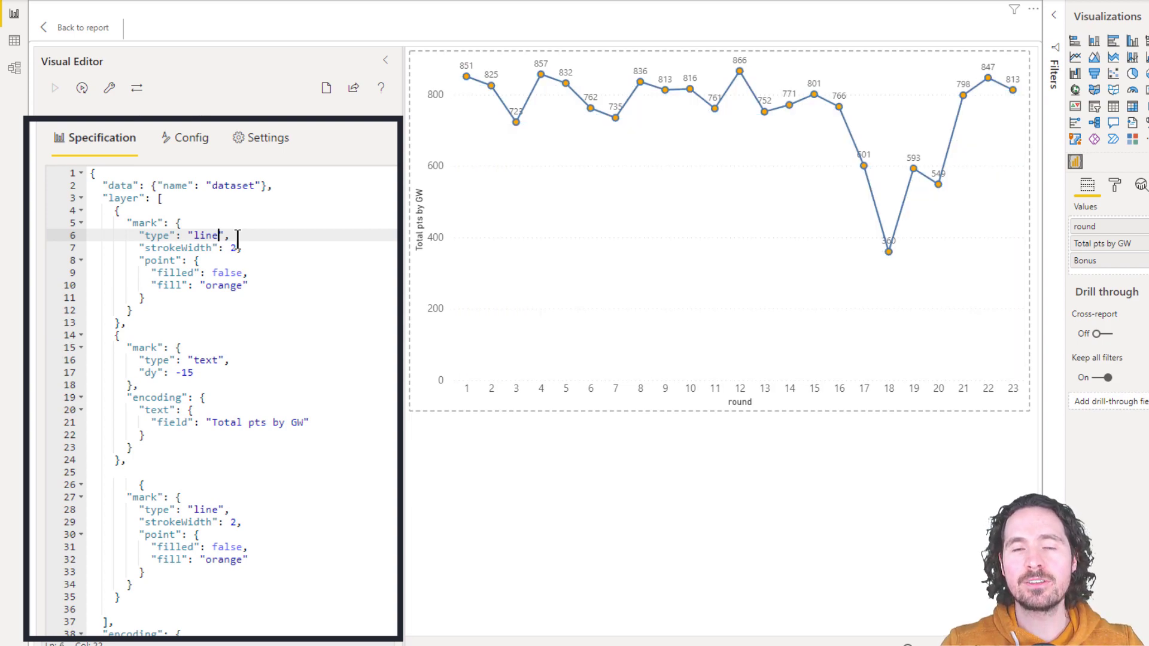
{"action": "double_click", "coordinate": [208, 227]}
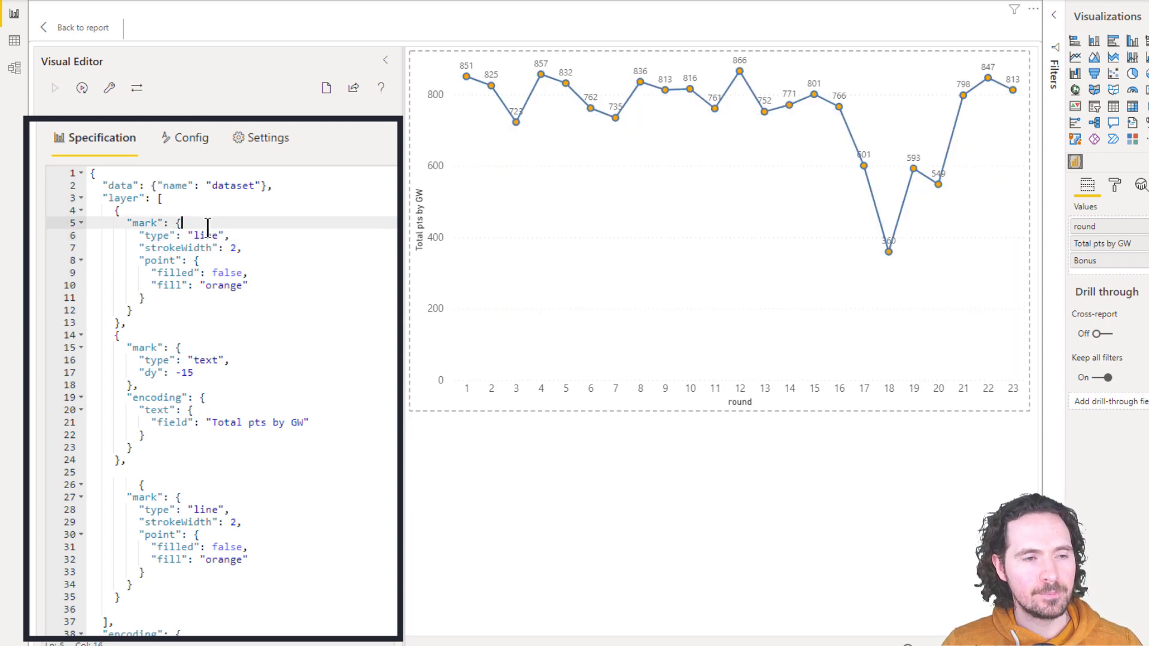
{"action": "double_click", "coordinate": [206, 236]}
{"action": "type", "text": "bar"}
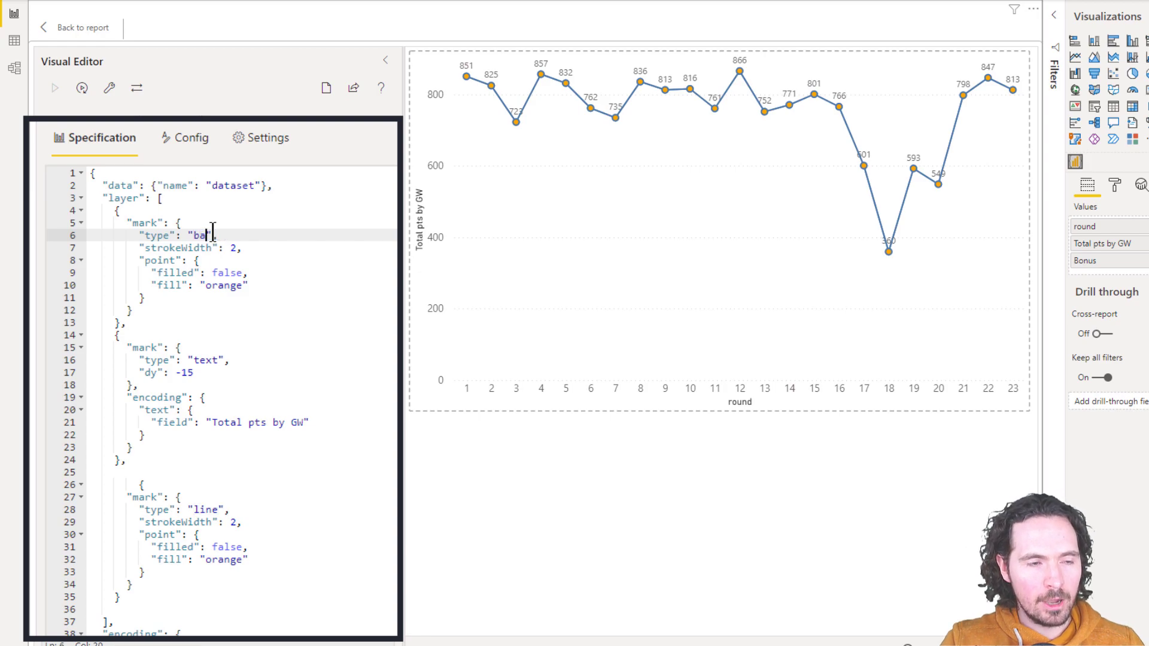
{"action": "key", "text": "ctrl+Return"}
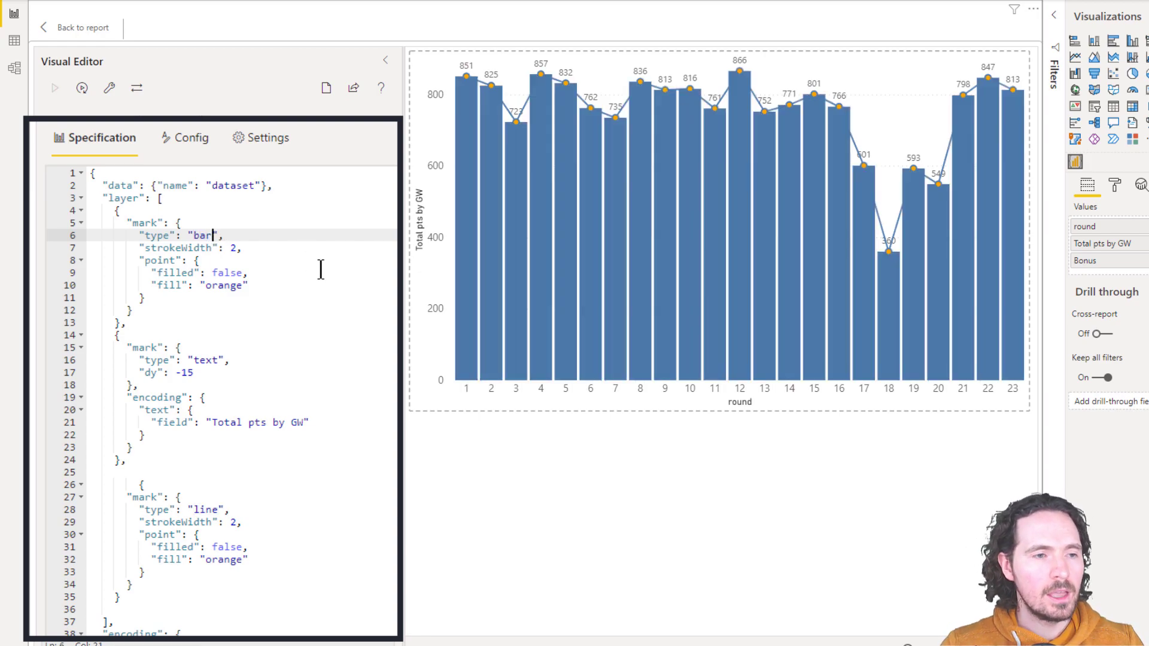
Step: Delete the strokeWidth and point properties from the bar mark, leaving only its type
{"action": "left_click", "coordinate": [152, 298]}
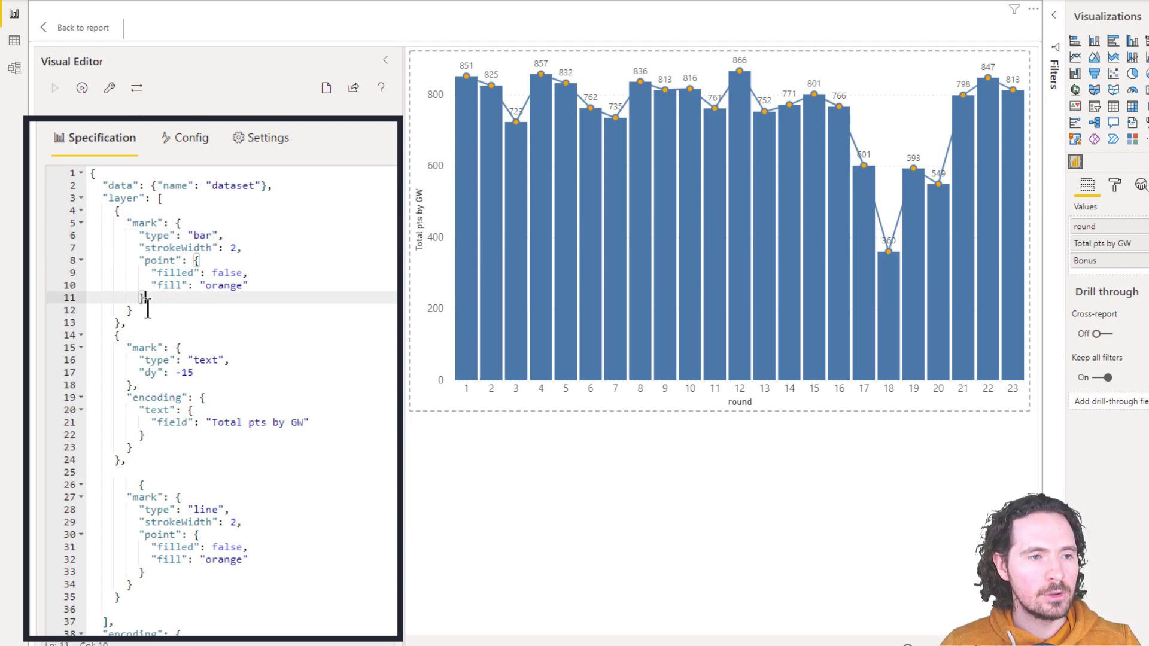
{"action": "left_click", "coordinate": [148, 309]}
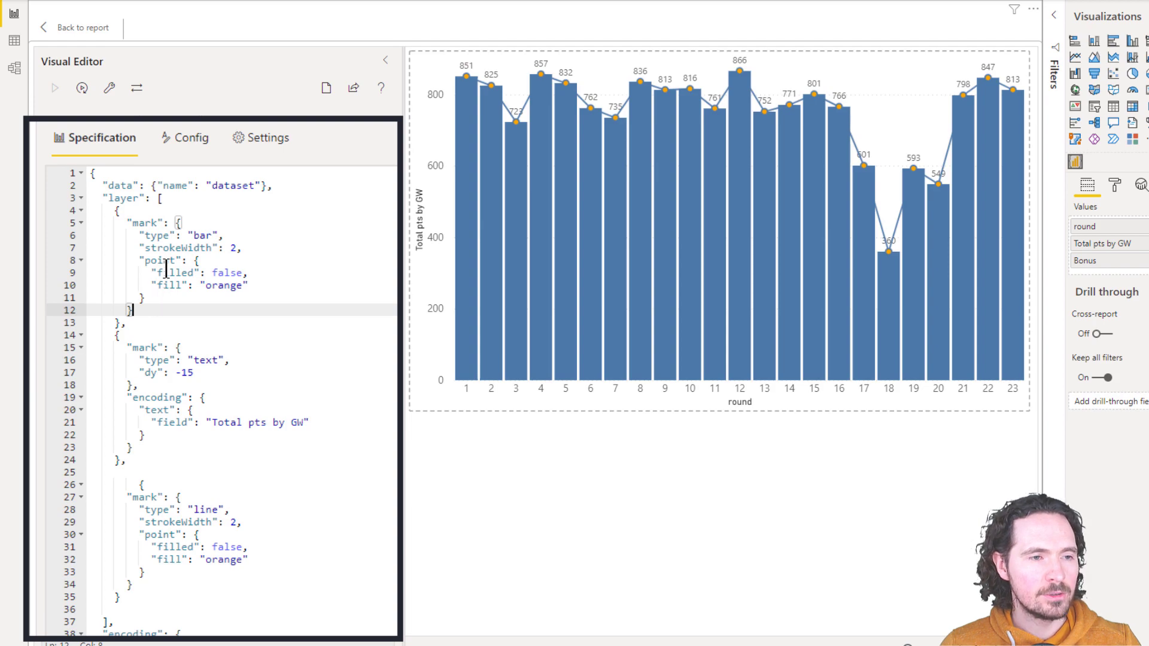
{"action": "left_click", "coordinate": [159, 297]}
{"action": "left_click_drag", "start_coordinate": [146, 298], "coordinate": [220, 236]}
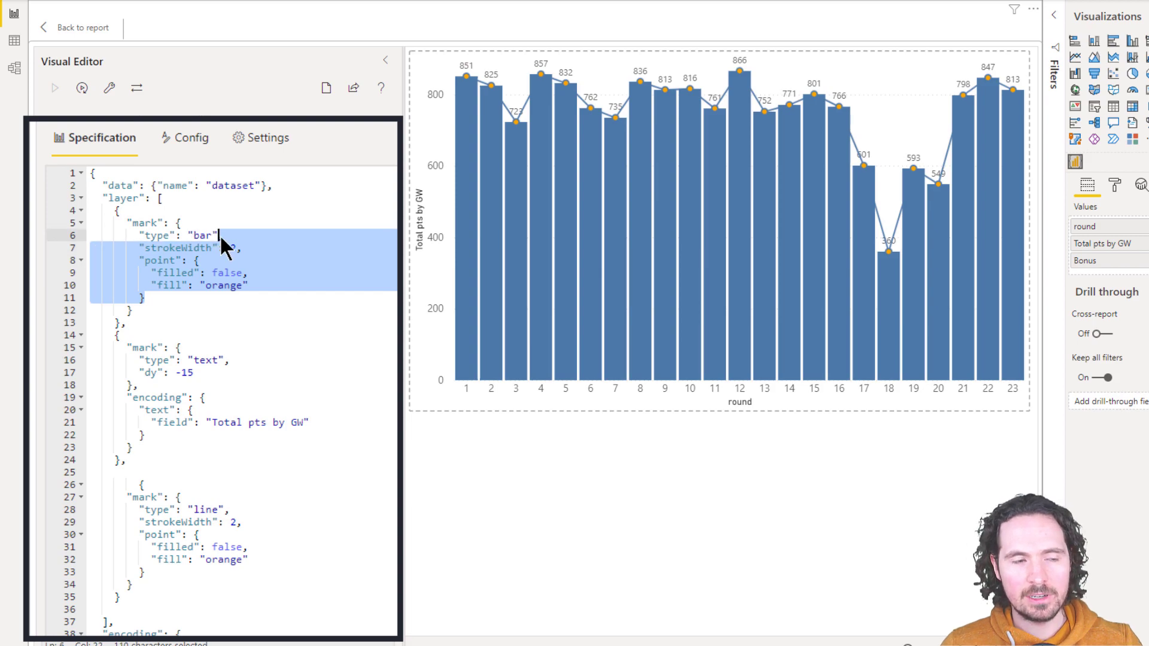
{"action": "key", "text": "Delete"}
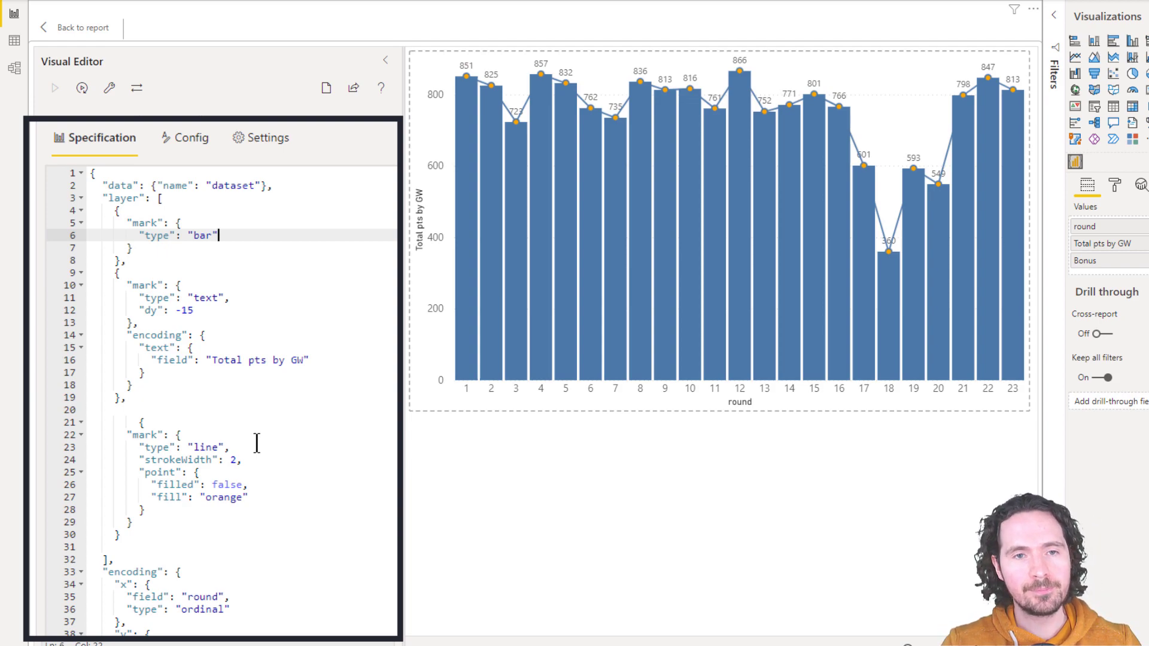
Step: Examine the finished bar chart with the Bonus line on the other desktop and return to the Deneb editor
{"action": "key", "text": "ctrl+super+Right"}
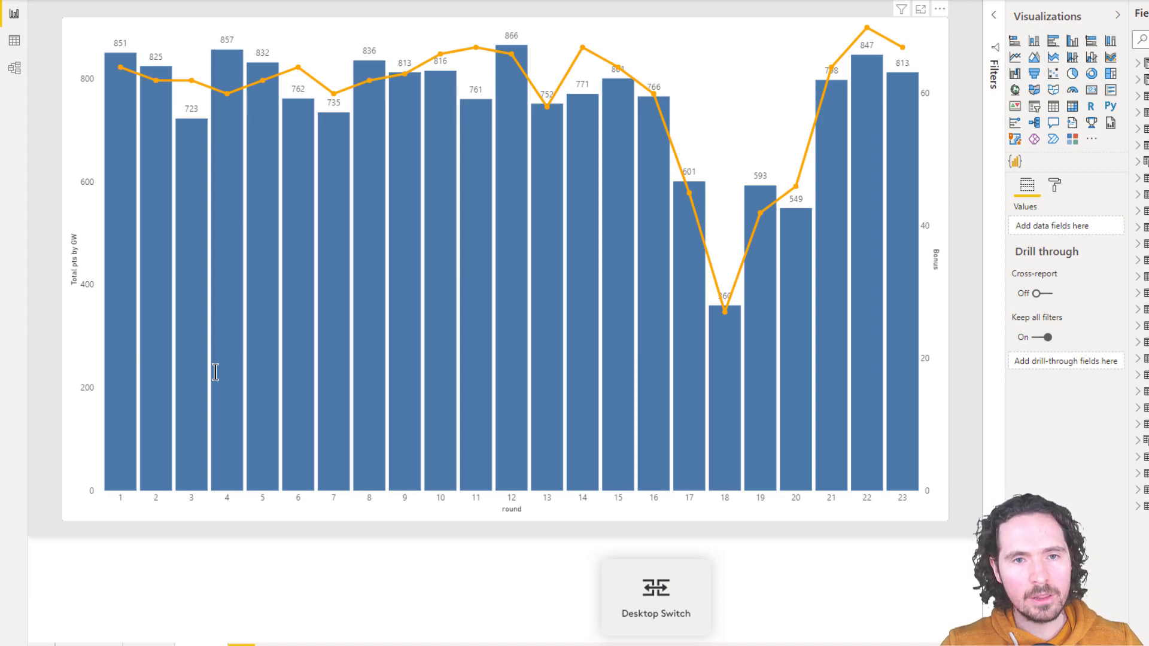
{"action": "key", "text": "ctrl+super+Left"}
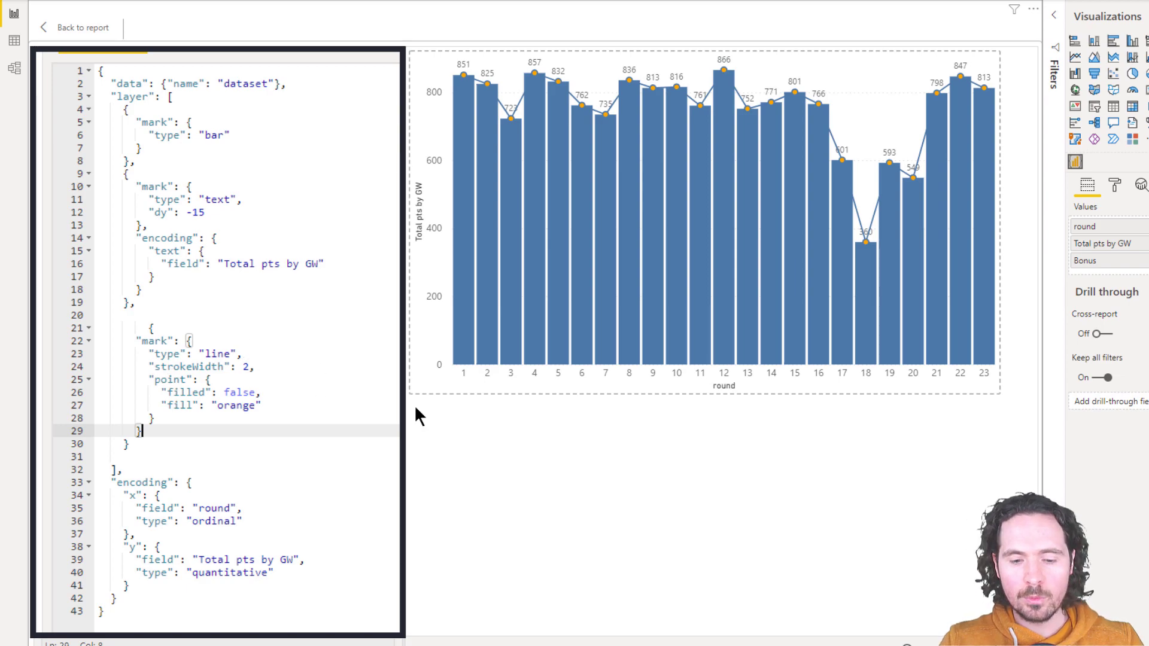
Step: Add a comma after the line layer's mark object and open an "encoding" object below it
{"action": "type", "text": ","}
{"action": "key", "text": "Return"}
{"action": "key", "text": "Return"}
{"action": "type", "text": "\"enc"}
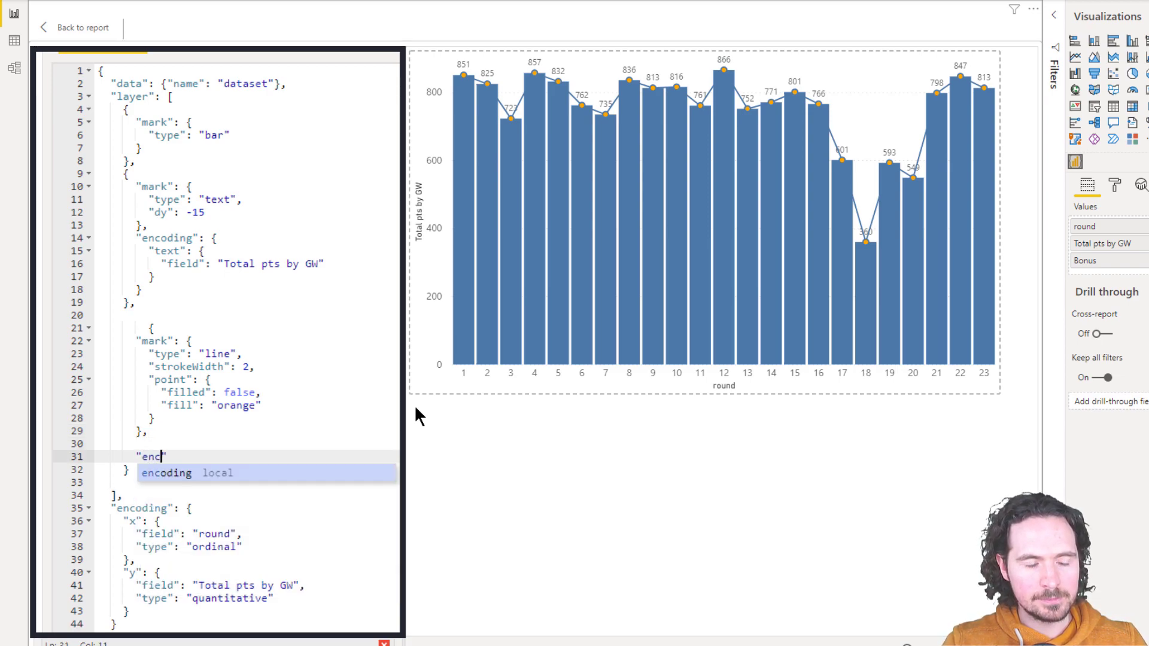
{"action": "key", "text": "Return"}
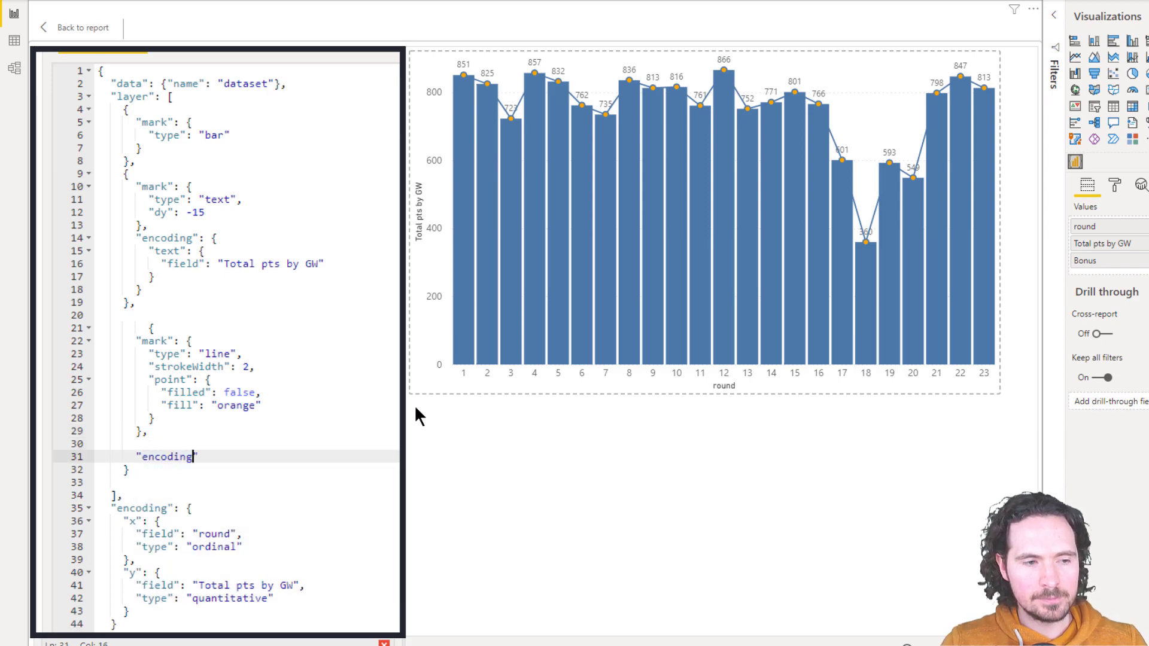
{"action": "type", "text": "\":"}
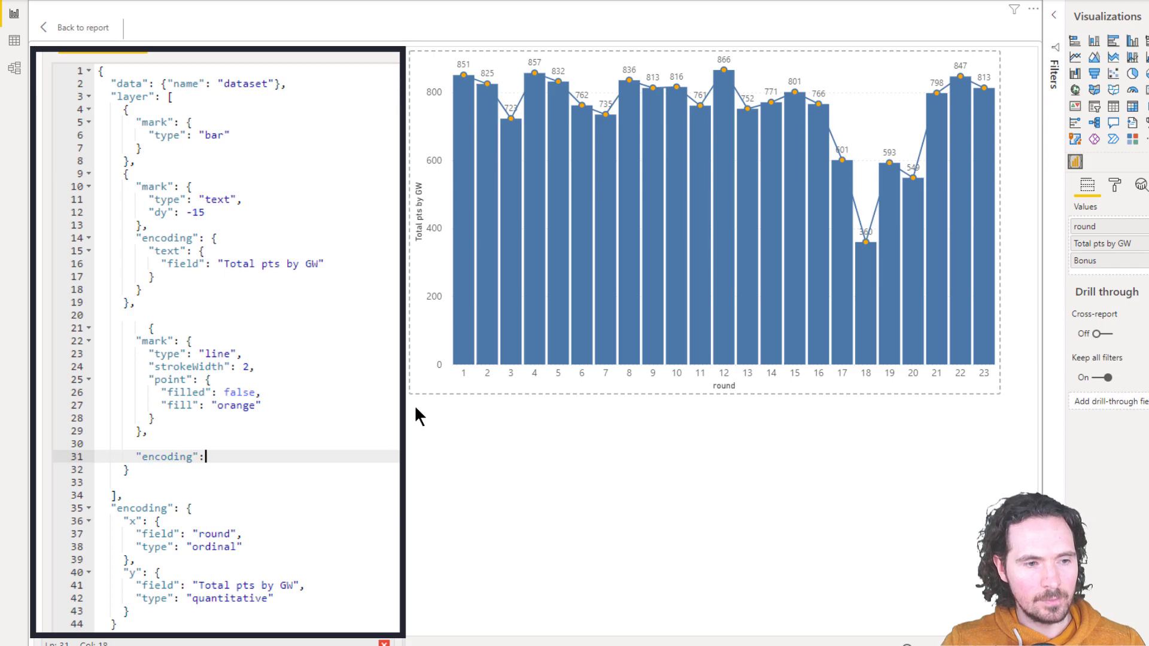
{"action": "type", "text": "{"}
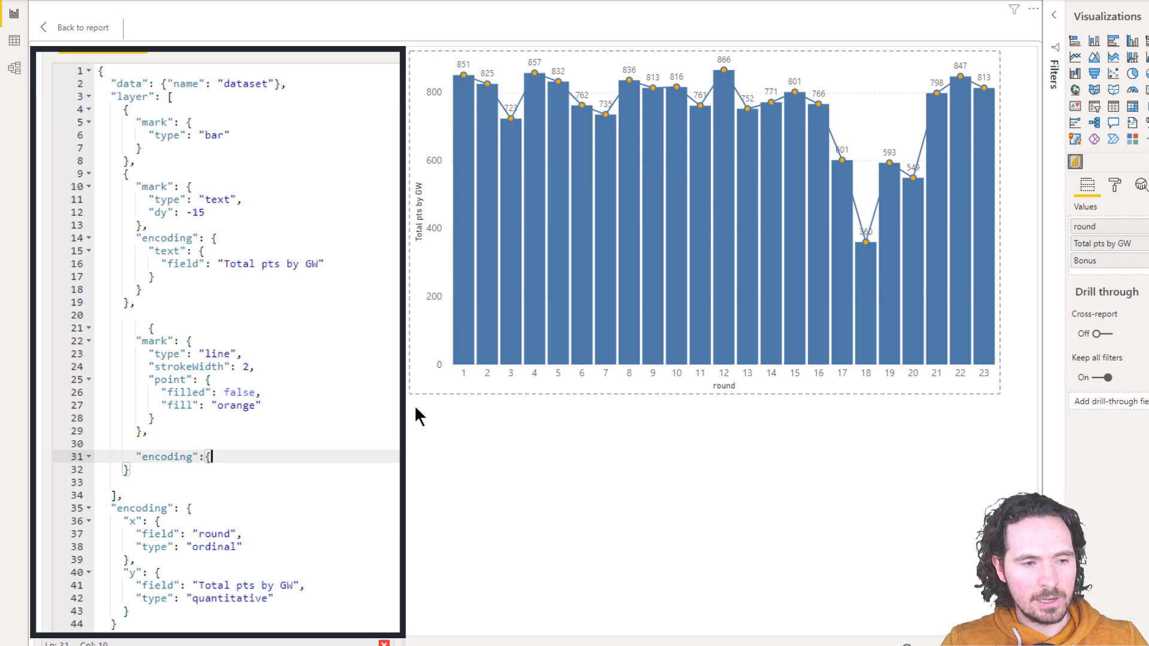
{"action": "key", "text": "Return"}
Step: Add a "y" channel with a "field" property inside the line layer's encoding
{"action": "type", "text": "\"y\""}
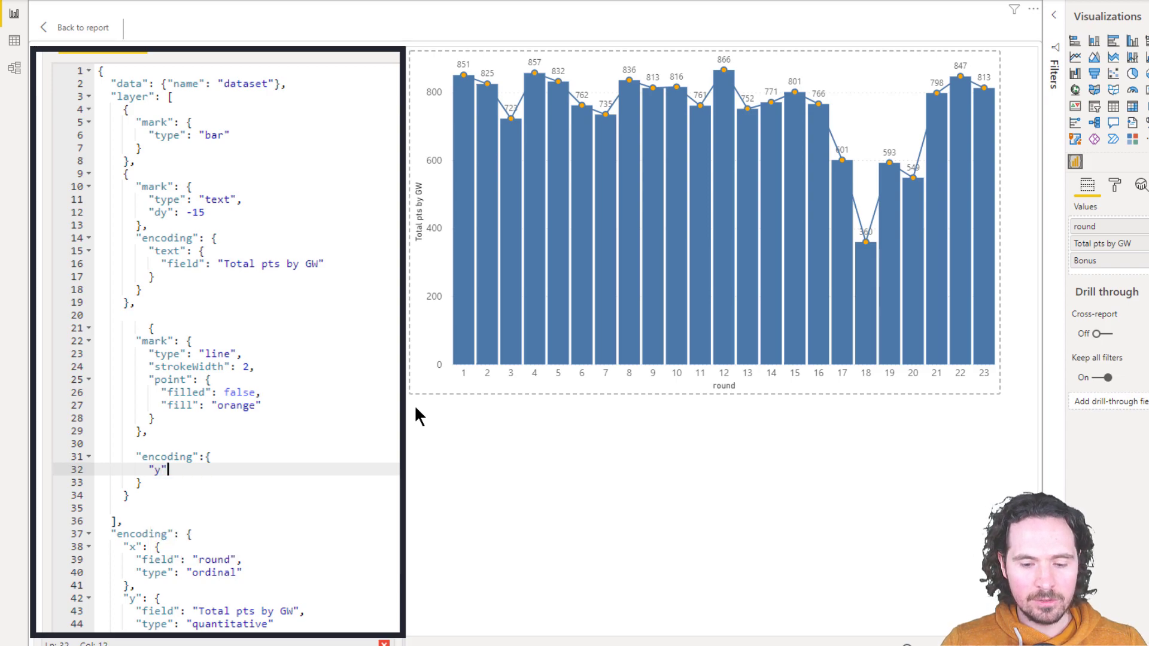
{"action": "type", "text": ":\""}
{"action": "key", "text": "BackSpace"}
{"action": "type", "text": "\""}
{"action": "key", "text": "BackSpace"}
{"action": "type", "text": "{\"fieöld"}
{"action": "key", "text": "BackSpace"}
{"action": "key", "text": "BackSpace"}
{"action": "key", "text": "BackSpace"}
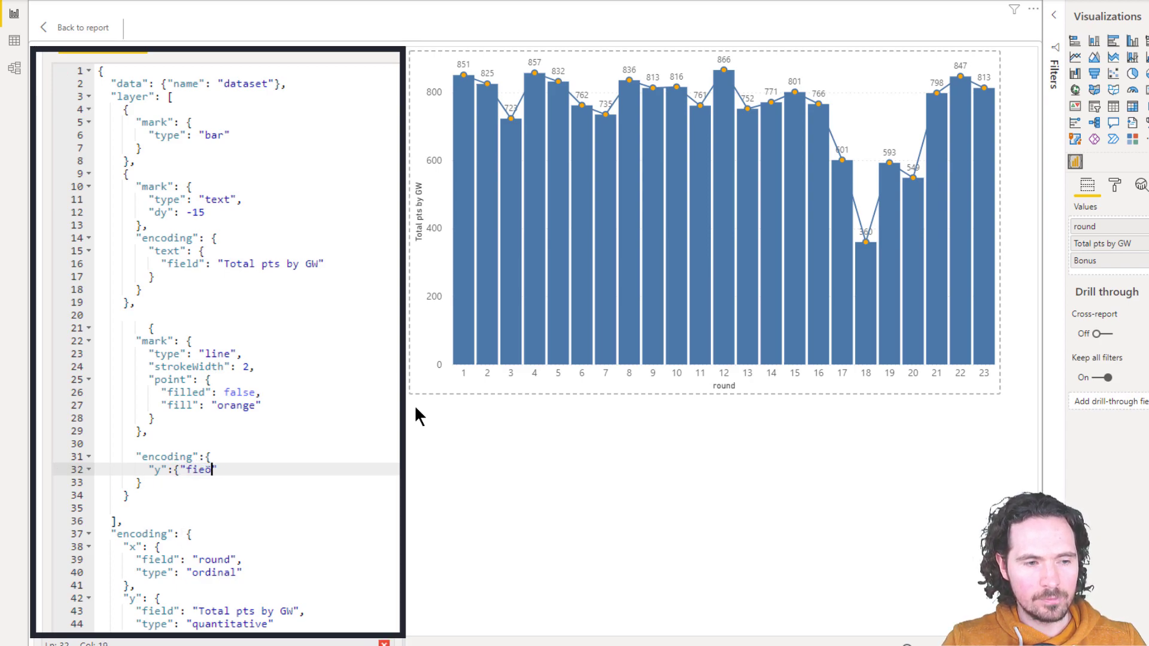
{"action": "type", "text": "ld\""}
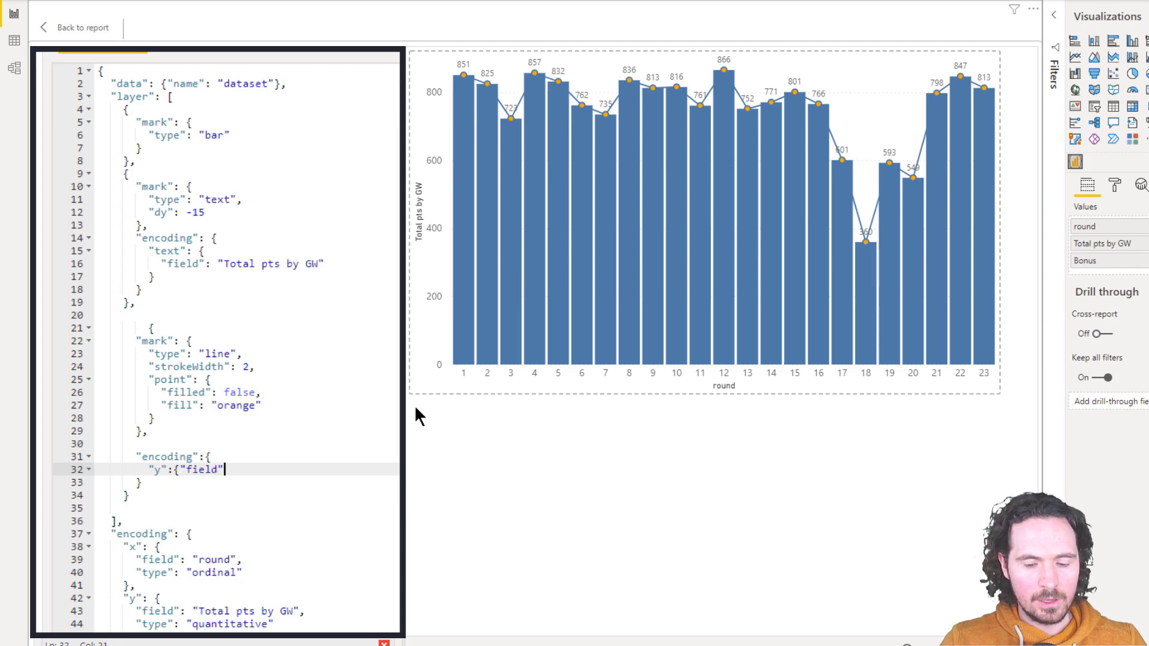
Step: Assign "Bonus" as the line layer's y field, close the object and apply the specification
{"action": "type", "text": ":"}
{"action": "type", "text": "\"Bomis"}
{"action": "key", "text": "BackSpace"}
{"action": "key", "text": "BackSpace"}
{"action": "key", "text": "BackSpace"}
{"action": "type", "text": "nus\""}
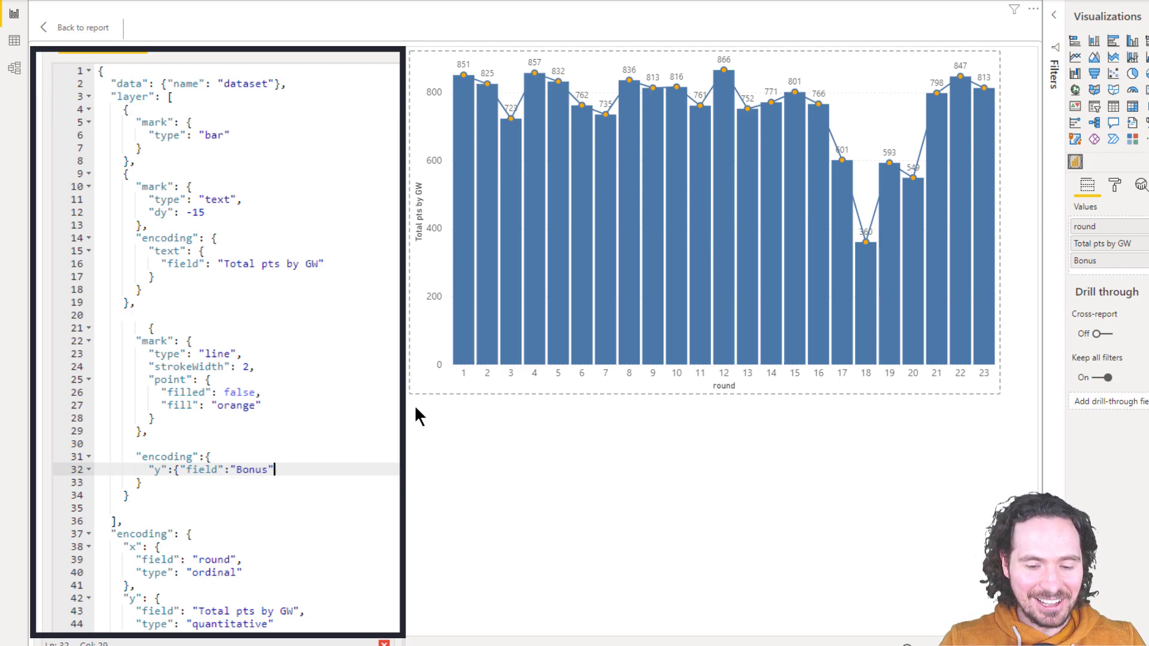
{"action": "type", "text": "}"}
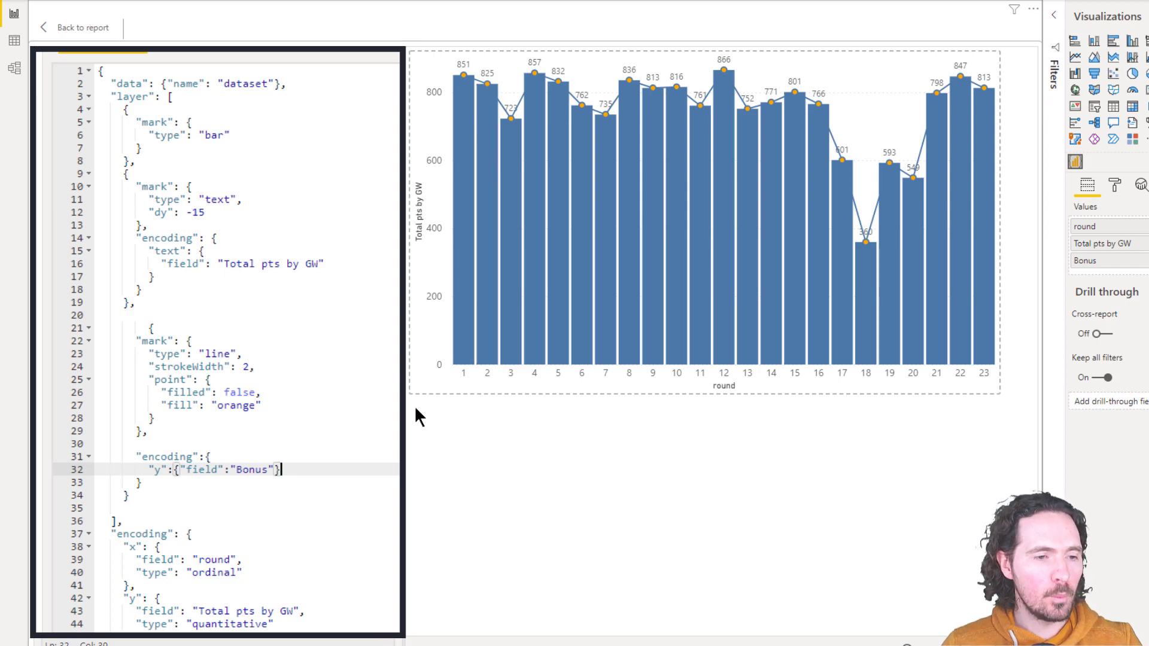
{"action": "key", "text": "ctrl+Return"}
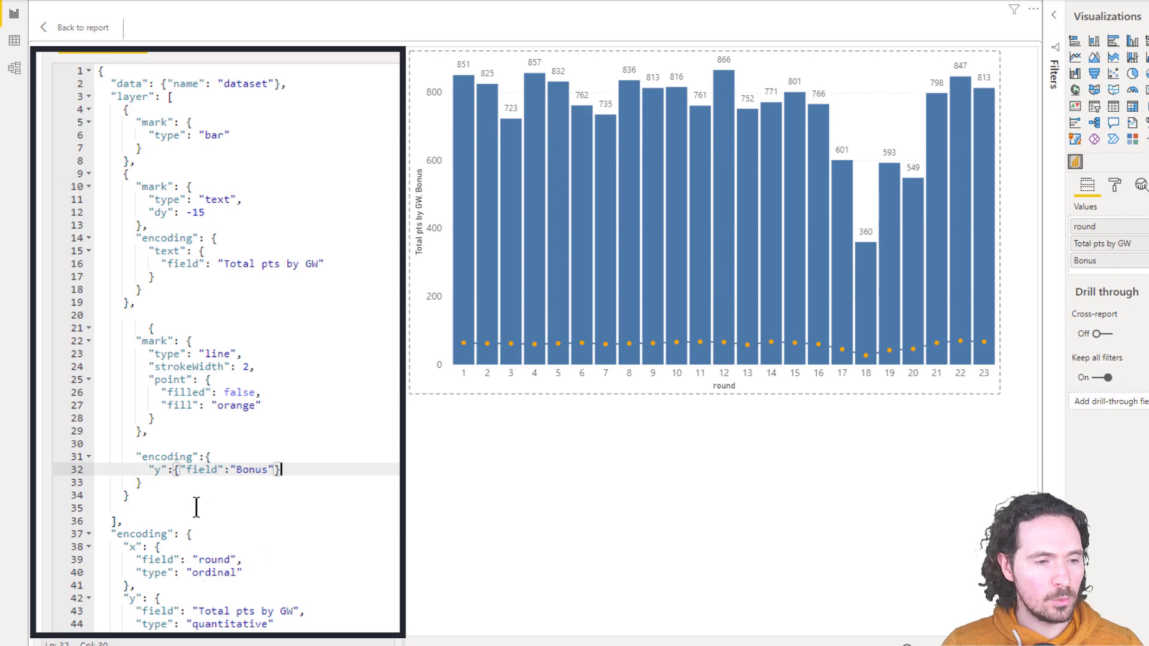
Step: Add a "resolve" block after the layer array with "scale": {"y": "independent"} and apply the specification
{"action": "left_click", "coordinate": [111, 521]}
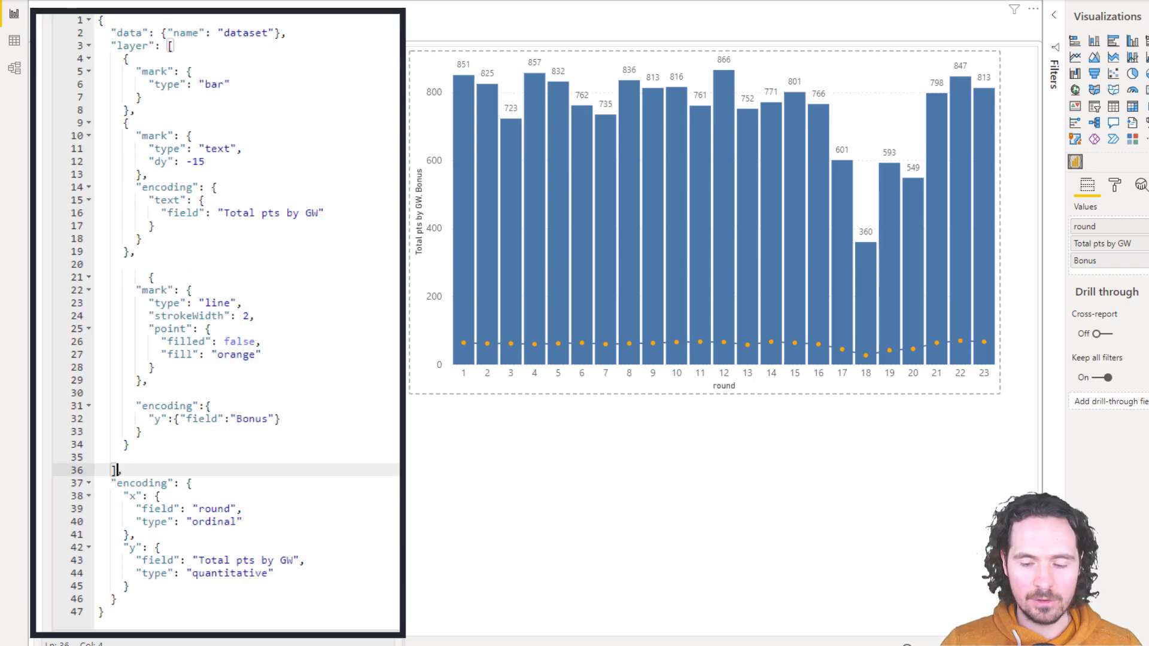
{"action": "key", "text": "Return"}
{"action": "key", "text": "Return"}
{"action": "key", "text": "Return"}
{"action": "key", "text": "Return"}
{"action": "key", "text": "Return"}
{"action": "key", "text": "Up"}
{"action": "key", "text": "Up"}
{"action": "key", "text": "Up"}
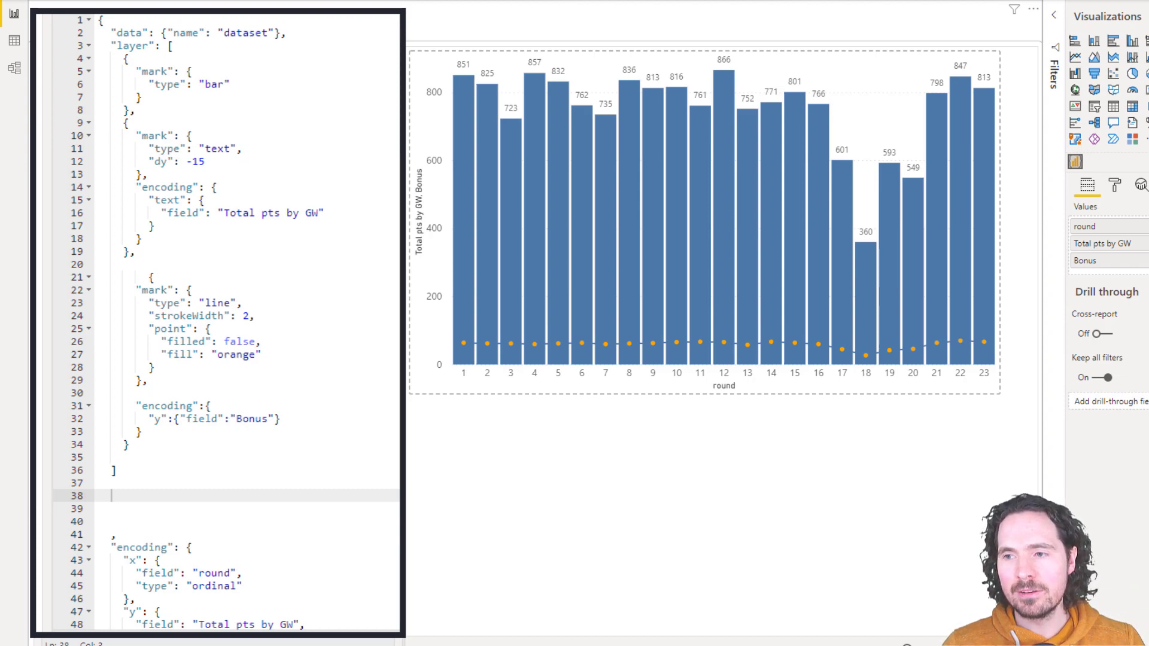
{"action": "type", "text": "\"resolve\": {     \"scale\": {\"y\": \"independent\"}"}
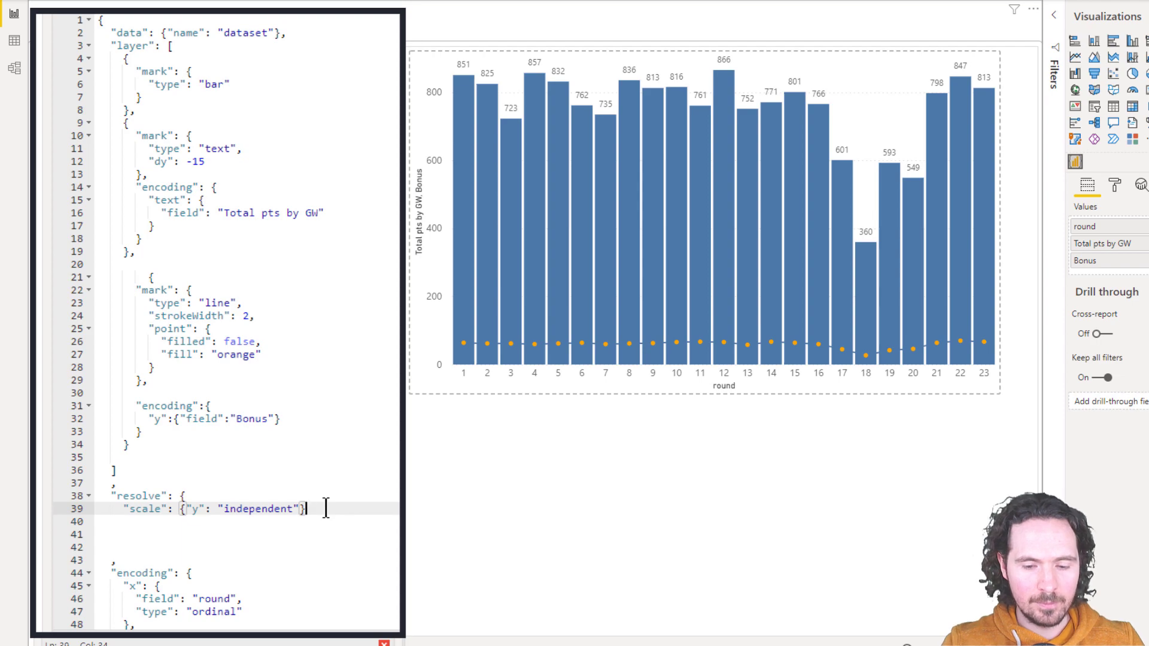
{"action": "type", "text": "}"}
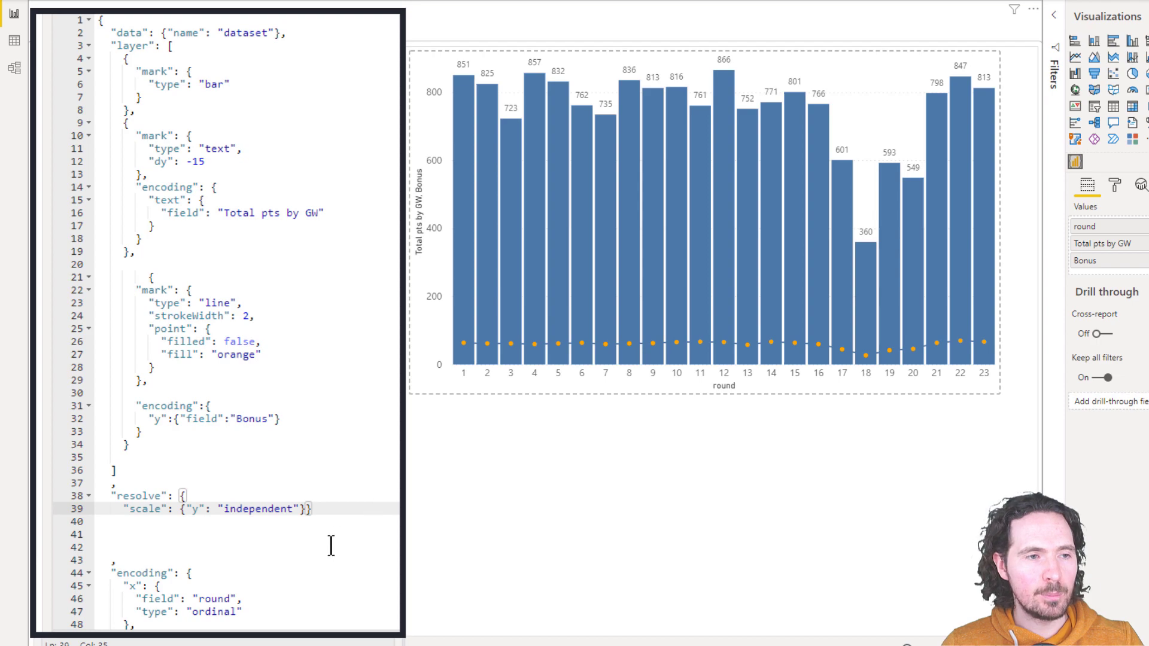
{"action": "left_click", "coordinate": [115, 470]}
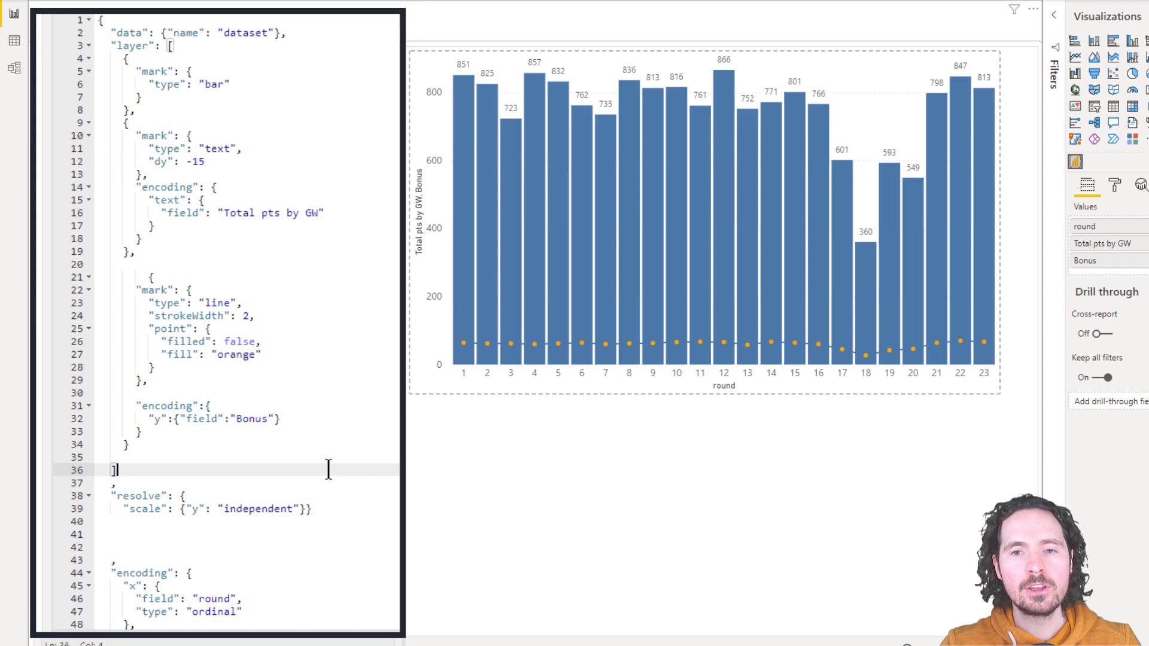
{"action": "key", "text": "ctrl+Return"}
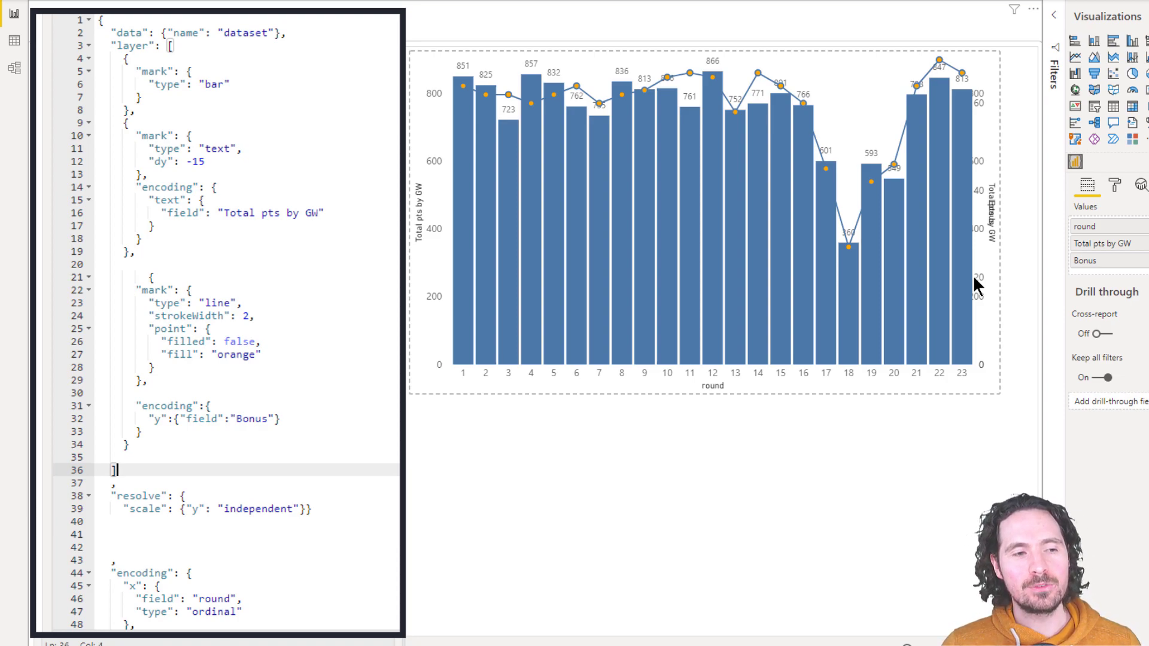
Step: Add a "y" channel to the text layer's encoding with field "Total pts by GW" and "axis": null, and apply it
{"action": "scroll", "coordinate": [328, 451], "scroll_direction": "down", "scroll_amount": 2}
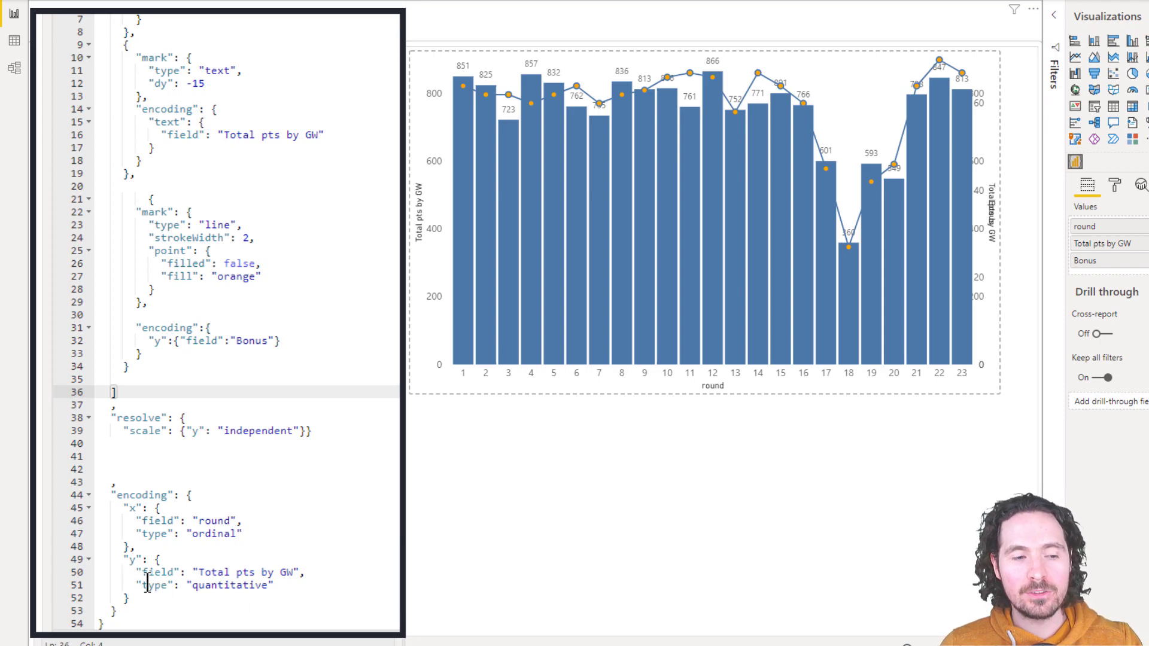
{"action": "scroll", "coordinate": [377, 520], "scroll_direction": "up", "scroll_amount": 2}
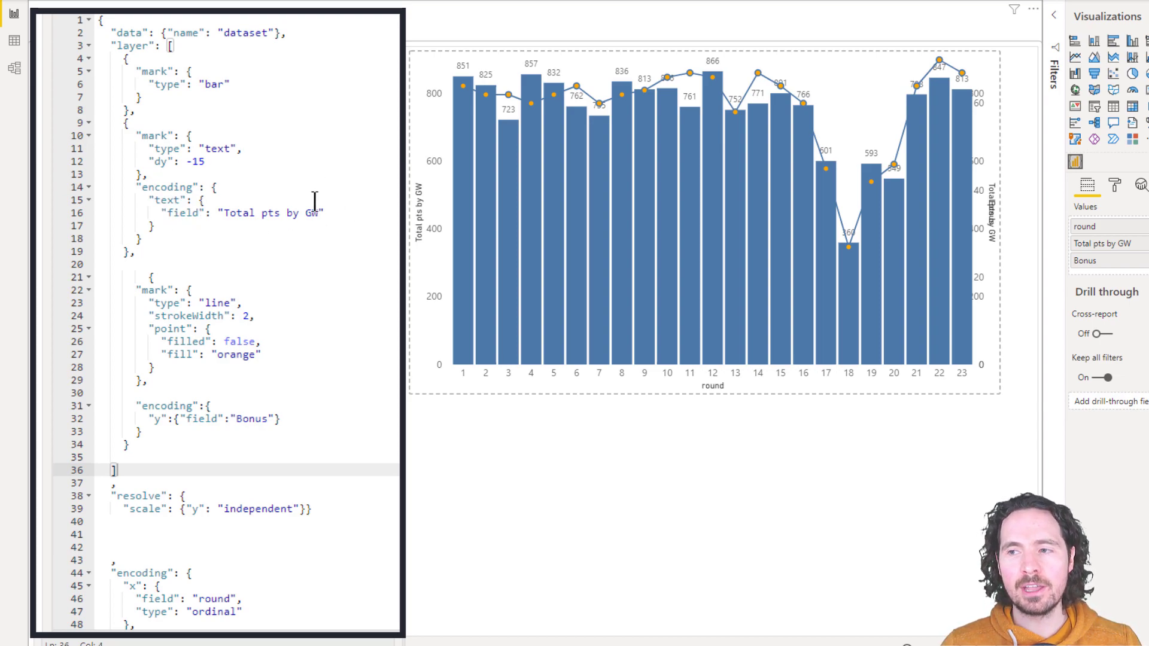
{"action": "left_click", "coordinate": [345, 213]}
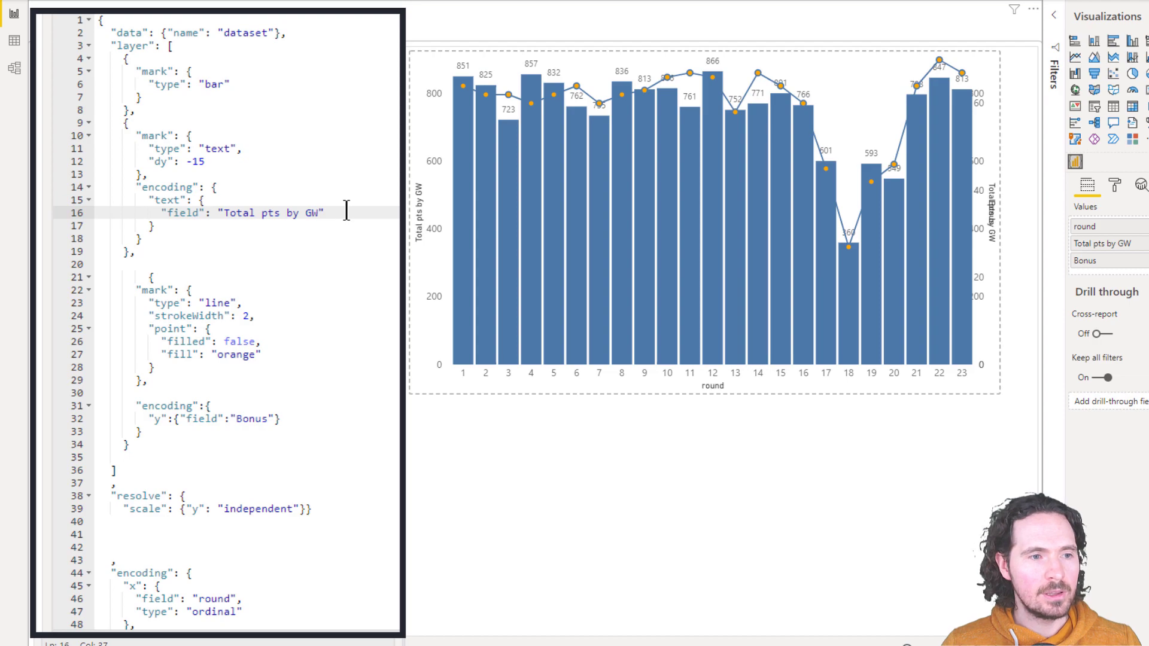
{"action": "left_click", "coordinate": [155, 228]}
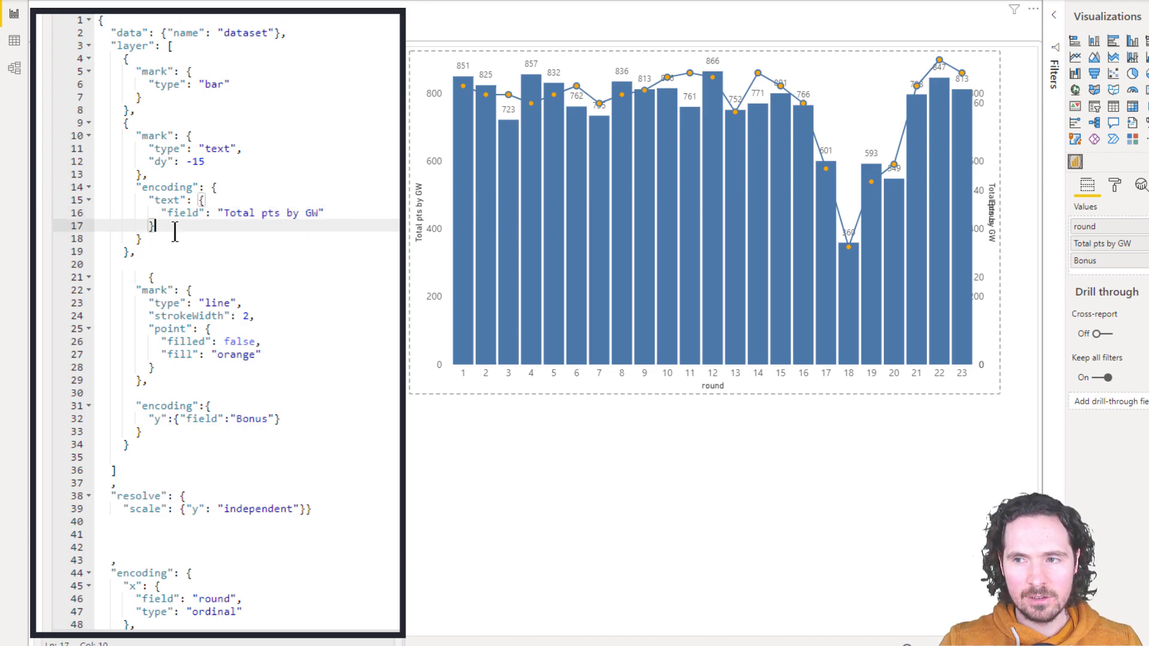
{"action": "type", "text": ","}
{"action": "key", "text": "Return"}
{"action": "type", "text": "\"y\": { \"field\": \"Total pts by GW\", \"axis\": null }"}
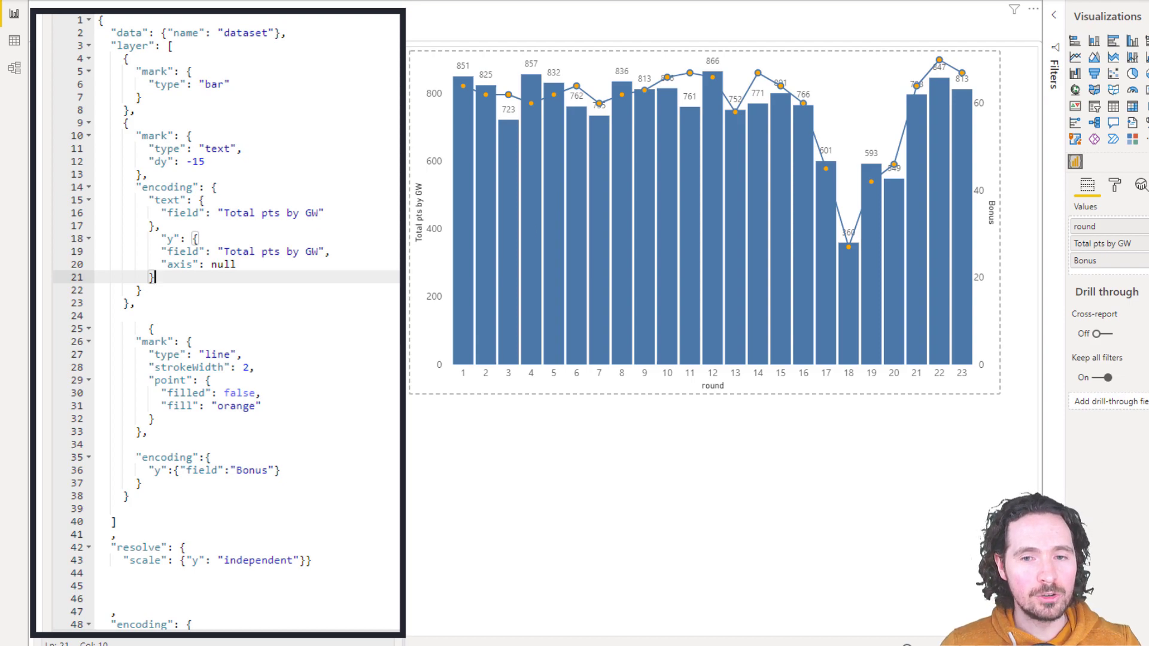
Step: Delete the "resolve" block and its trailing comma from between the layer array and the shared encoding
{"action": "scroll", "coordinate": [218, 323], "scroll_direction": "down", "scroll_amount": 3}
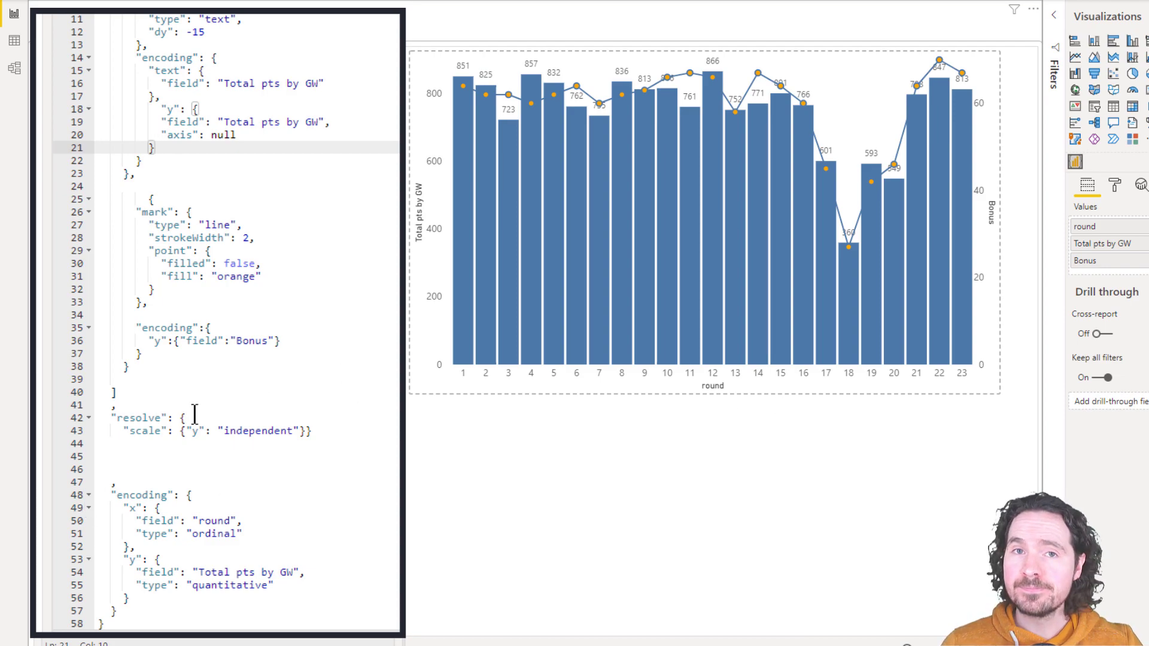
{"action": "left_click_drag", "start_coordinate": [127, 482], "coordinate": [83, 417]}
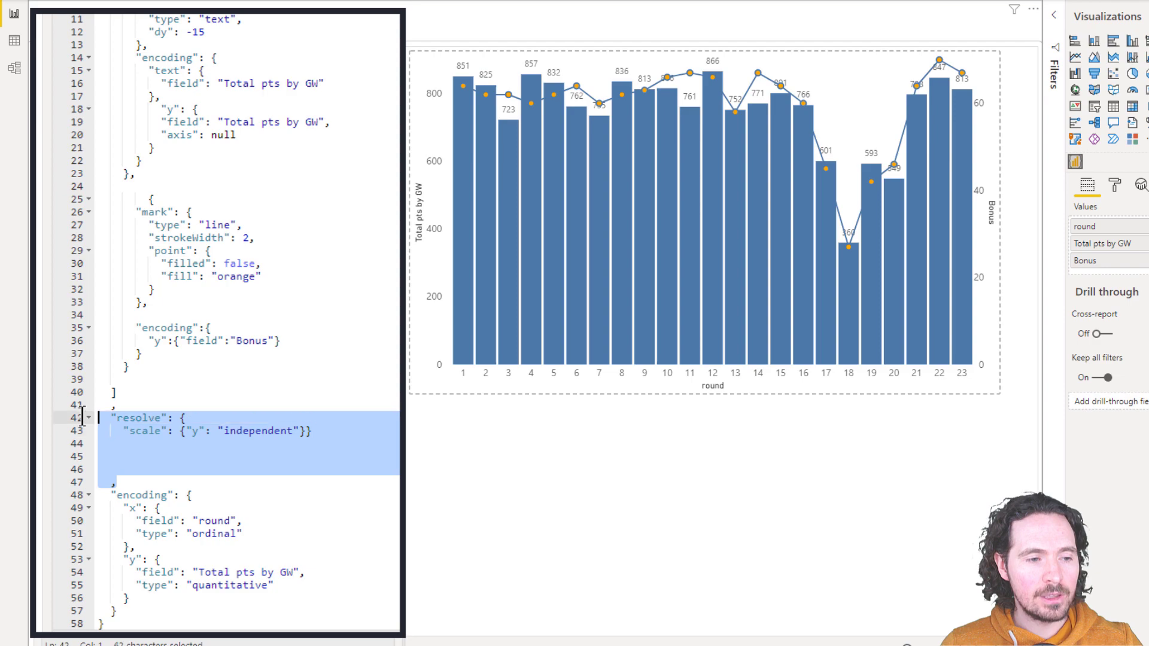
{"action": "left_click", "coordinate": [144, 460]}
{"action": "left_click", "coordinate": [391, 428]}
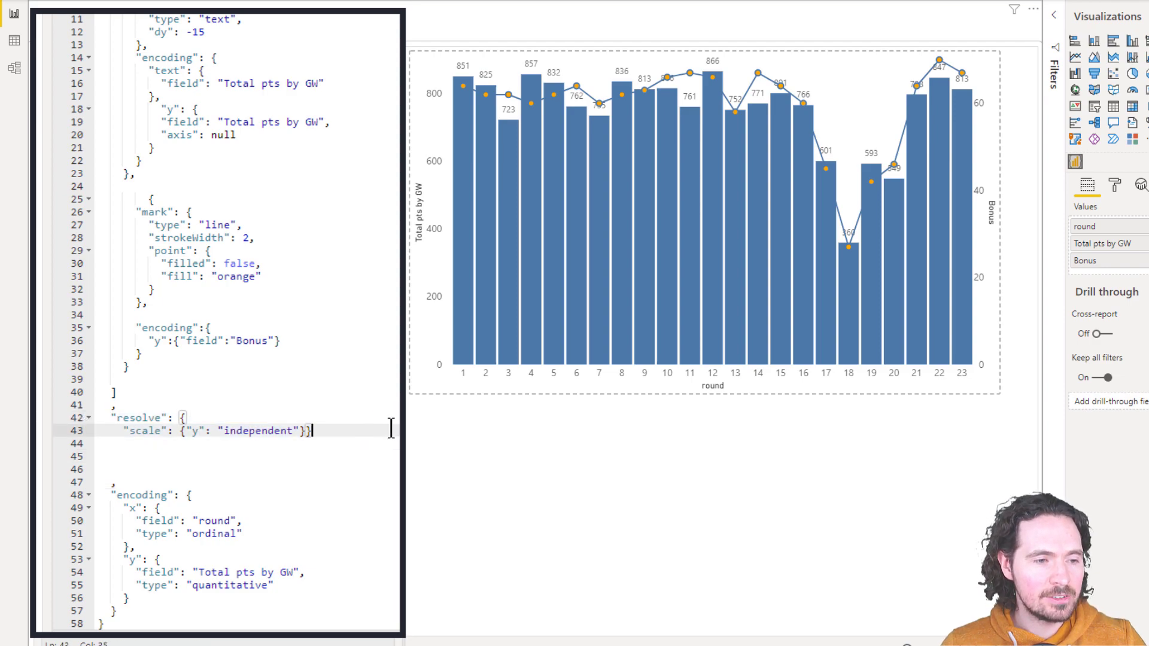
{"action": "left_click_drag", "start_coordinate": [118, 482], "coordinate": [49, 419]}
{"action": "key", "text": "BackSpace"}
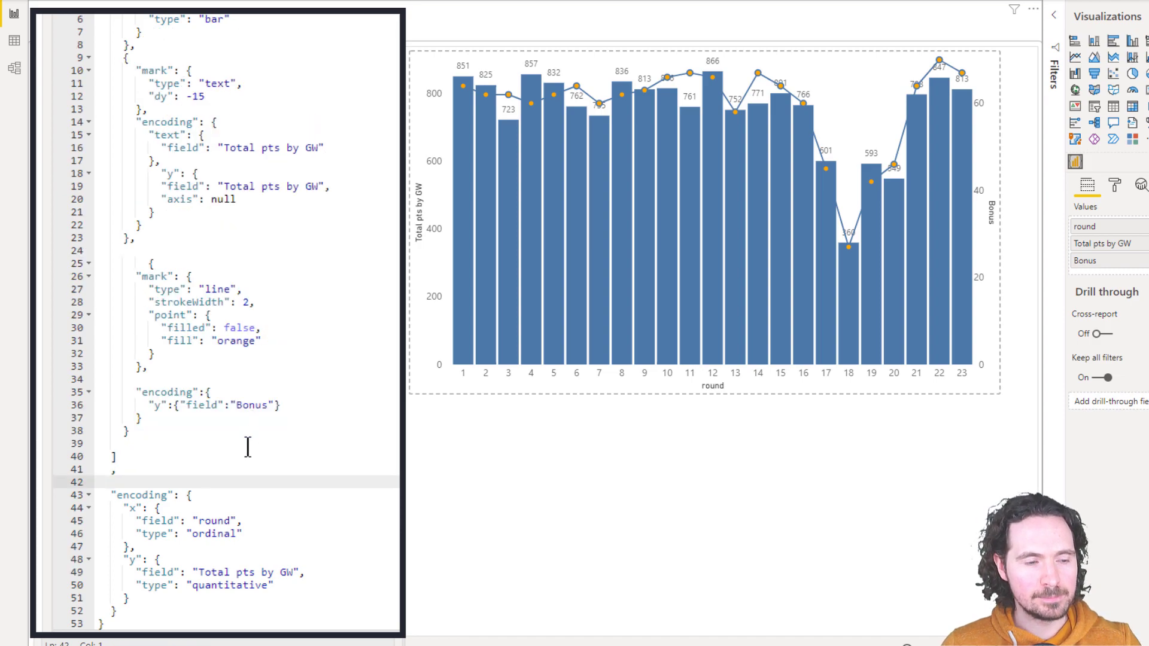
Step: Remove the "y" channel with the null axis from the text layer's encoding and apply the specification
{"action": "scroll", "coordinate": [248, 447], "scroll_direction": "up", "scroll_amount": 2}
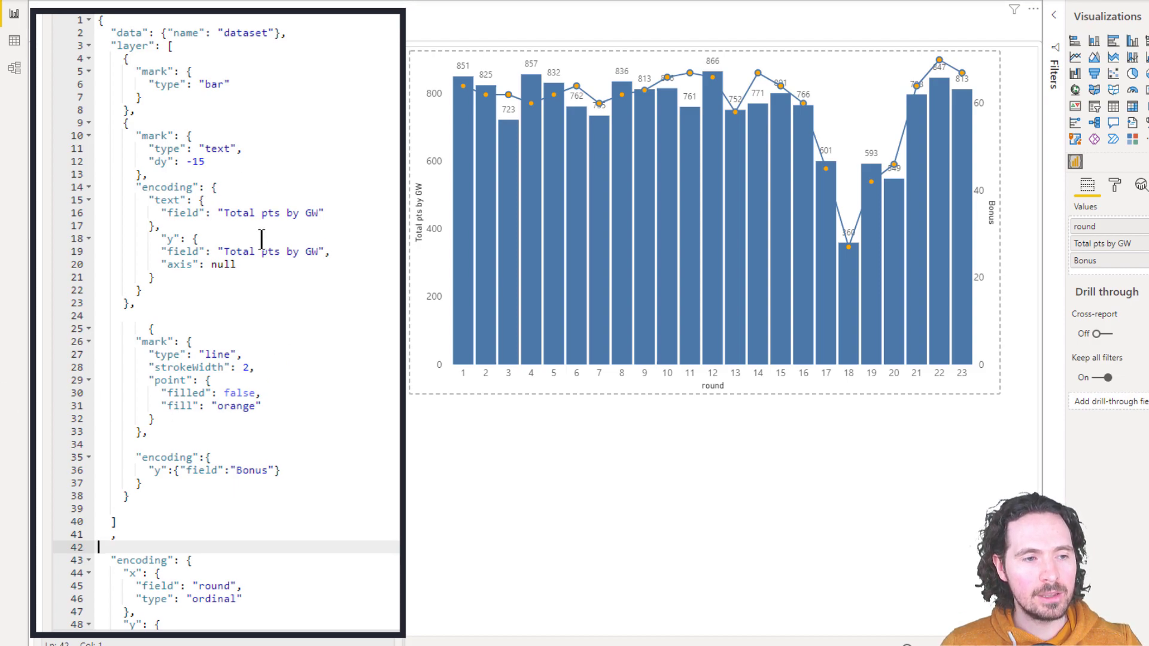
{"action": "left_click", "coordinate": [164, 275]}
{"action": "left_click", "coordinate": [153, 227], "text": "shift"}
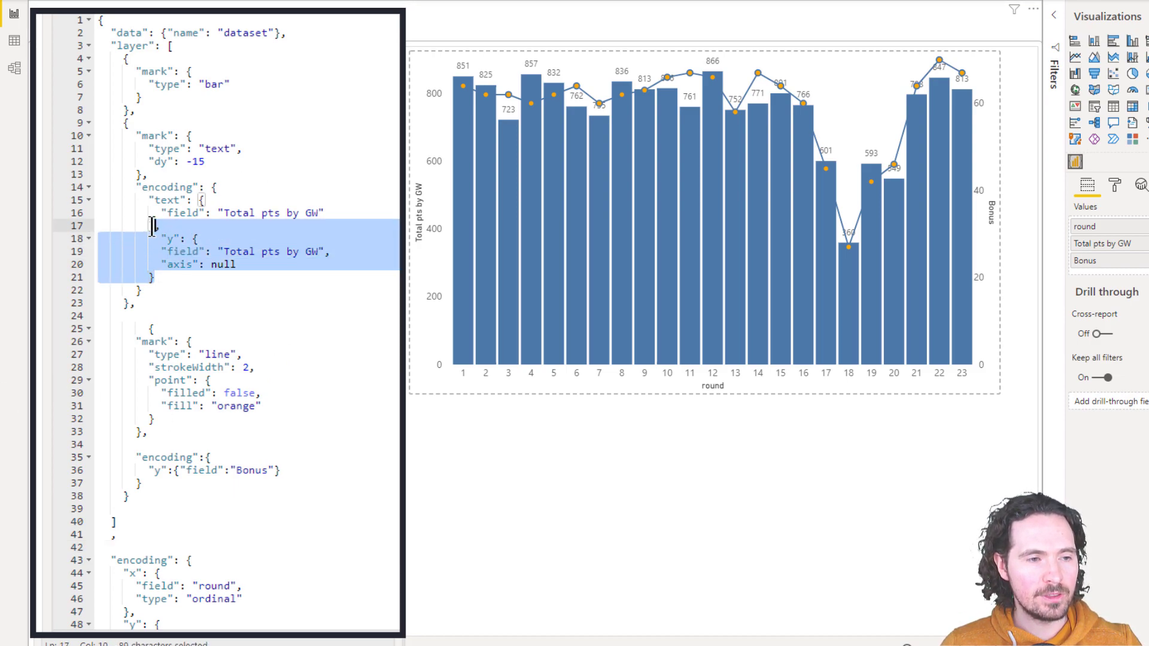
{"action": "key", "text": "BackSpace"}
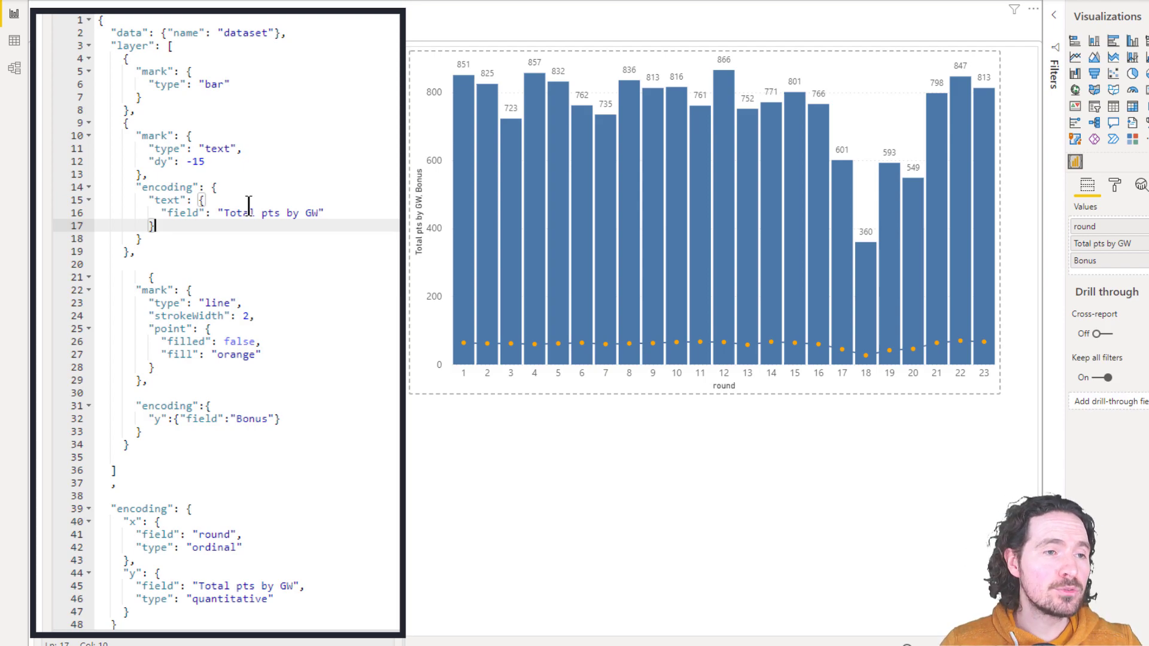
Step: Auto-format the JSON specification and copy the whole text layer object
{"action": "key", "text": "ctrl+alt+f"}
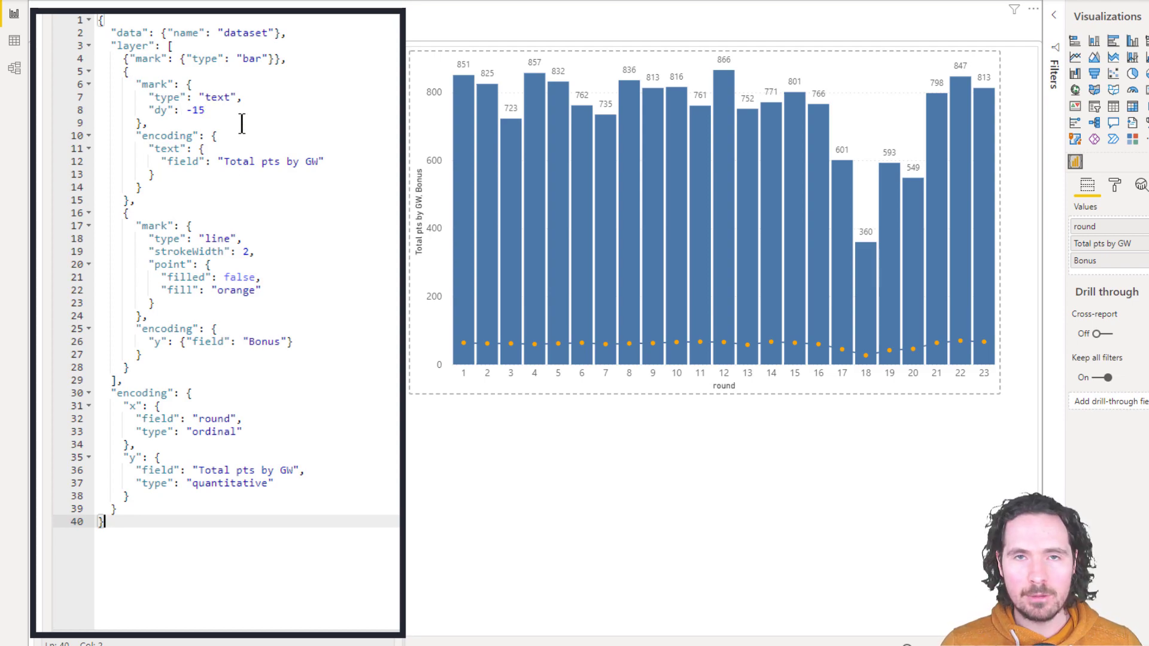
{"action": "left_click", "coordinate": [152, 174]}
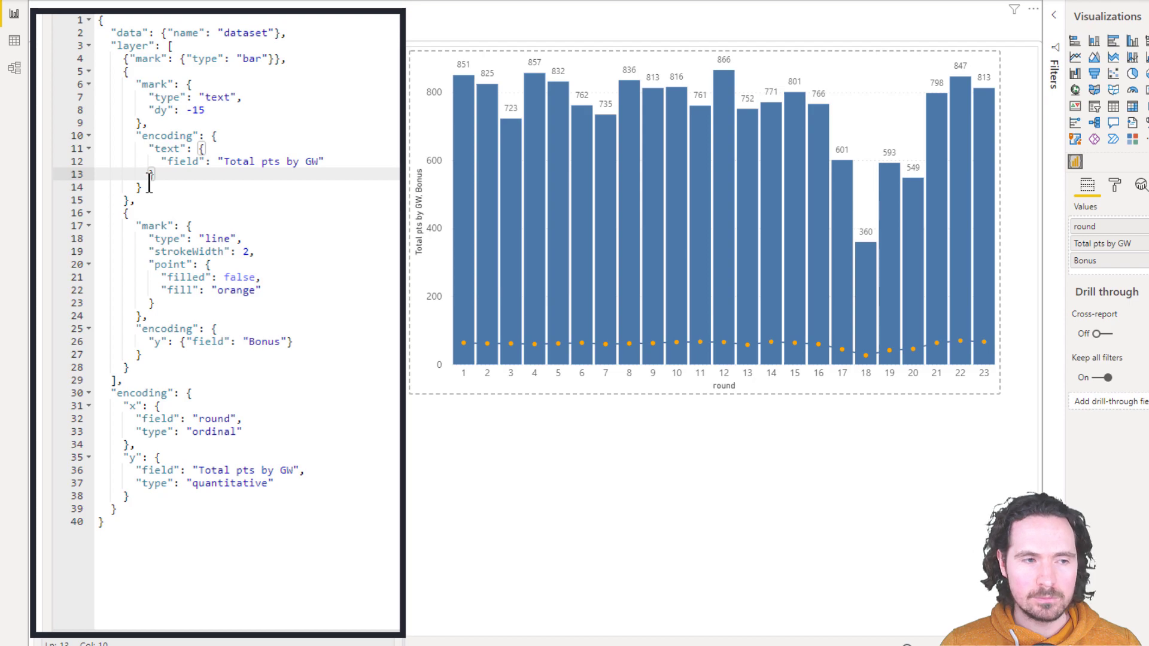
{"action": "left_click", "coordinate": [150, 184]}
{"action": "left_click", "coordinate": [131, 200]}
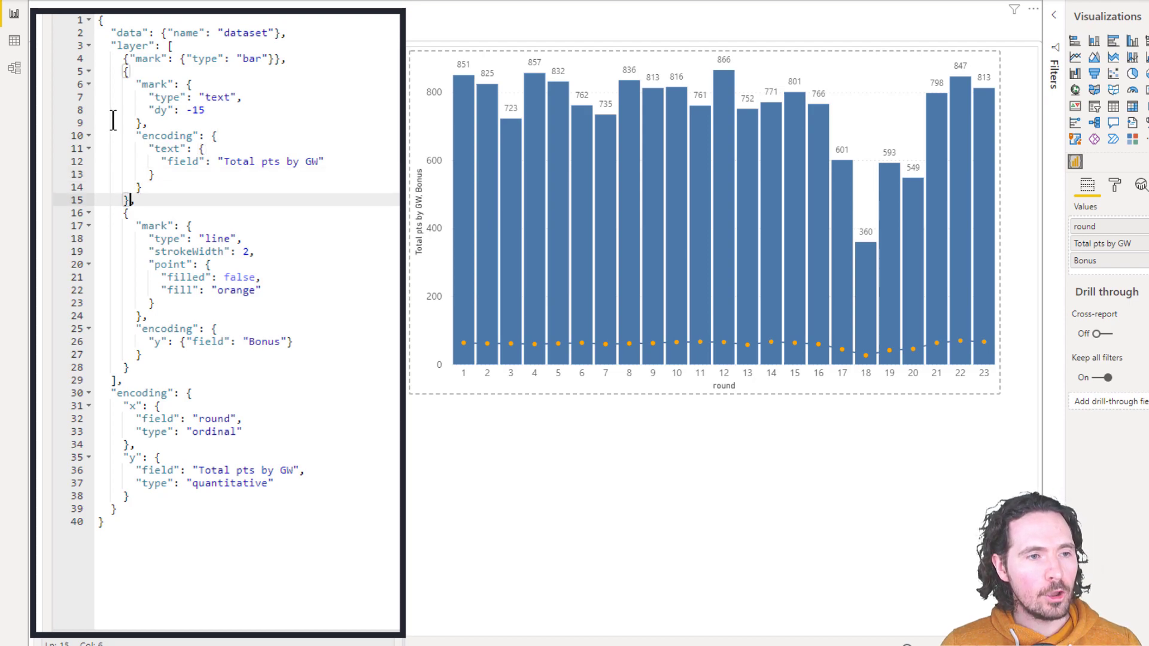
{"action": "left_click_drag", "start_coordinate": [119, 72], "coordinate": [130, 200]}
{"action": "key", "text": "ctrl+c"}
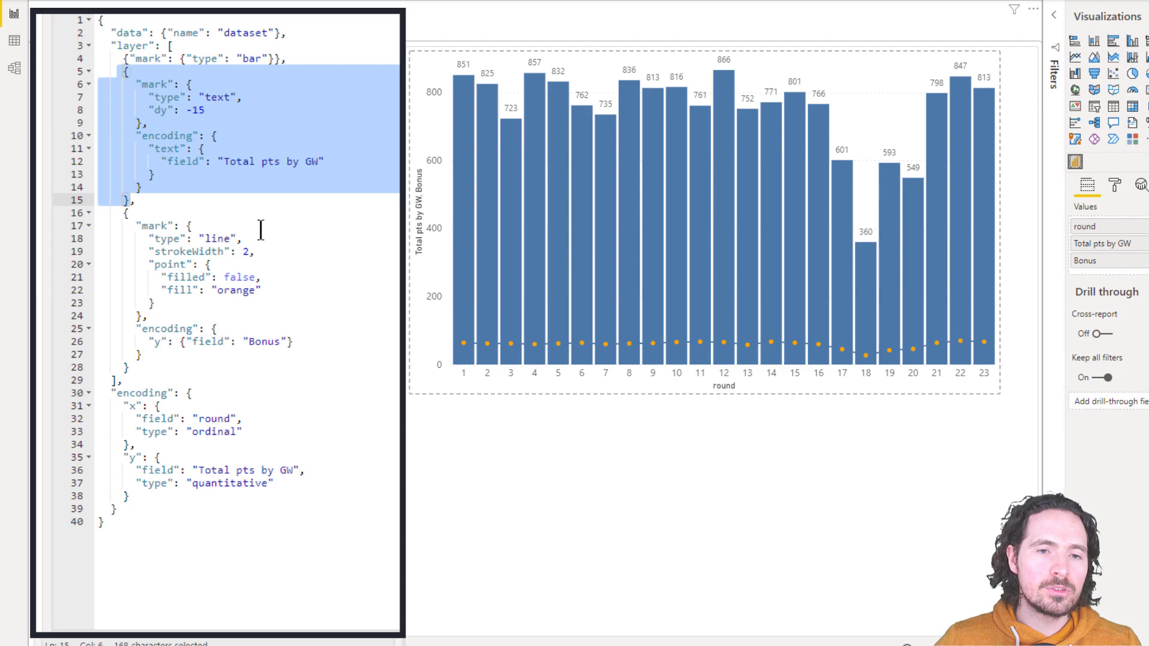
Step: Add a comma after the line layer and paste the copied text layer below it
{"action": "left_click", "coordinate": [152, 368]}
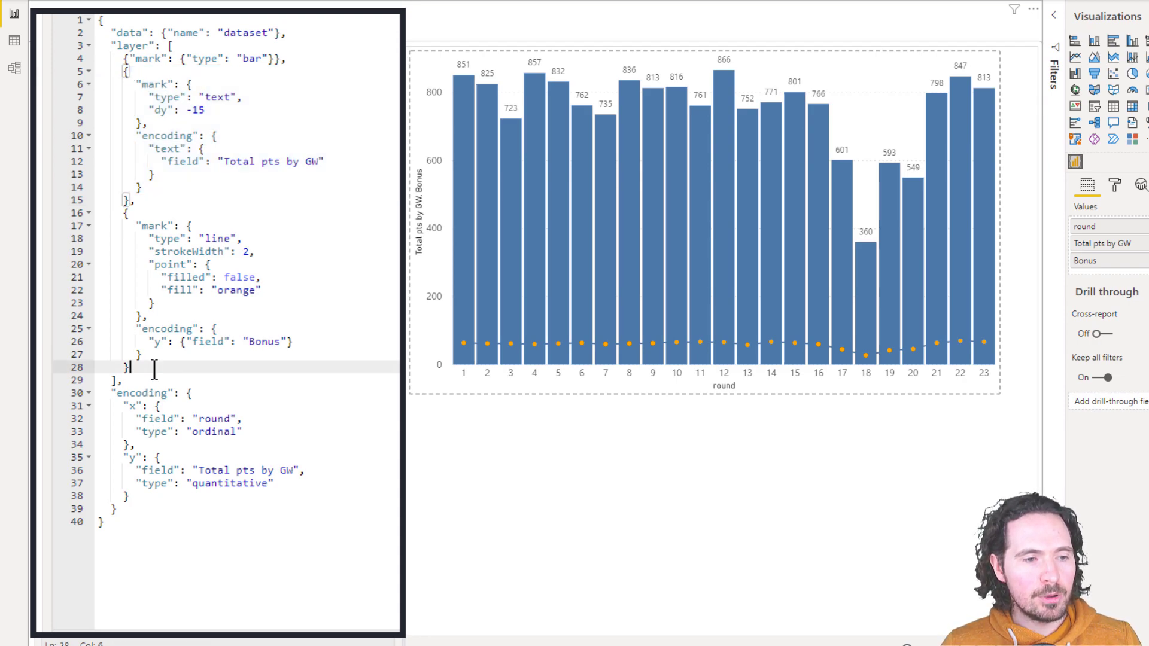
{"action": "type", "text": ","}
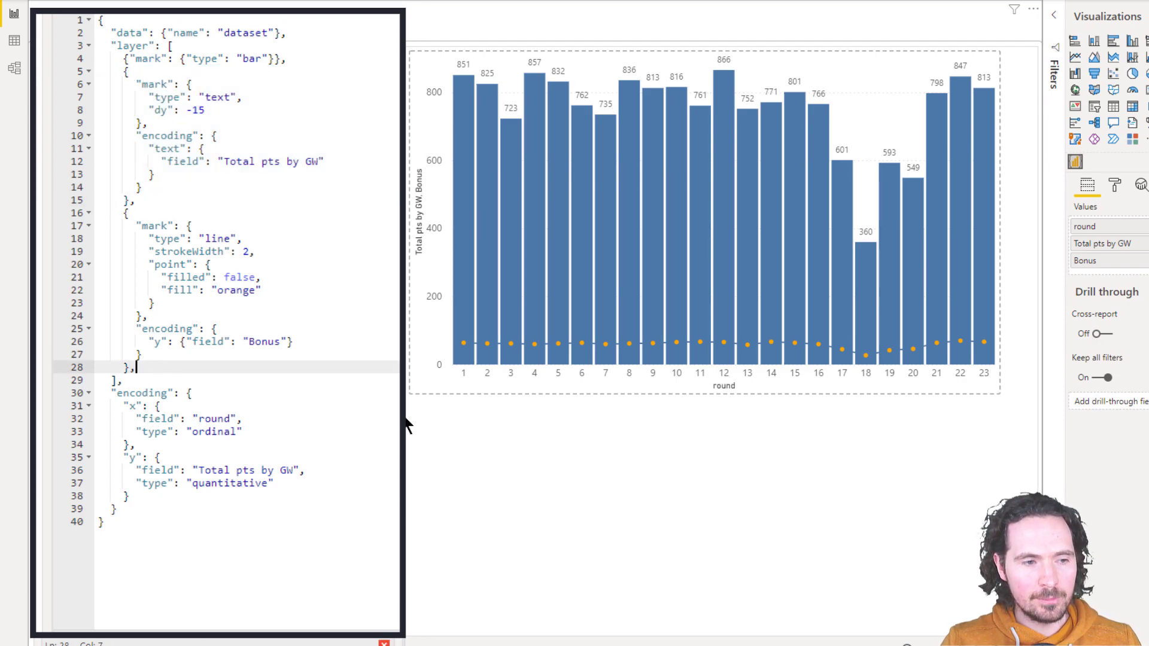
{"action": "key", "text": "Return"}
{"action": "key", "text": "Return"}
{"action": "key", "text": "Return"}
{"action": "key", "text": "Up"}
{"action": "key", "text": "Up"}
{"action": "key", "text": "ctrl+v"}
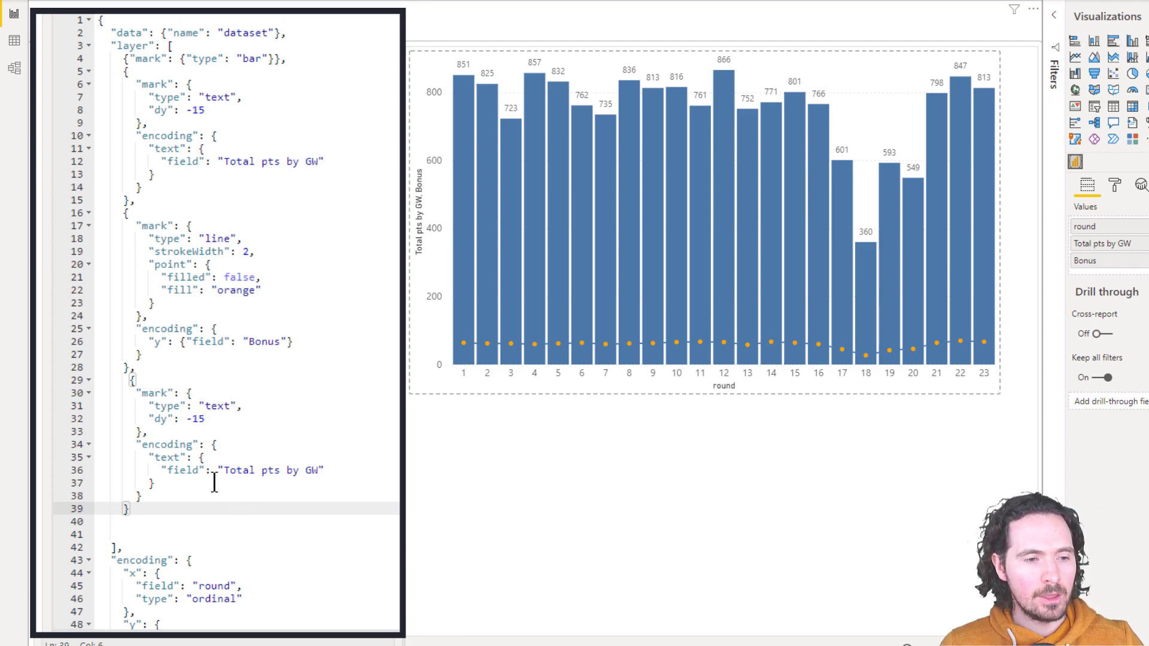
Step: Set the pasted text layer's text field to "Bonus"
{"action": "left_click_drag", "start_coordinate": [225, 471], "coordinate": [319, 470]}
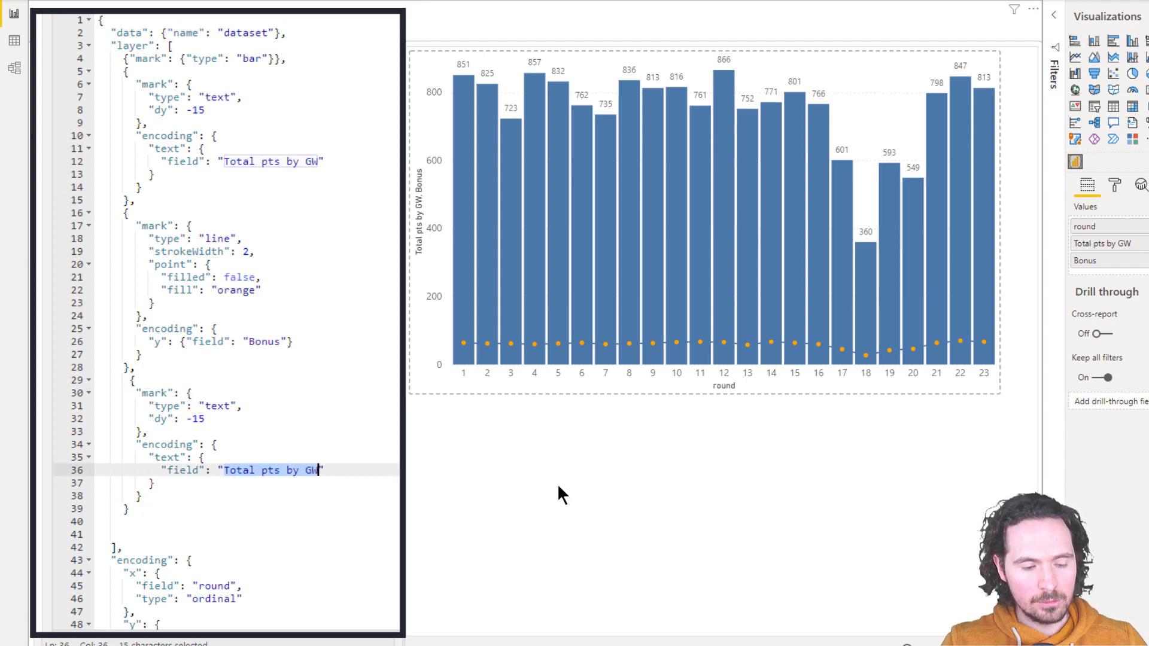
{"action": "type", "text": "B"}
{"action": "type", "text": "on"}
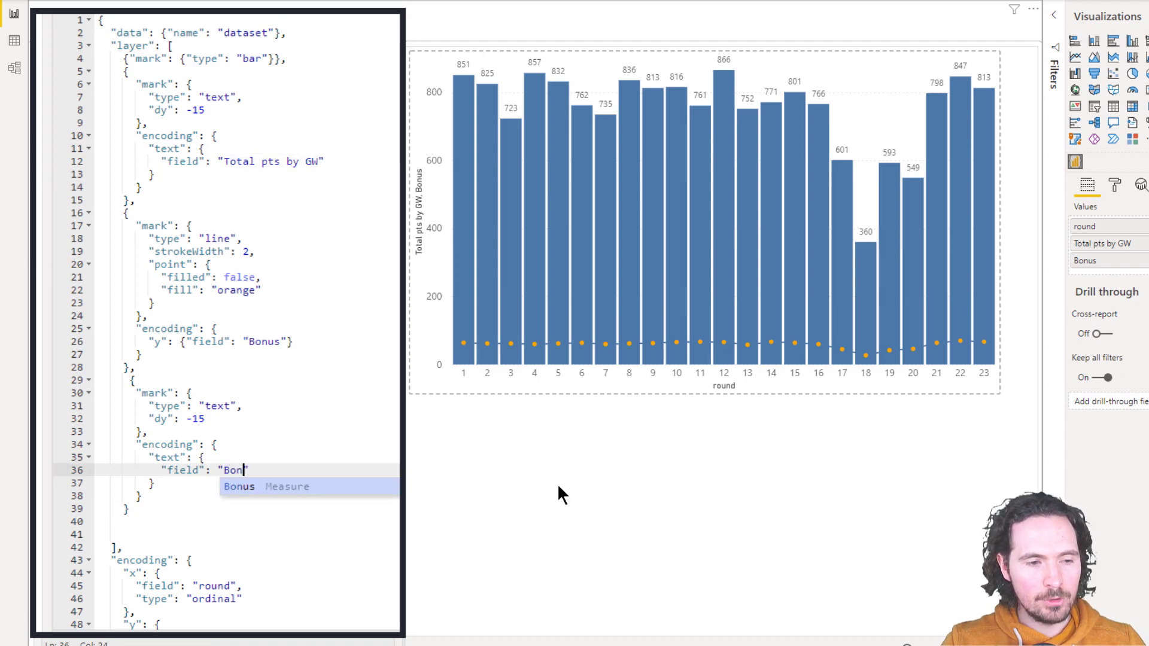
{"action": "key", "text": "Tab"}
{"action": "key", "text": "Right"}
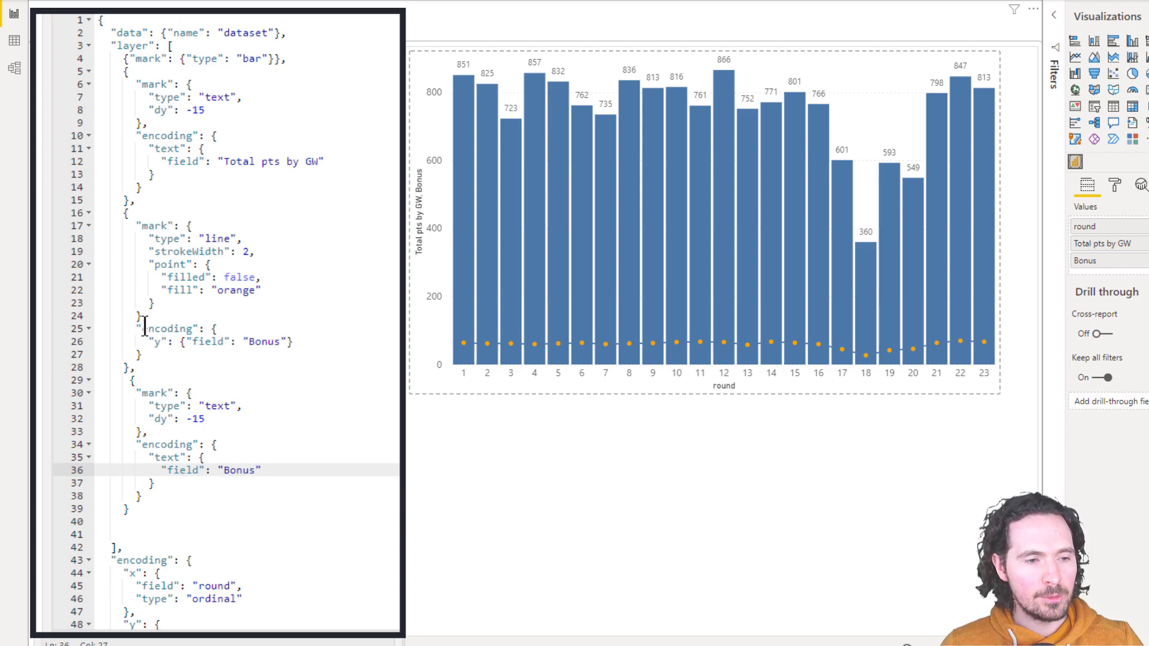
Step: Review the shared encoding and copy the "y" channel with field "Bonus" from the line layer
{"action": "left_click", "coordinate": [303, 341]}
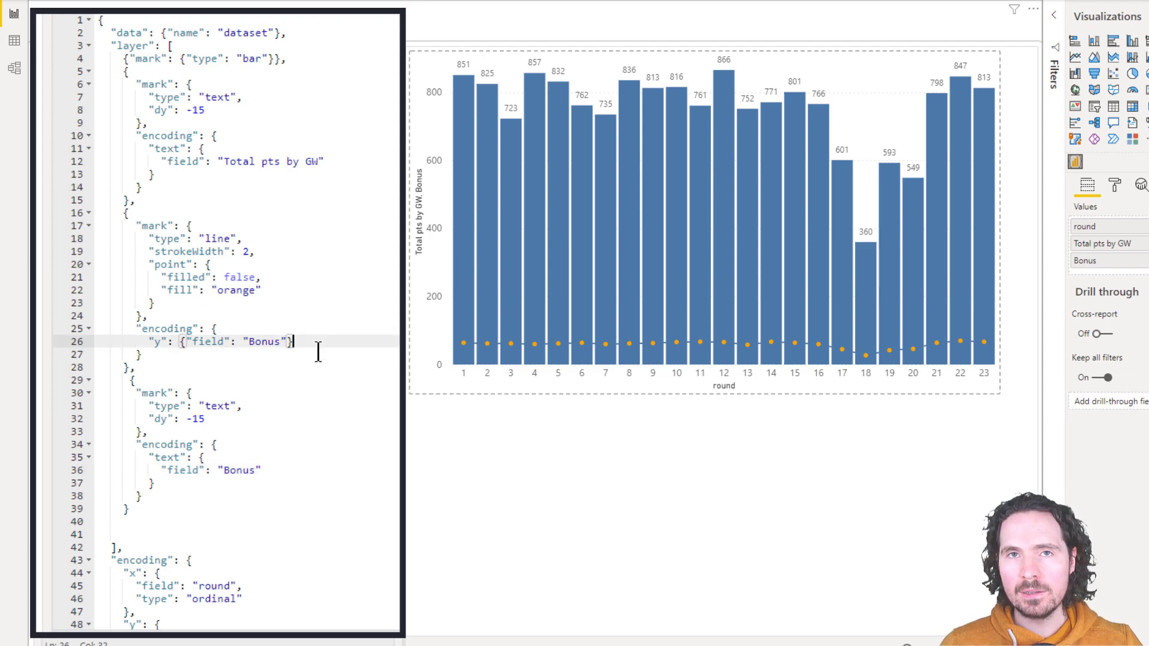
{"action": "scroll", "coordinate": [284, 419], "scroll_direction": "down", "scroll_amount": 2}
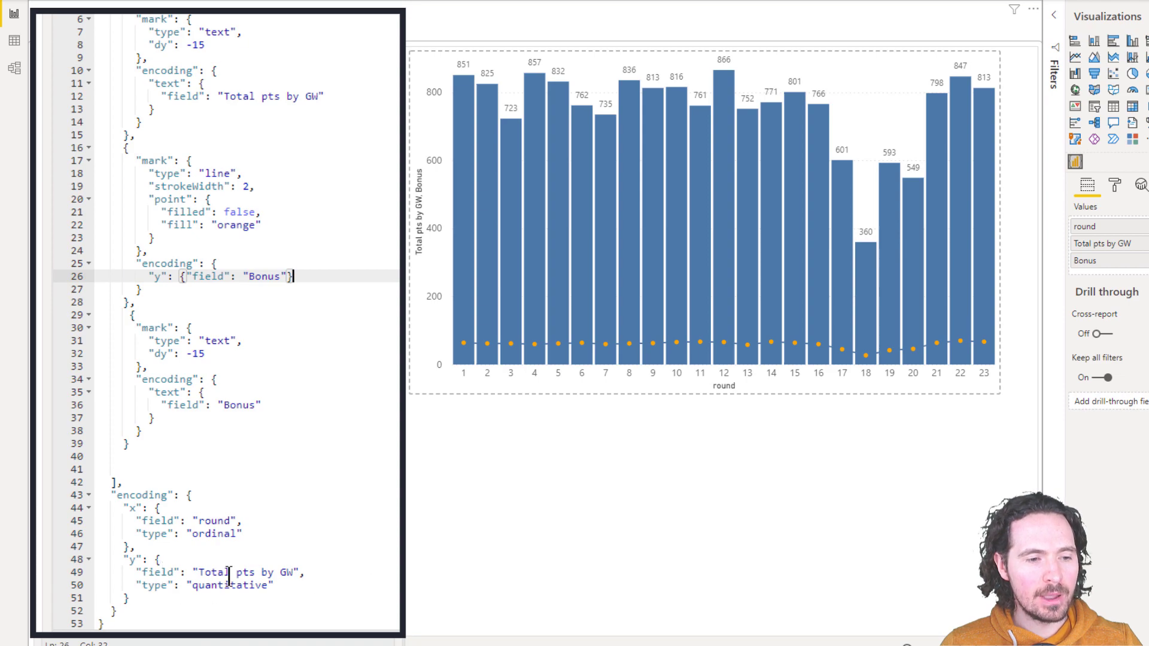
{"action": "scroll", "coordinate": [245, 509], "scroll_direction": "up", "scroll_amount": 2}
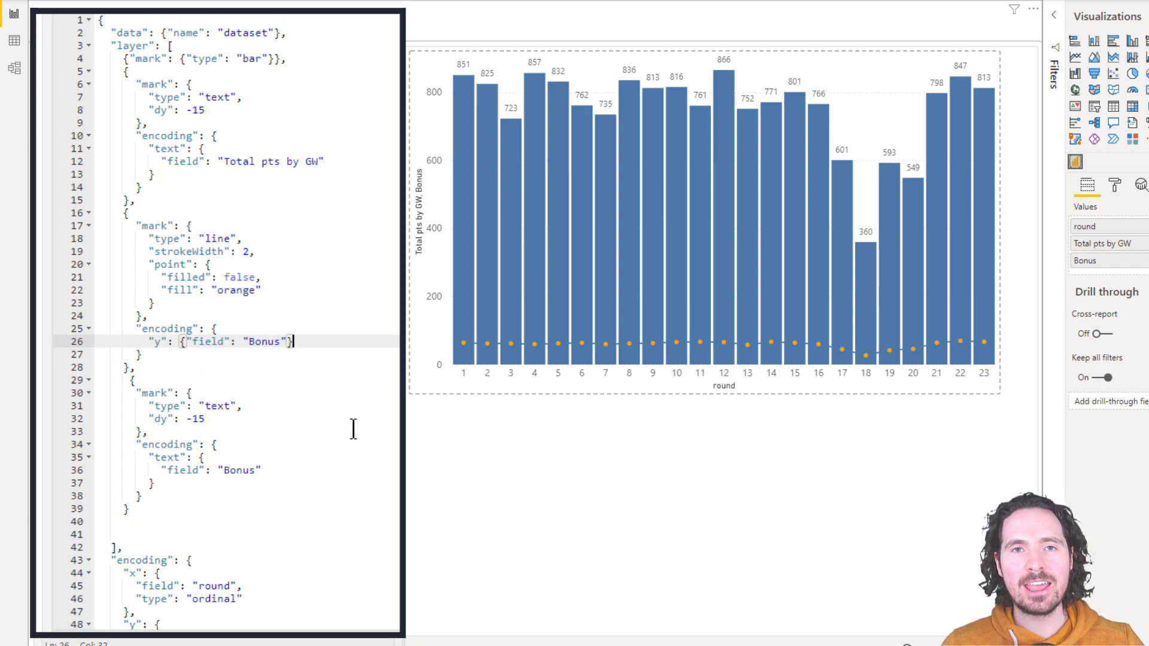
{"action": "key", "text": "Down"}
{"action": "key", "text": "Down"}
{"action": "key", "text": "Down"}
{"action": "key", "text": "Down"}
{"action": "key", "text": "Down"}
{"action": "key", "text": "Down"}
{"action": "key", "text": "Down"}
{"action": "key", "text": "Down"}
{"action": "key", "text": "Down"}
{"action": "key", "text": "Down"}
{"action": "left_click_drag", "start_coordinate": [133, 343], "coordinate": [288, 342]}
{"action": "key", "text": "ctrl+c"}
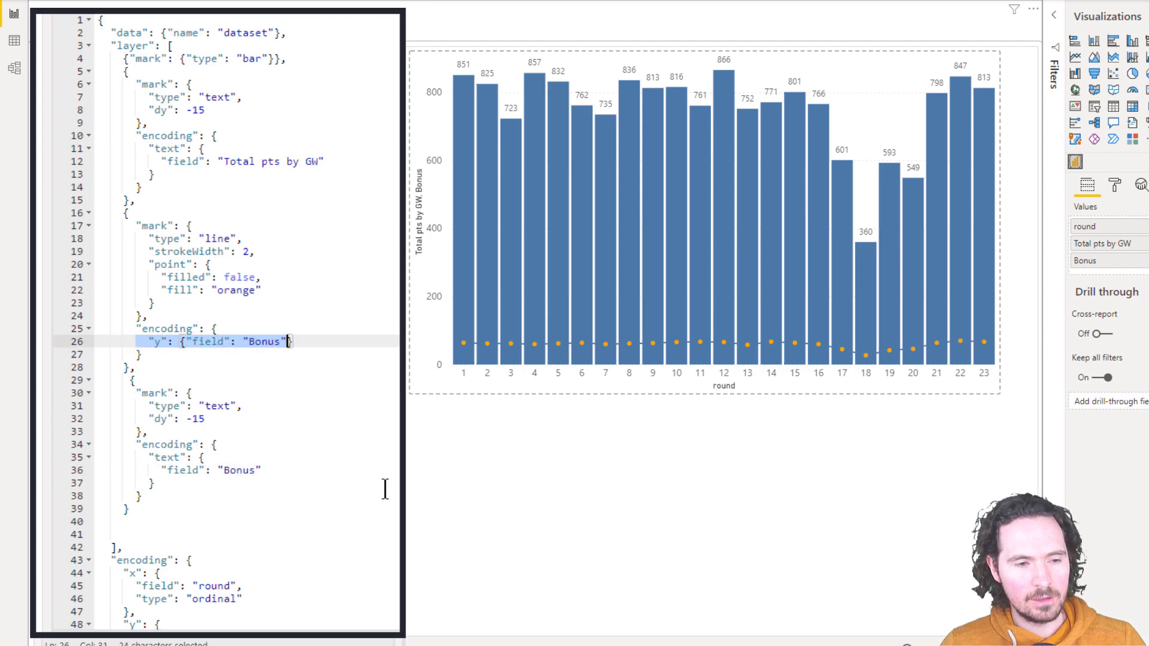
Step: Add a comma after the new text layer's "Bonus" field, paste the "y" channel on the line below and close its brace
{"action": "left_click", "coordinate": [281, 470]}
{"action": "type", "text": ","}
{"action": "key", "text": "Return"}
{"action": "key", "text": "ctrl+v"}
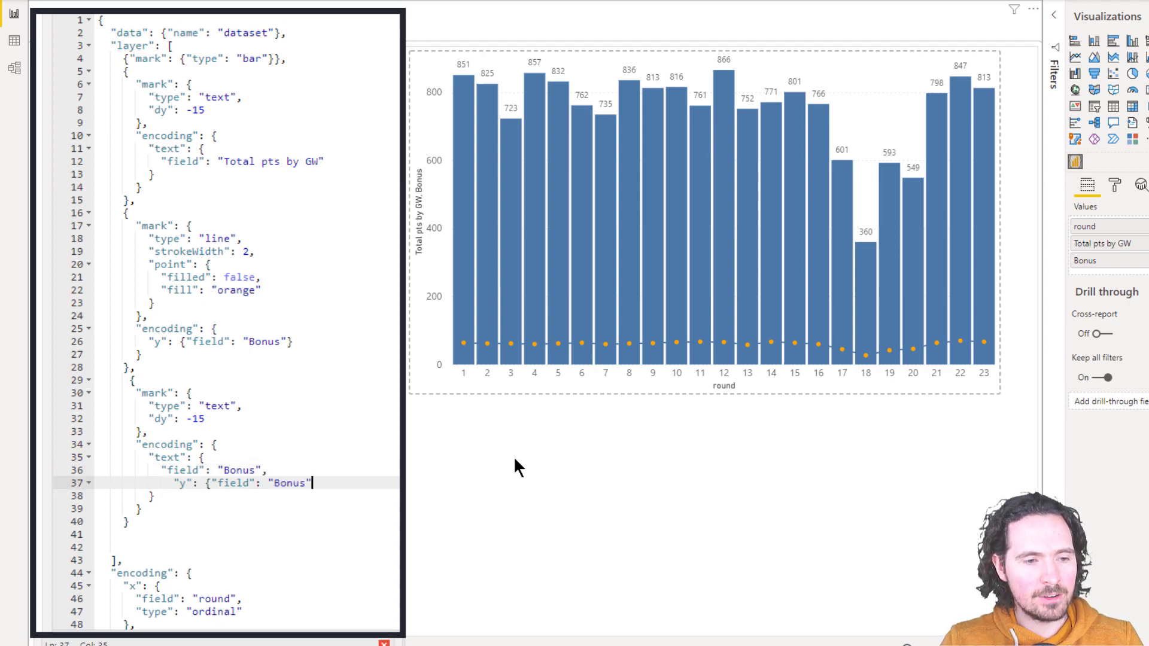
{"action": "type", "text": "}"}
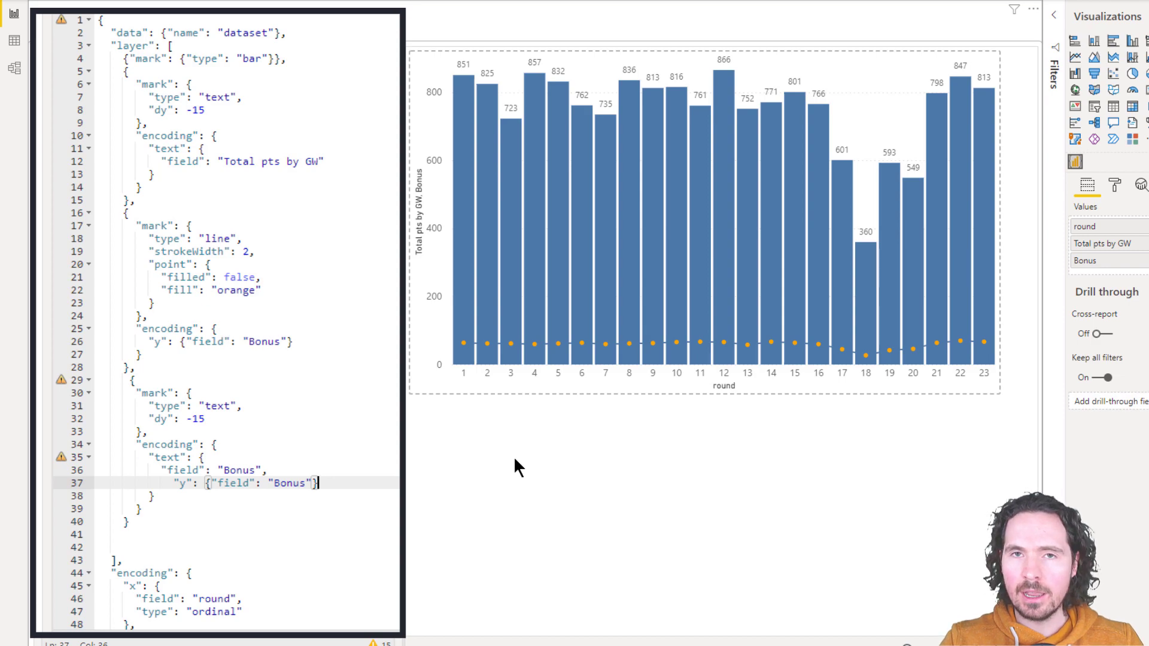
{"action": "key", "text": "Down"}
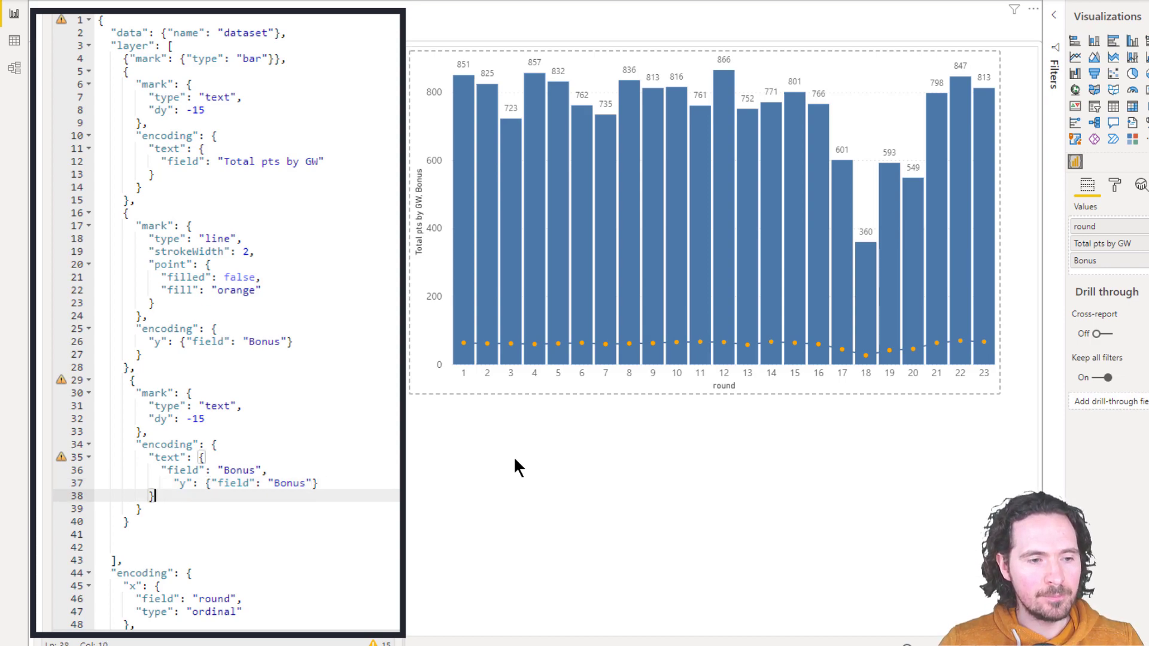
Step: Close the text channel right after the Bonus label layer's "Bonus" field and delete the surplus closing brace below the "y" channel
{"action": "left_click", "coordinate": [263, 470]}
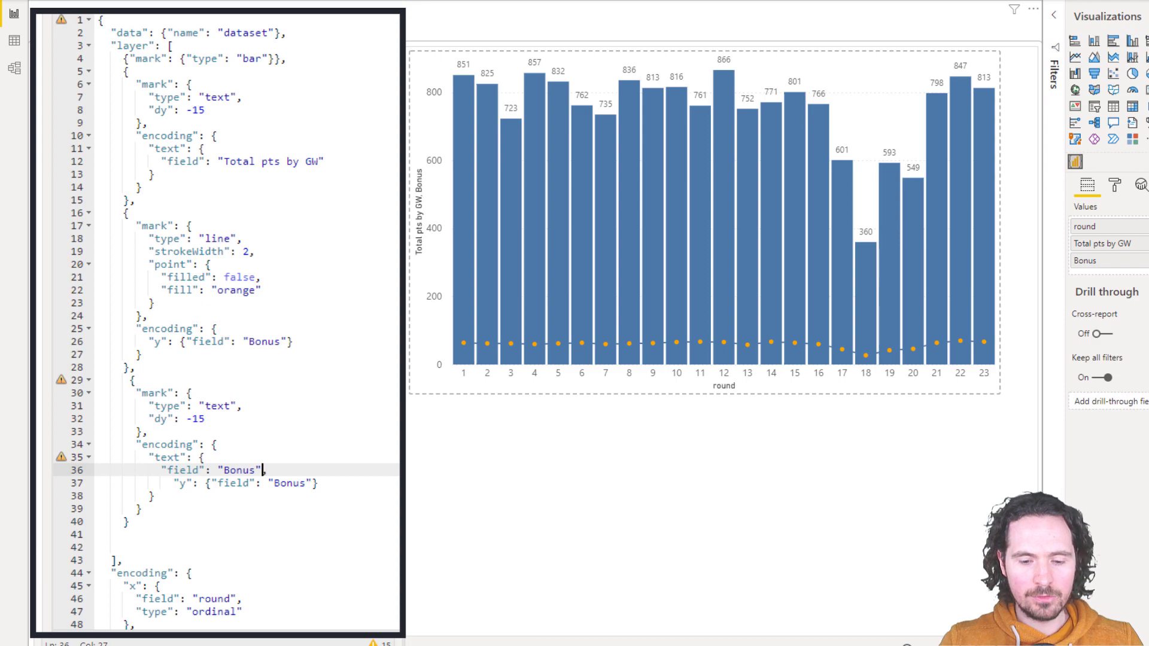
{"action": "type", "text": "}"}
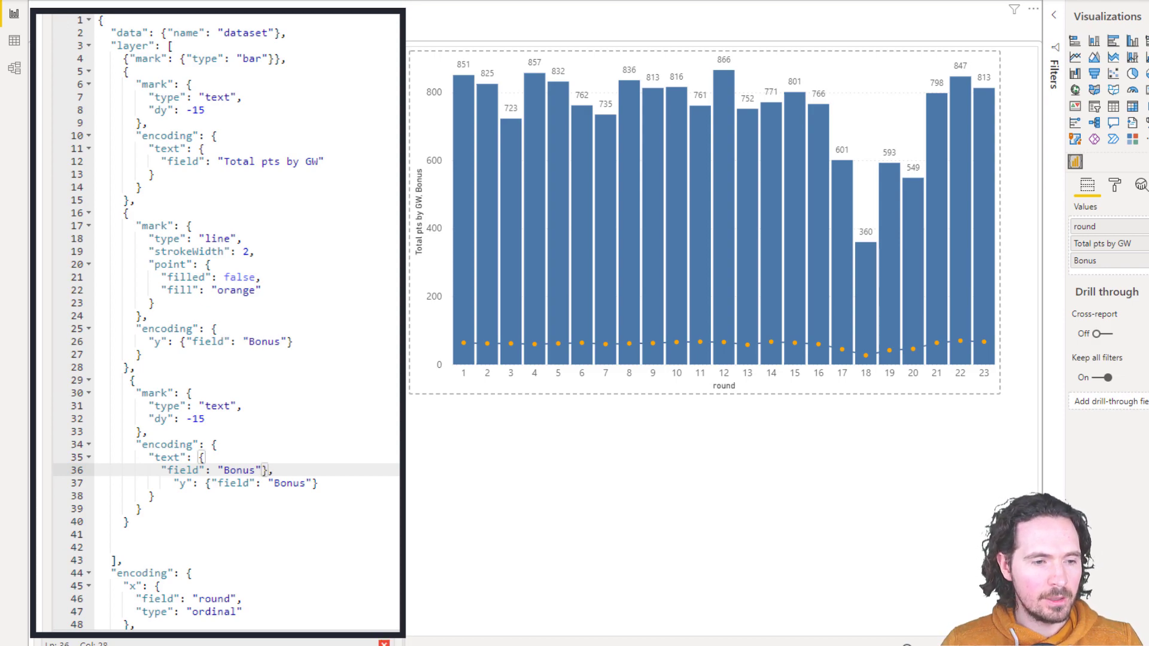
{"action": "left_click", "coordinate": [252, 512]}
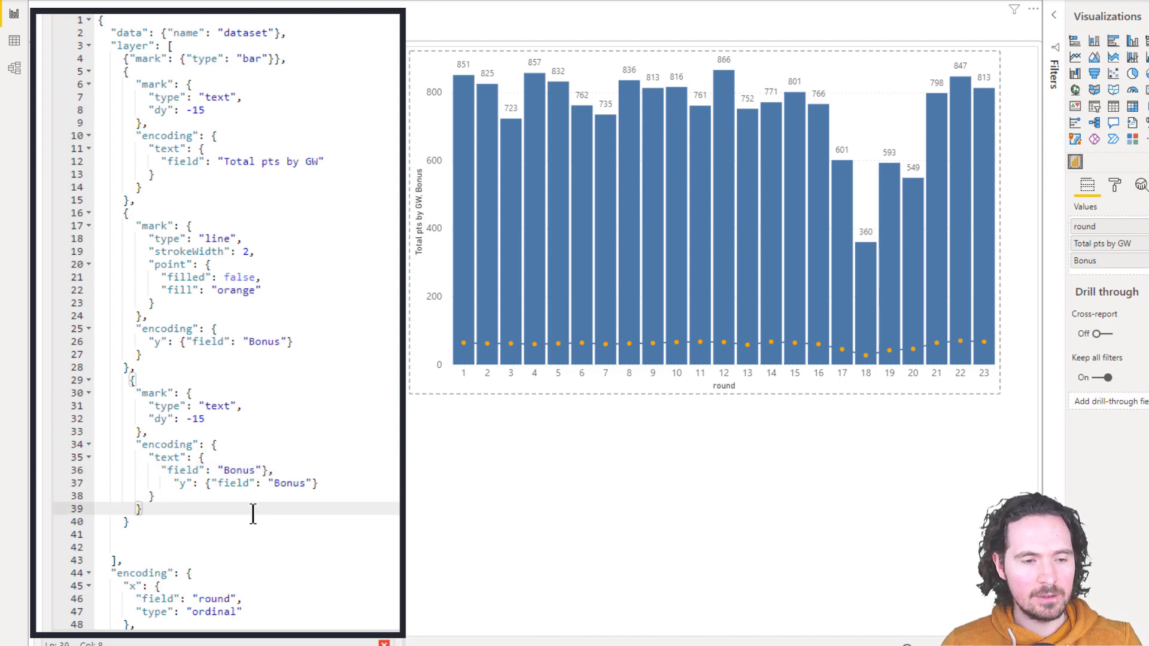
{"action": "key", "text": "BackSpace"}
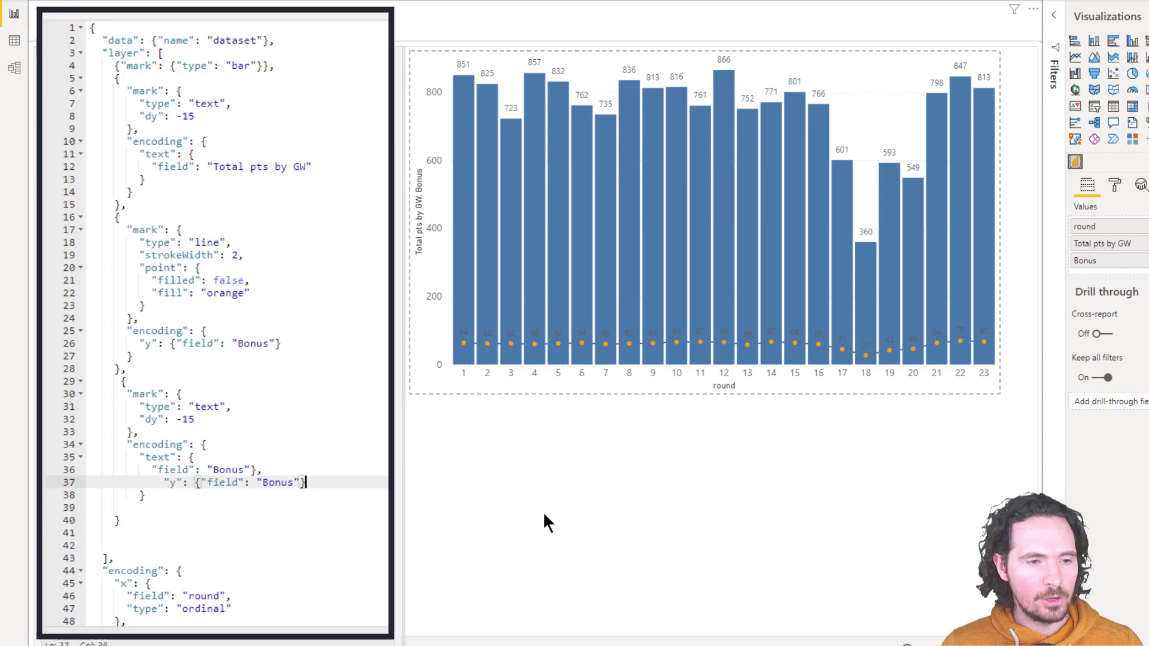
Step: Add a "color" channel with value "white" after the "y" channel in the Bonus text layer's encoding
{"action": "type", "text": ","}
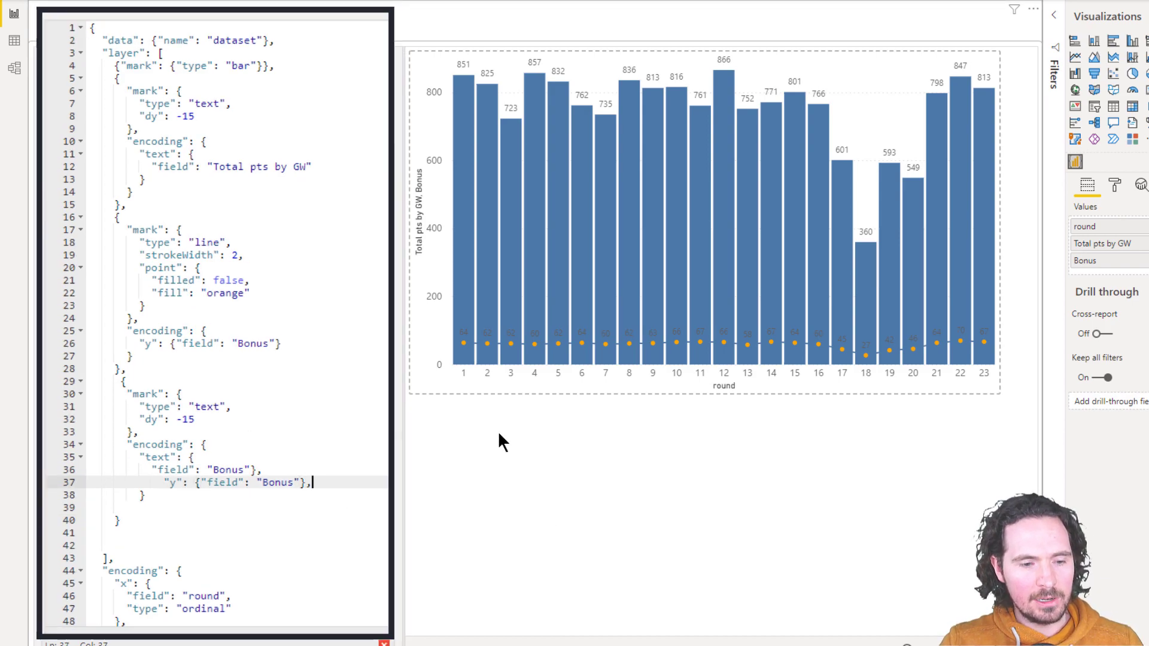
{"action": "key", "text": "Return"}
{"action": "type", "text": "\"color\":{\"value\":\"white\"}"}
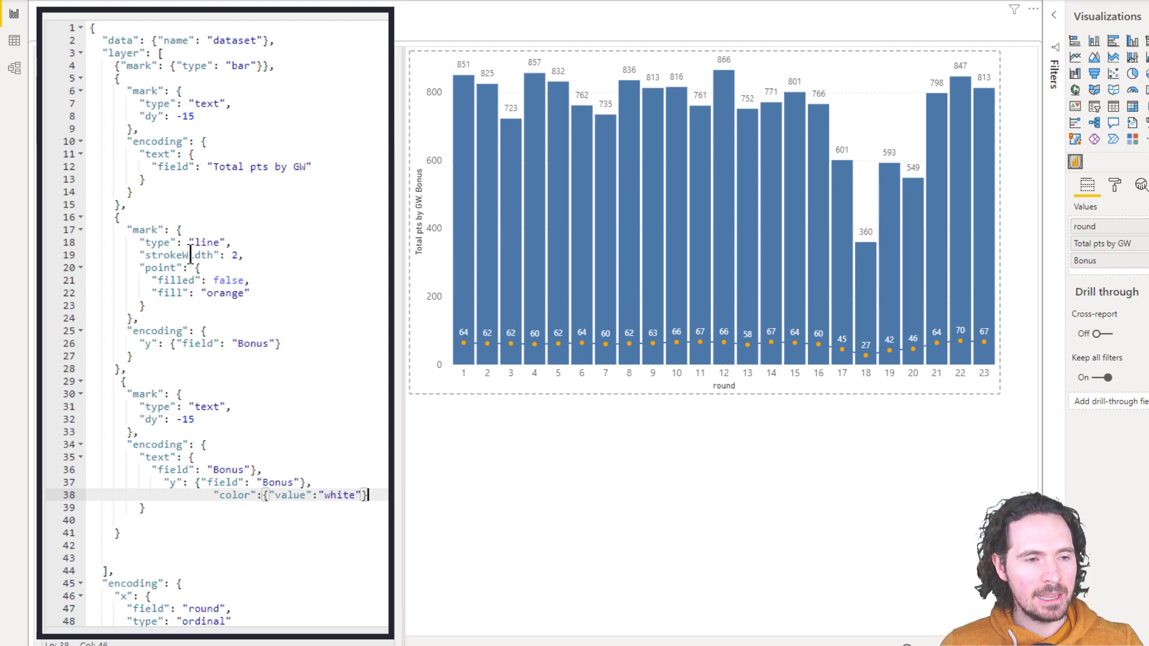
Step: Add a "stroke" property of "orange" to the line mark below its type and apply the specification
{"action": "left_click", "coordinate": [238, 243]}
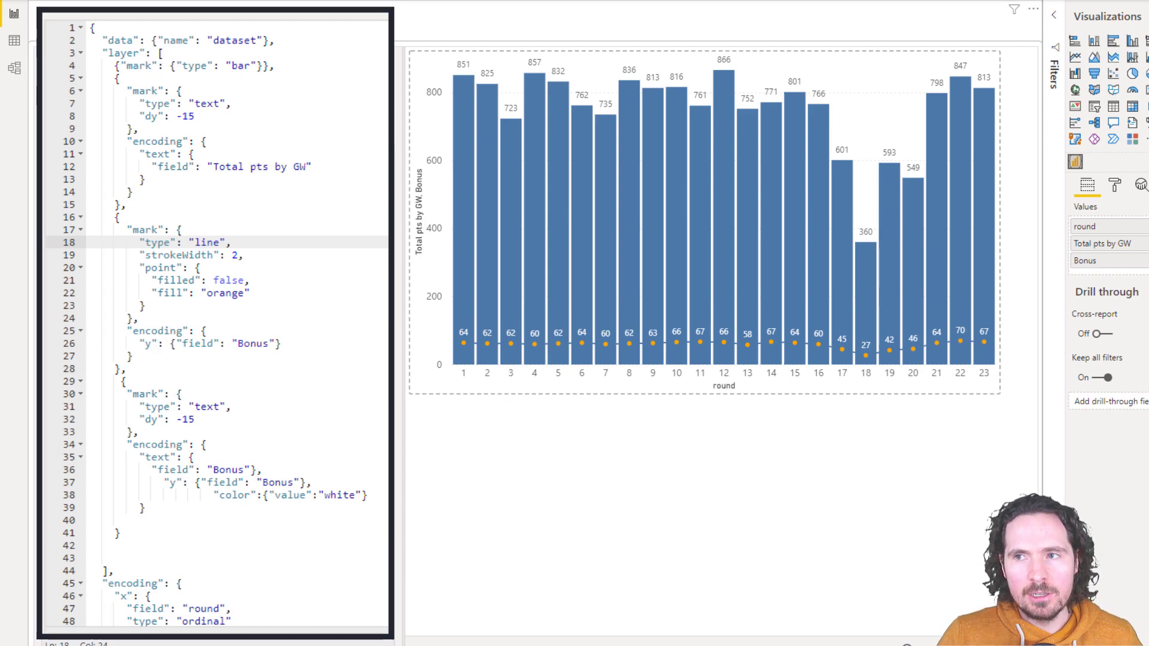
{"action": "key", "text": "Return"}
{"action": "type", "text": "\"stroke\":"}
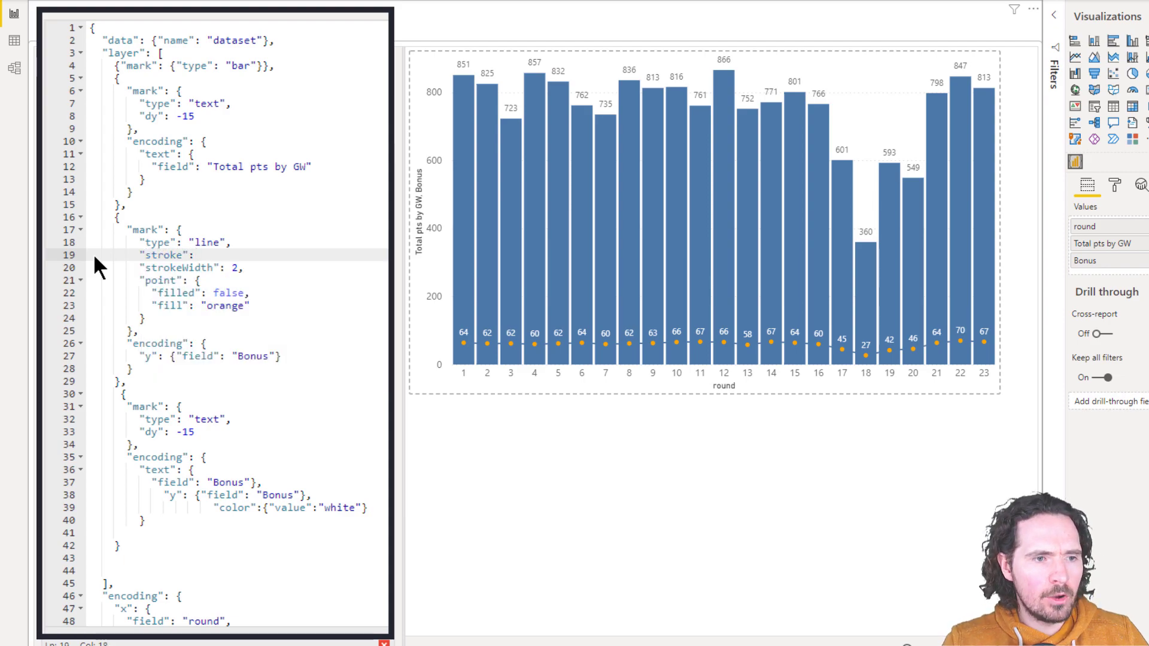
{"action": "type", "text": "\"or"}
{"action": "key", "text": "Return"}
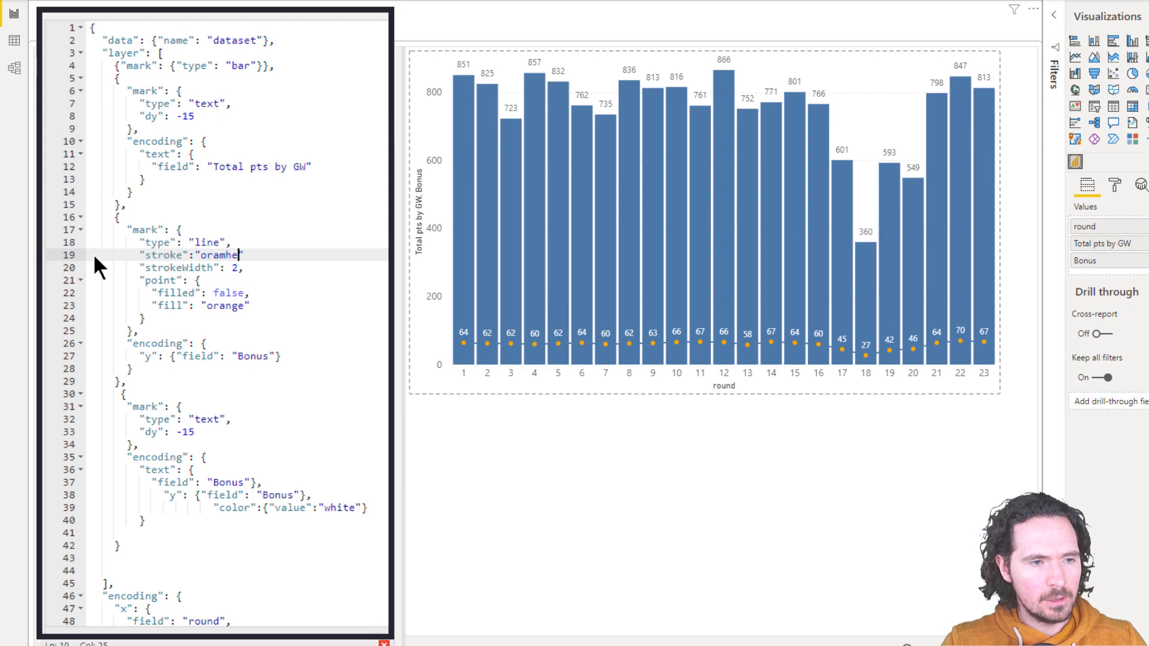
{"action": "key", "text": "Right"}
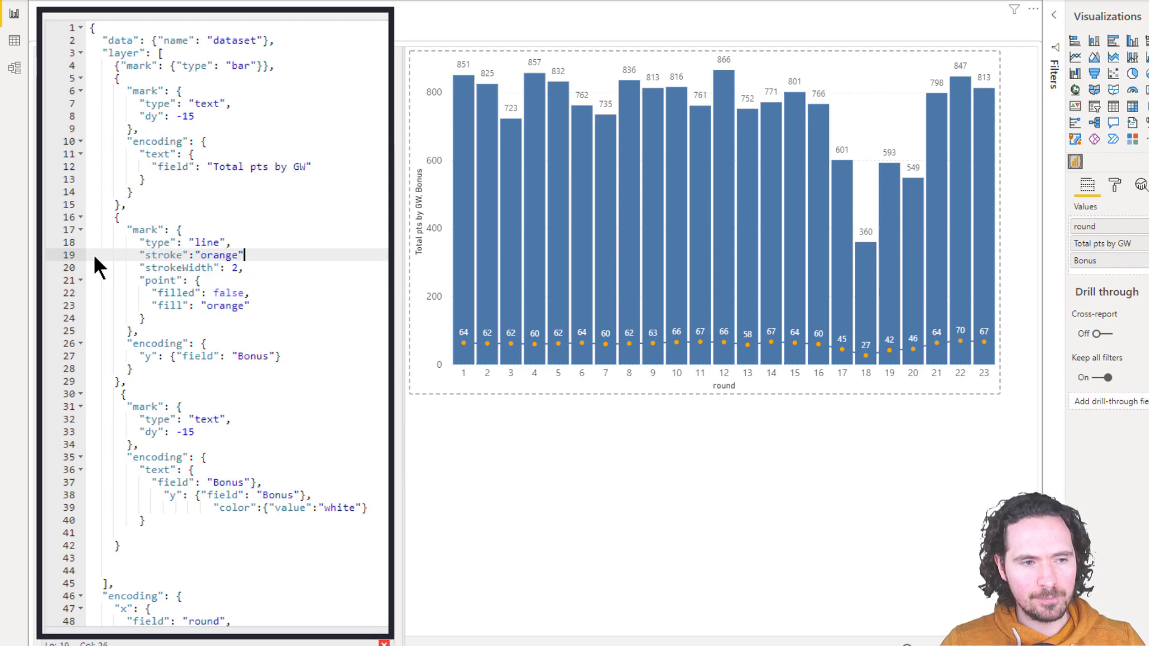
{"action": "type", "text": ","}
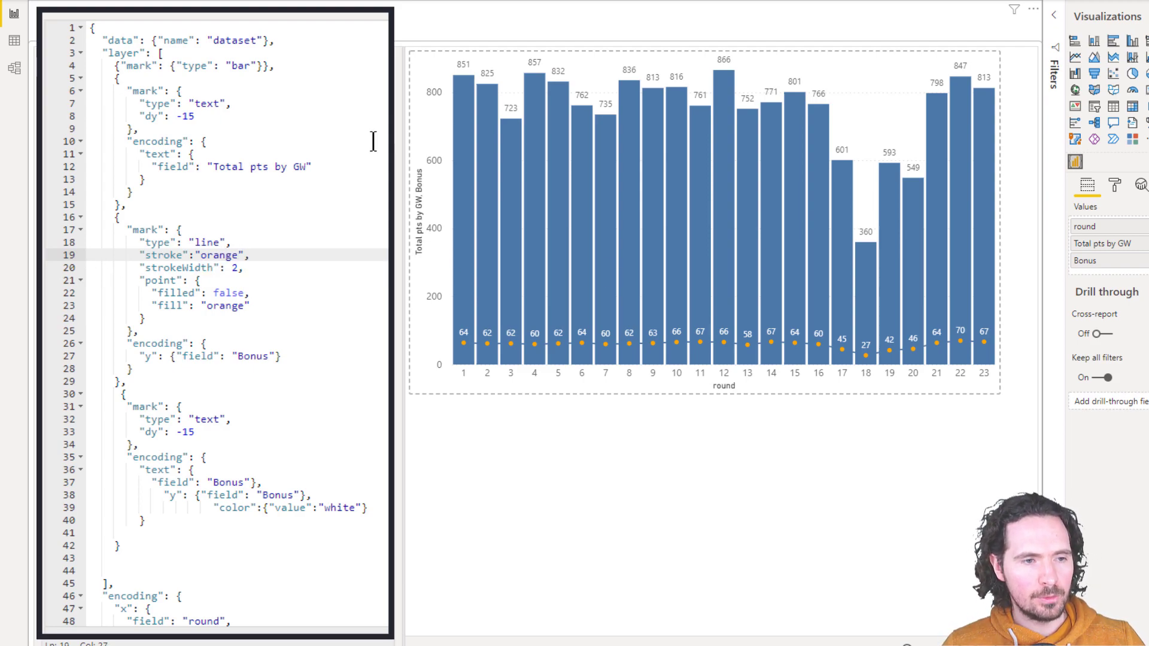
{"action": "key", "text": "ctrl+Return"}
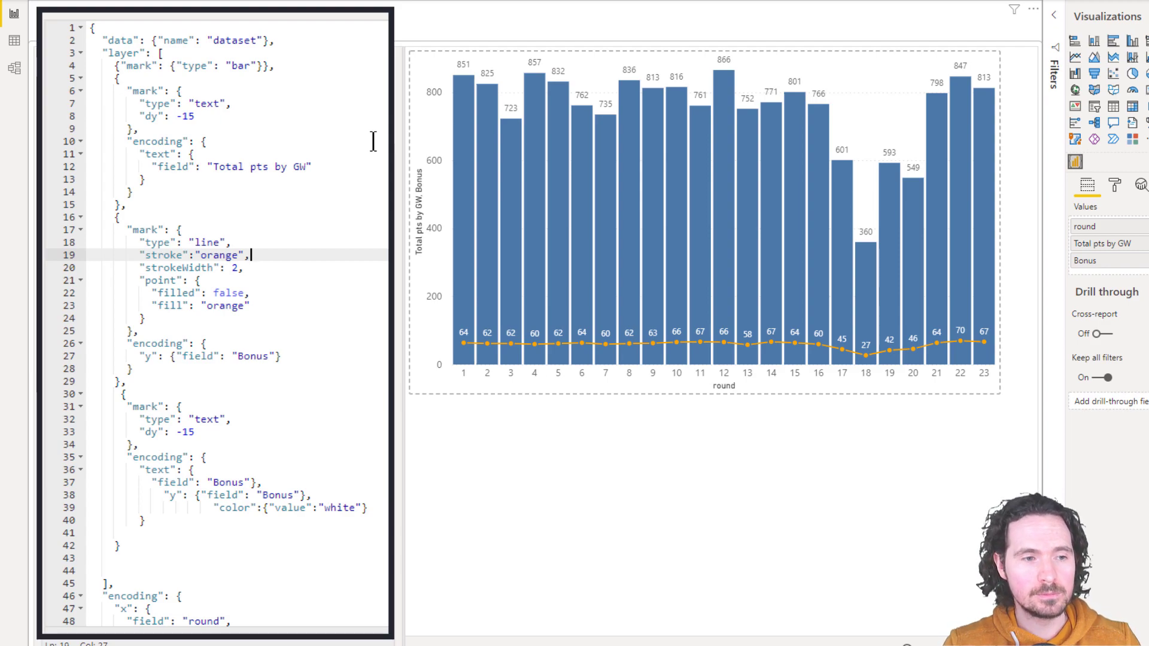
Step: Change the Bonus line layer's mark type to "rule" and auto-format the JSON specification
{"action": "double_click", "coordinate": [206, 242]}
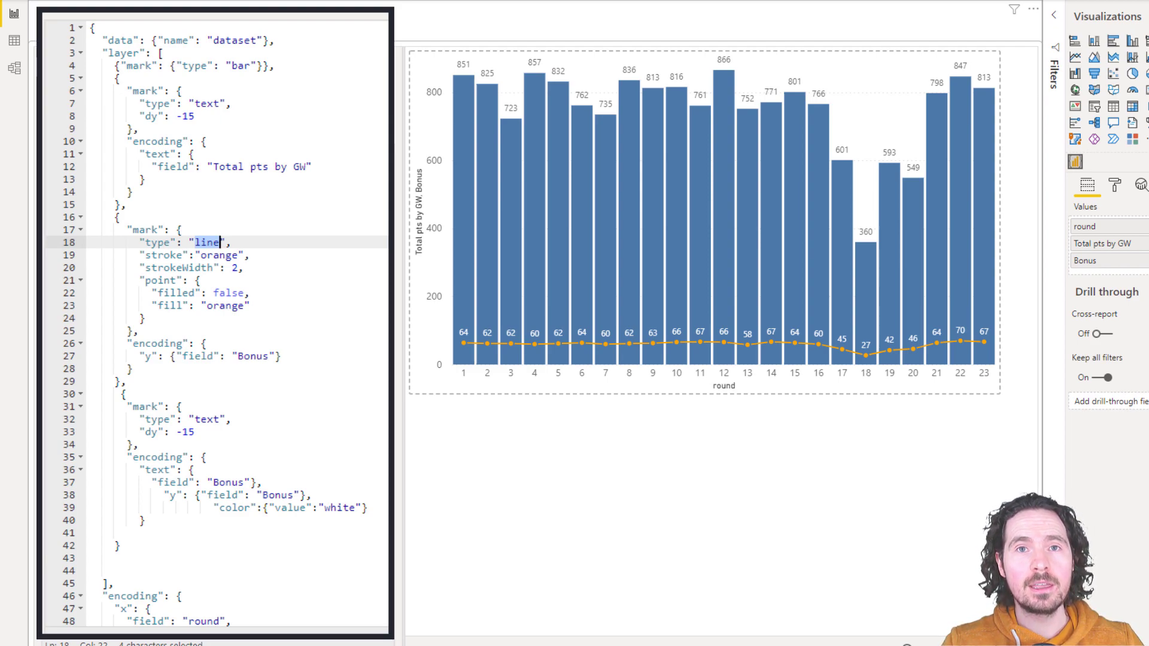
{"action": "type", "text": "rule"}
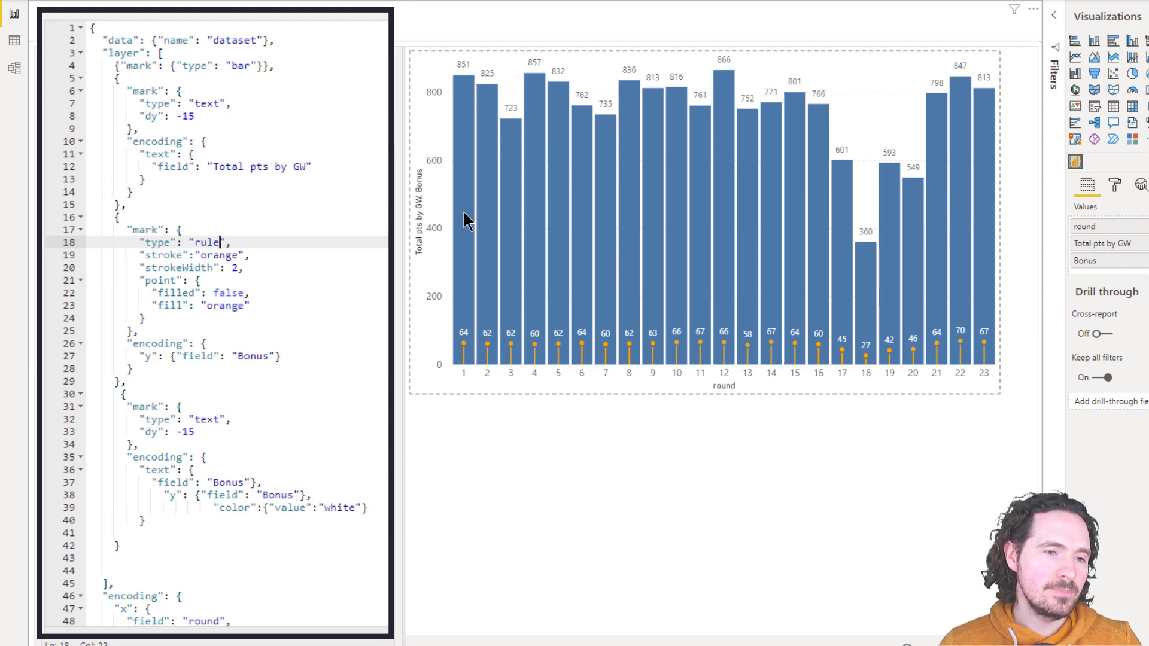
{"action": "key", "text": "ctrl+alt+f"}
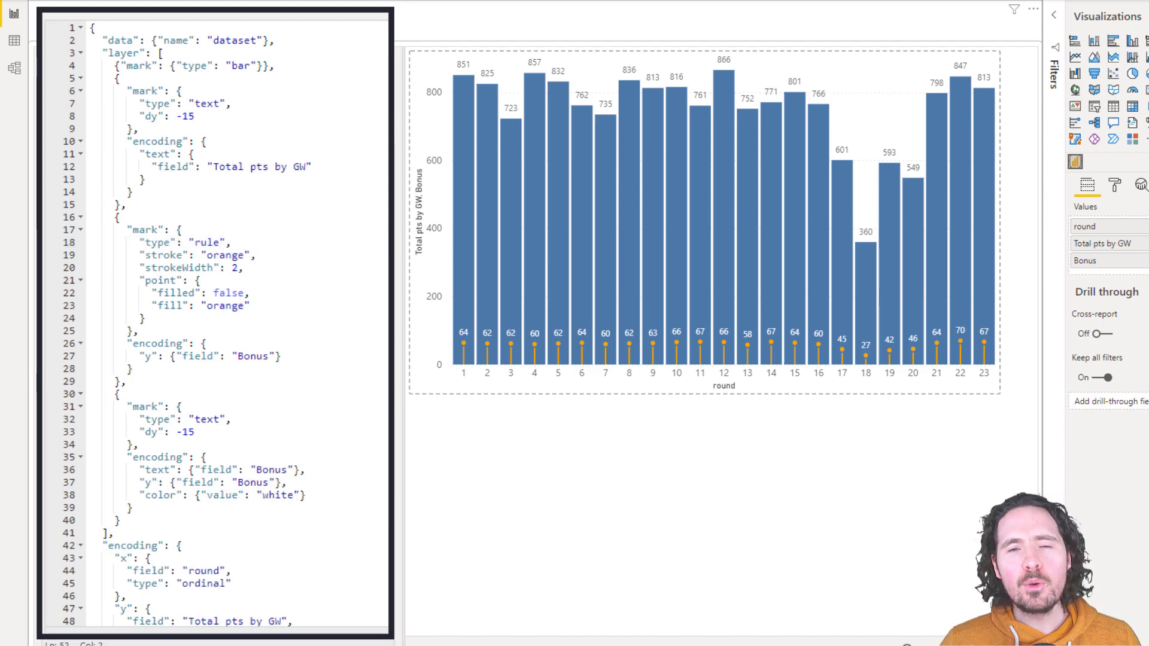